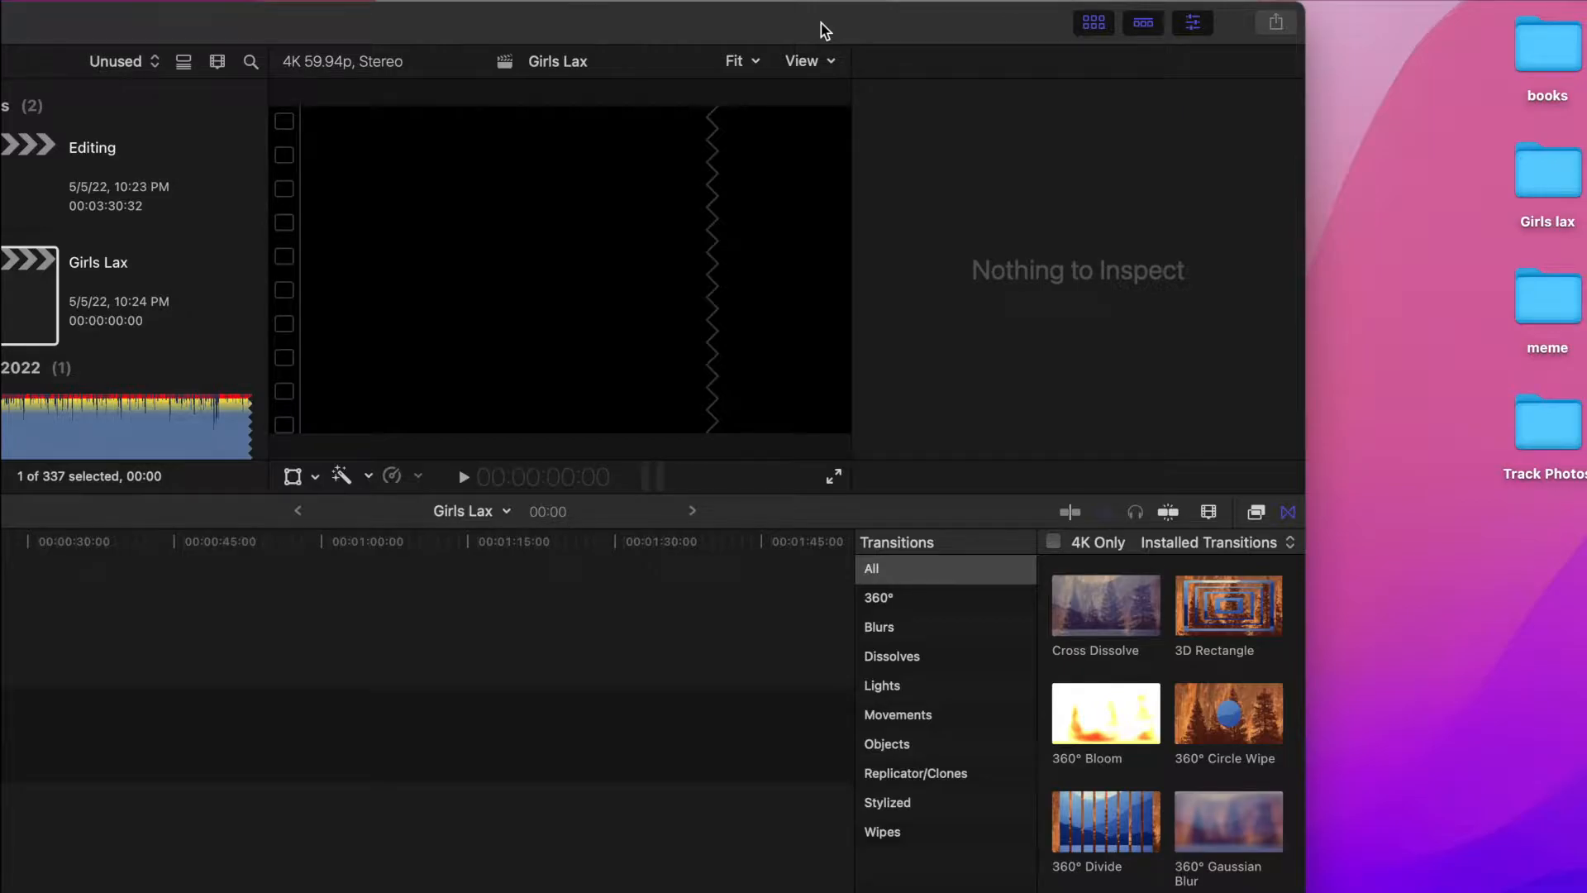
- Bring the whole Final Cut Pro editing window into view so the sidebar shows
drag(824, 31, 1130, 2)
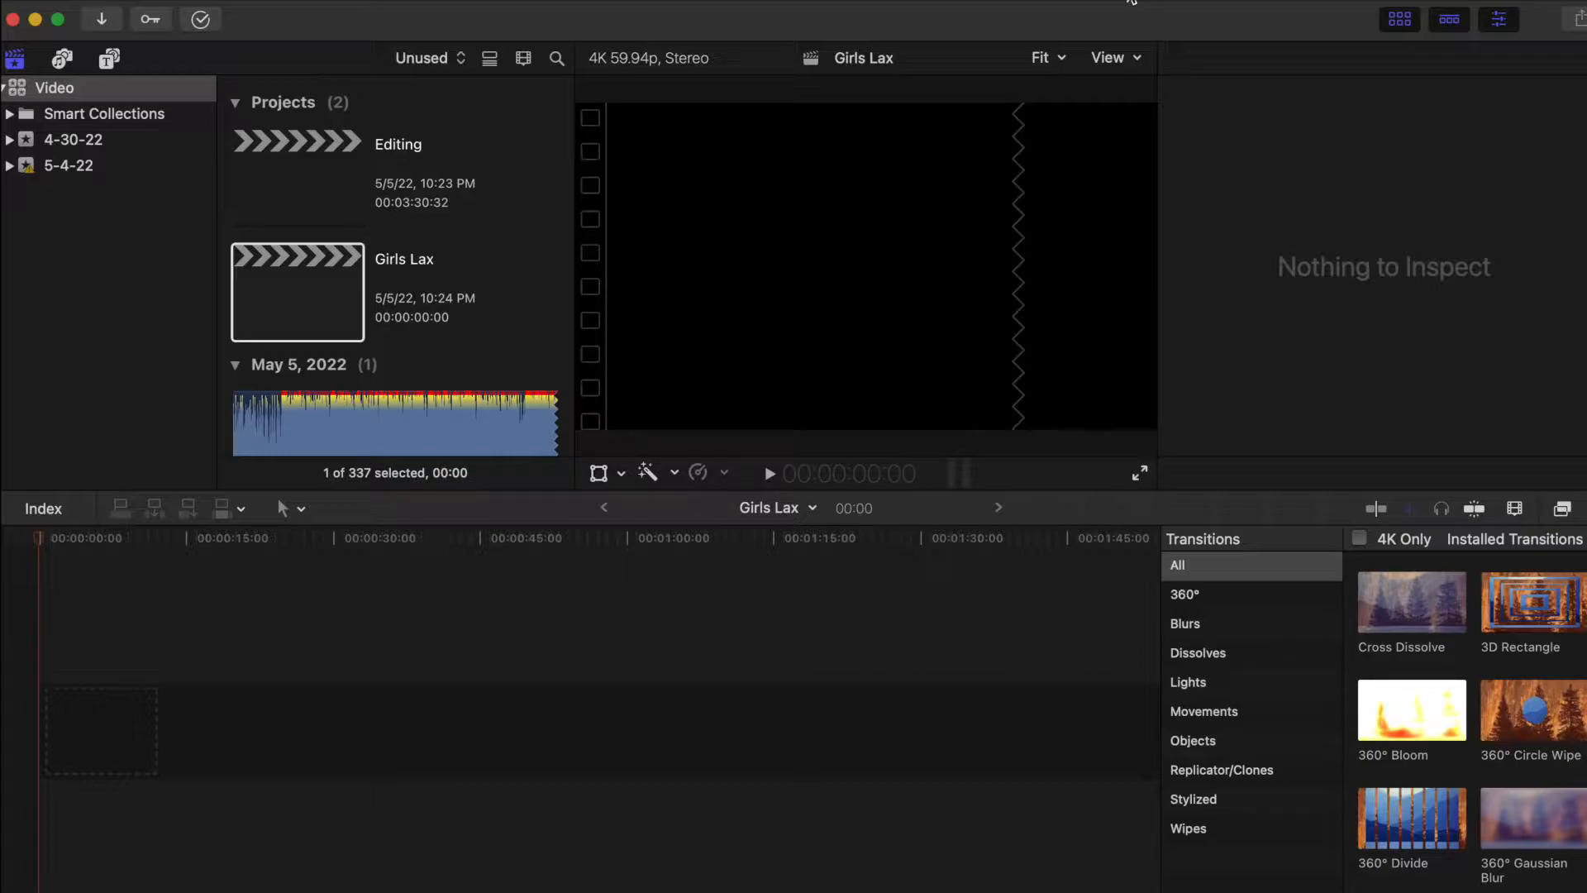
- Import the New Folder With Items clips from Desktop > Girls lax into the 5-4-22 event
right_click(428, 360)
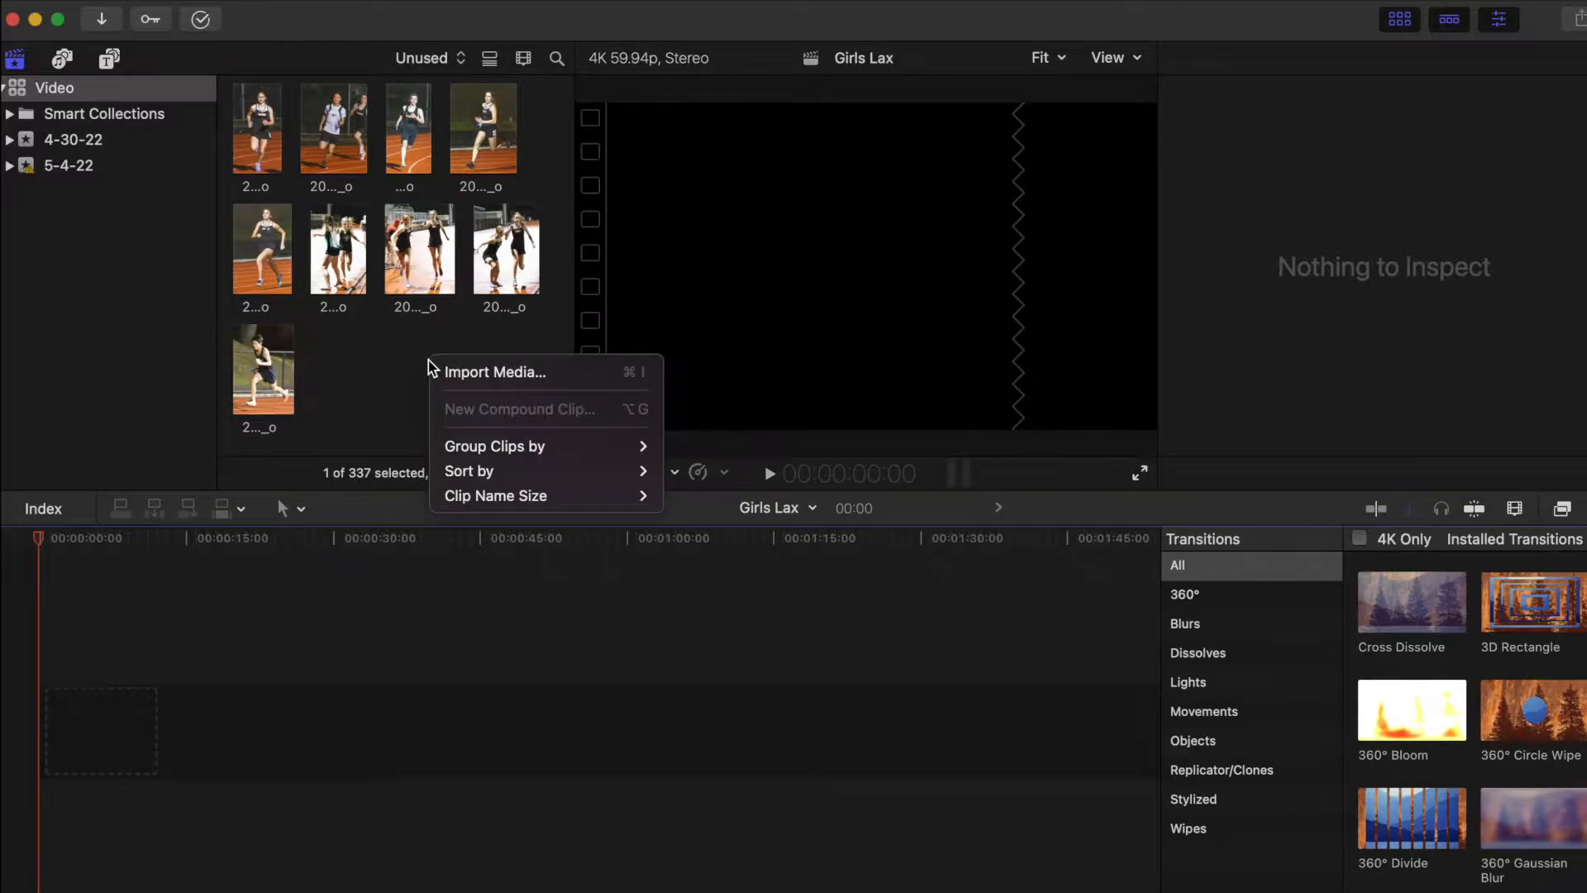
click(457, 373)
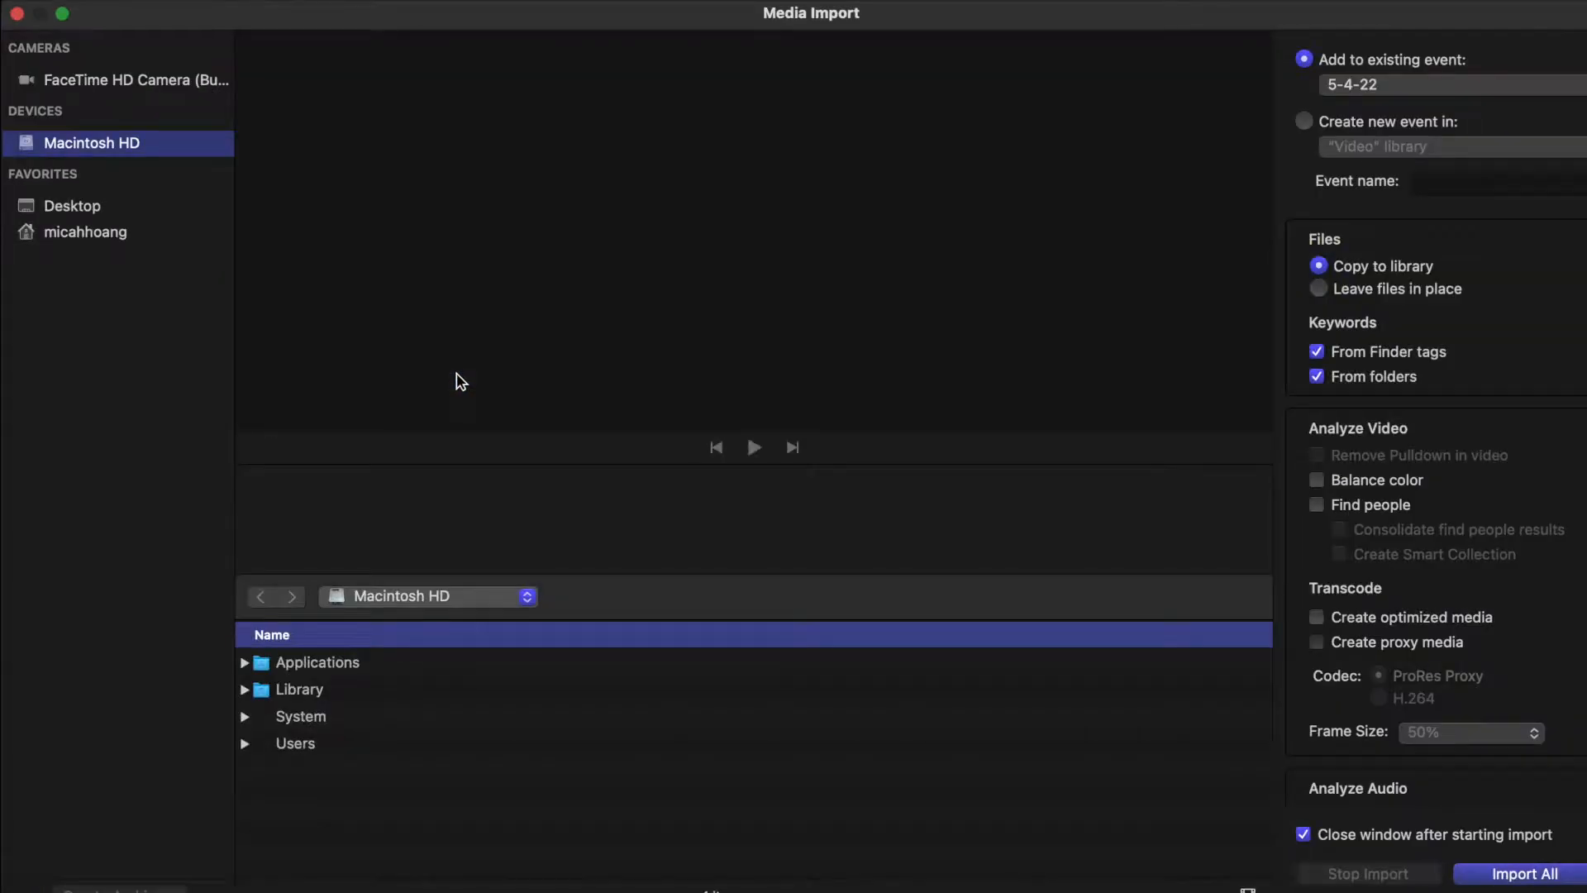
click(244, 689)
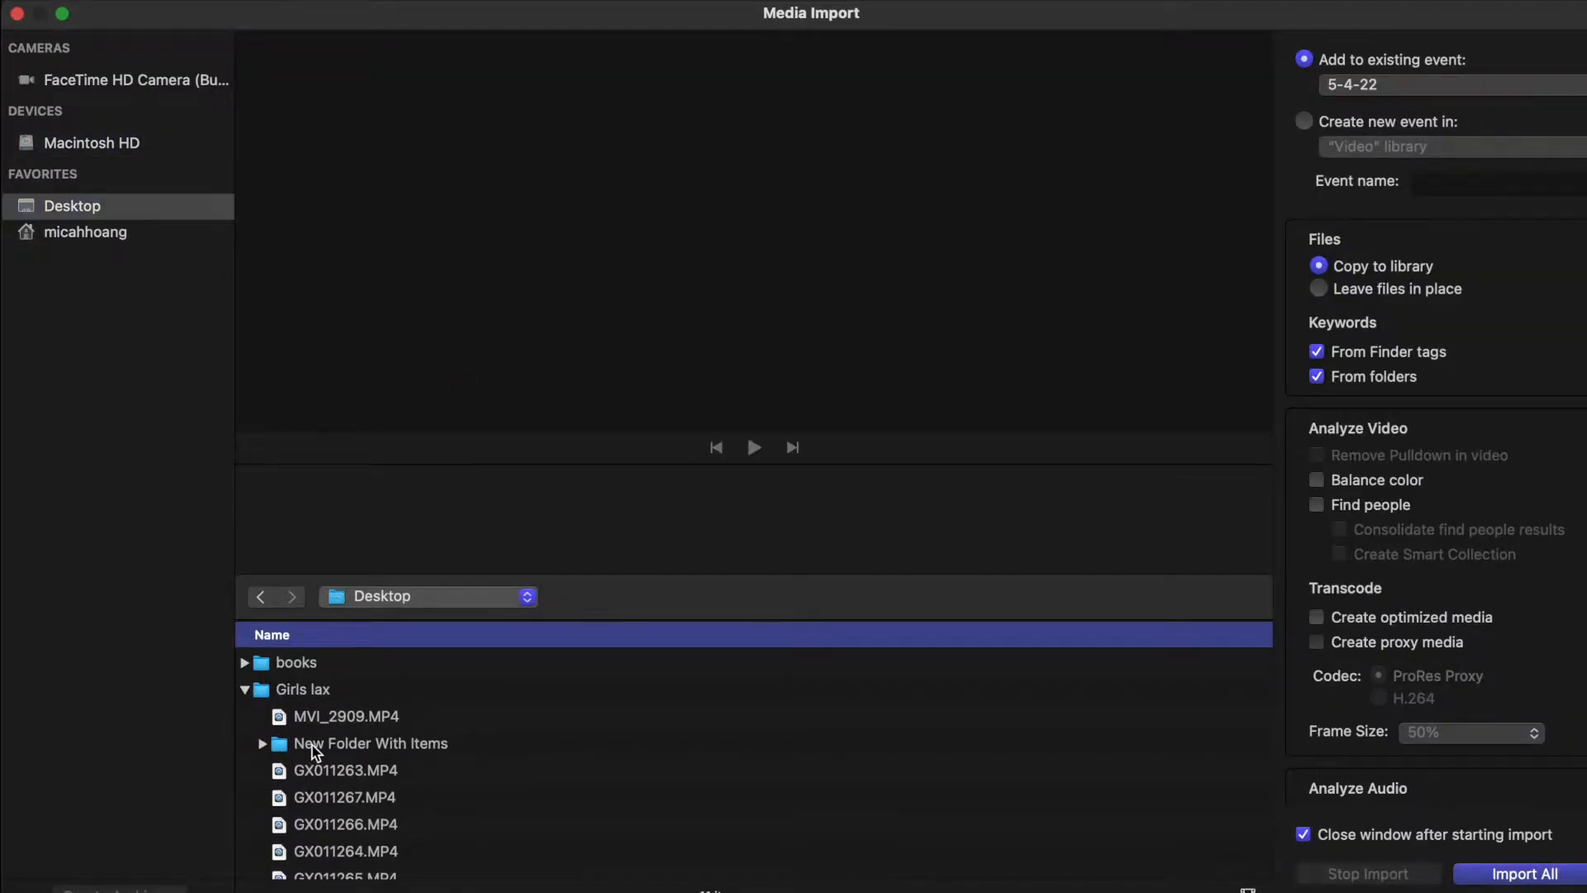
click(301, 747)
click(1509, 877)
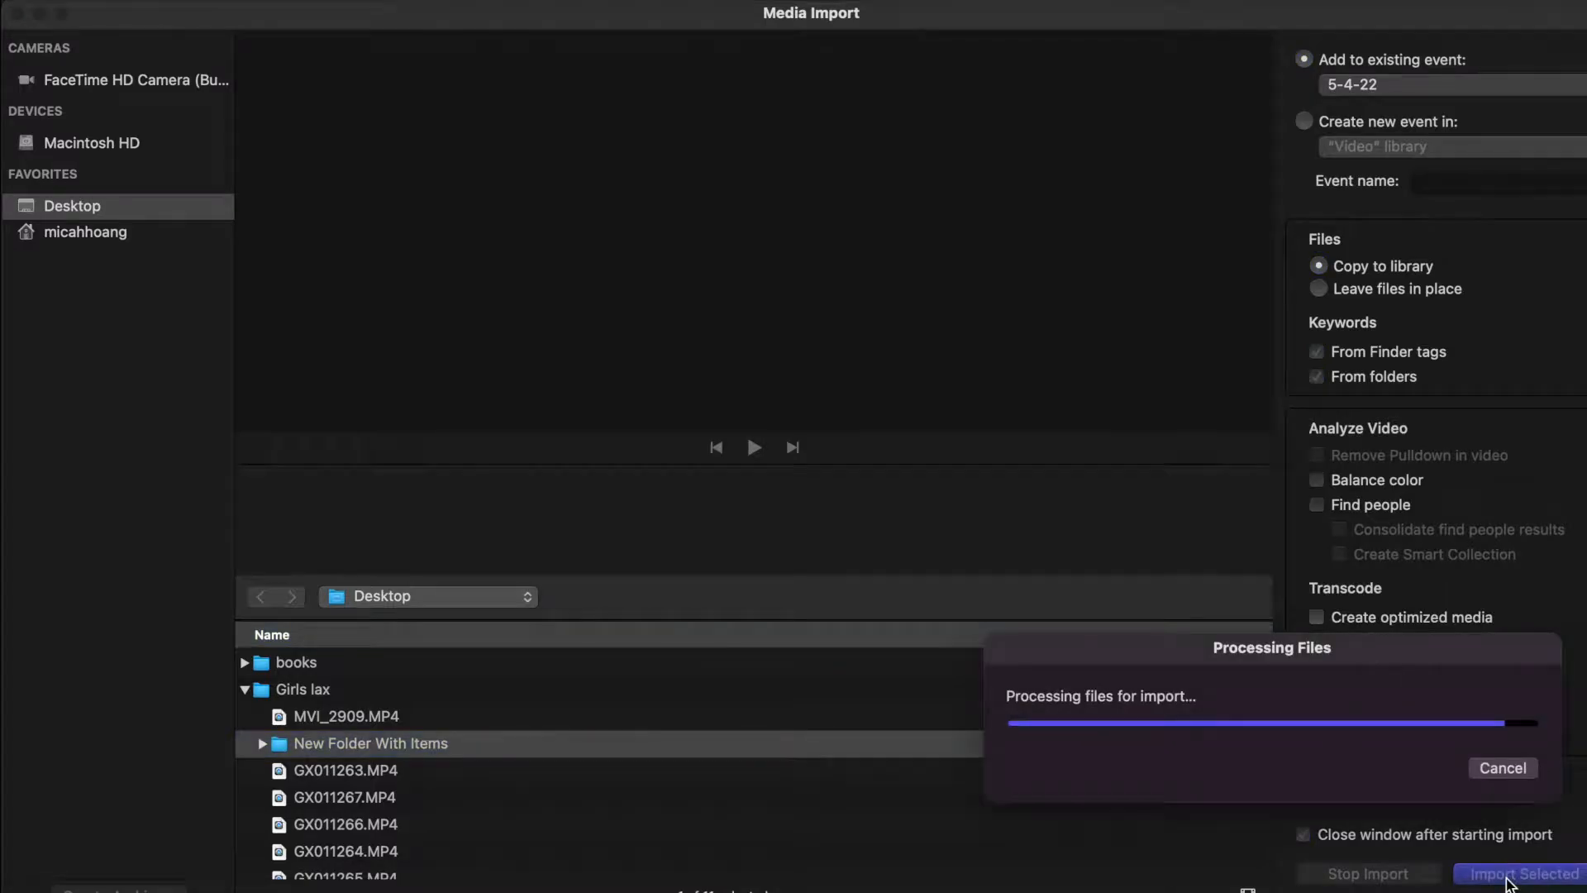
scroll(277, 234, up, 4)
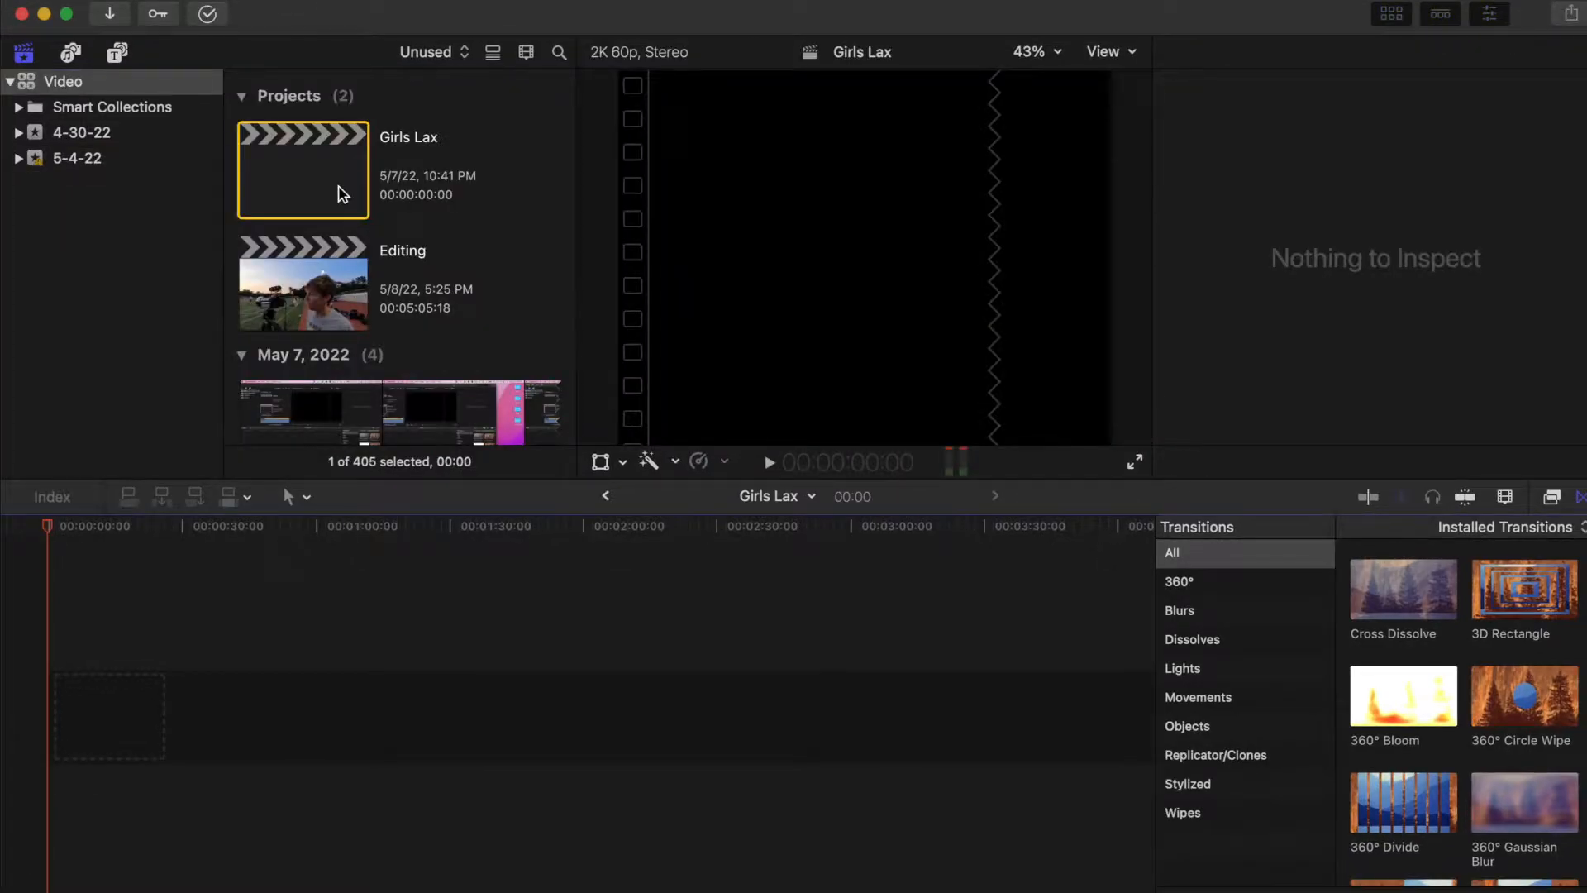
- Add the Oh_The_Larceny_-_Another_Level_Off MP3 to the Girls Lax timeline at -4.0 dB volume
drag(1152, 159, 124, 673)
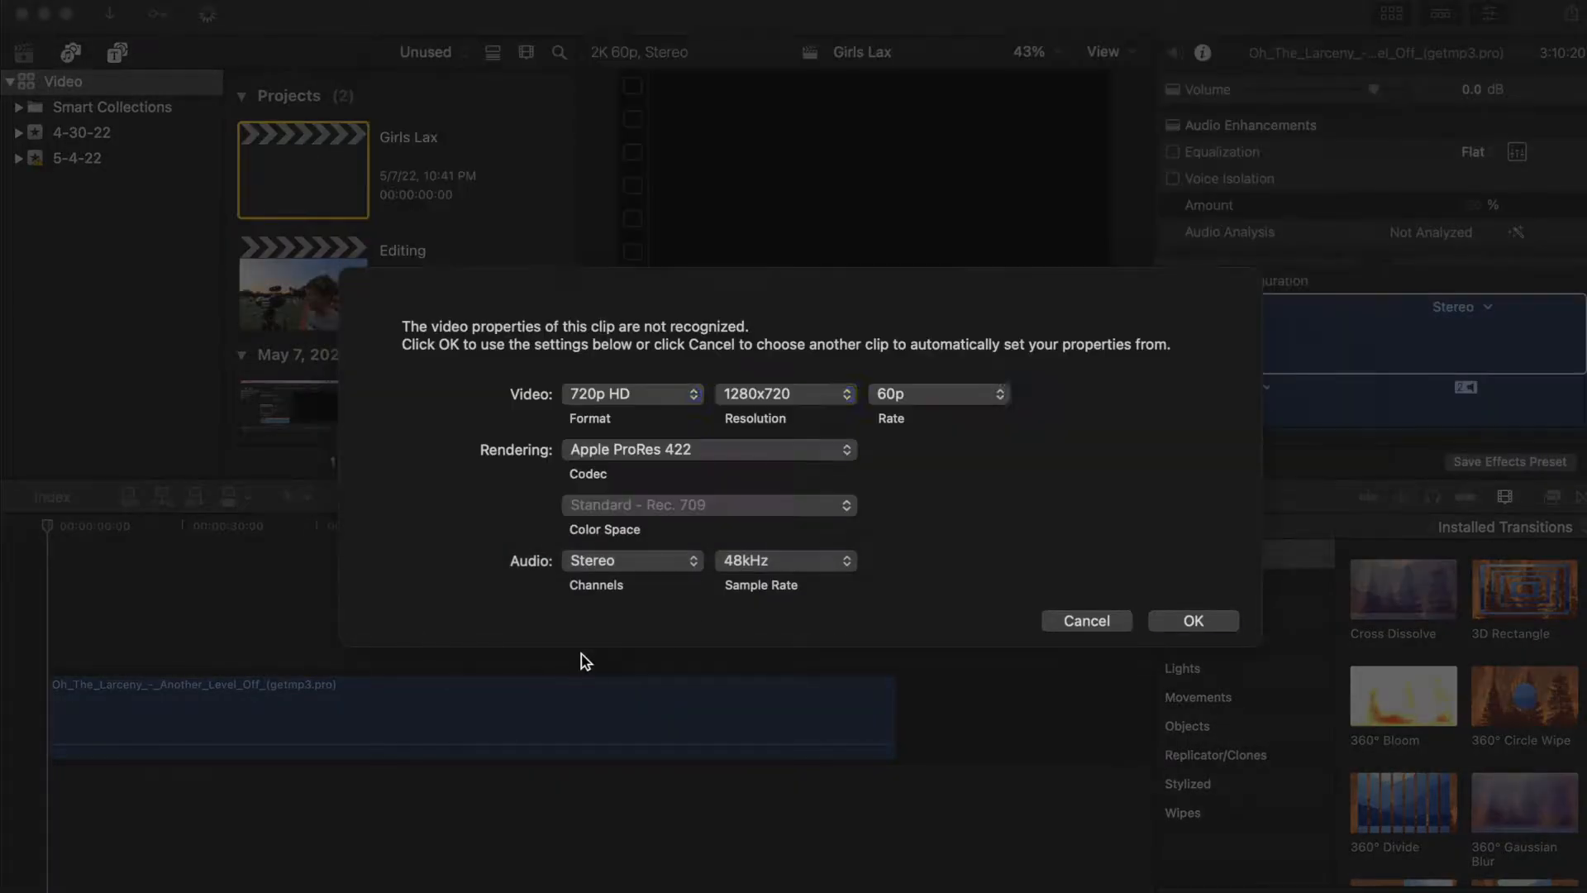
click(1193, 621)
drag(425, 734, 425, 744)
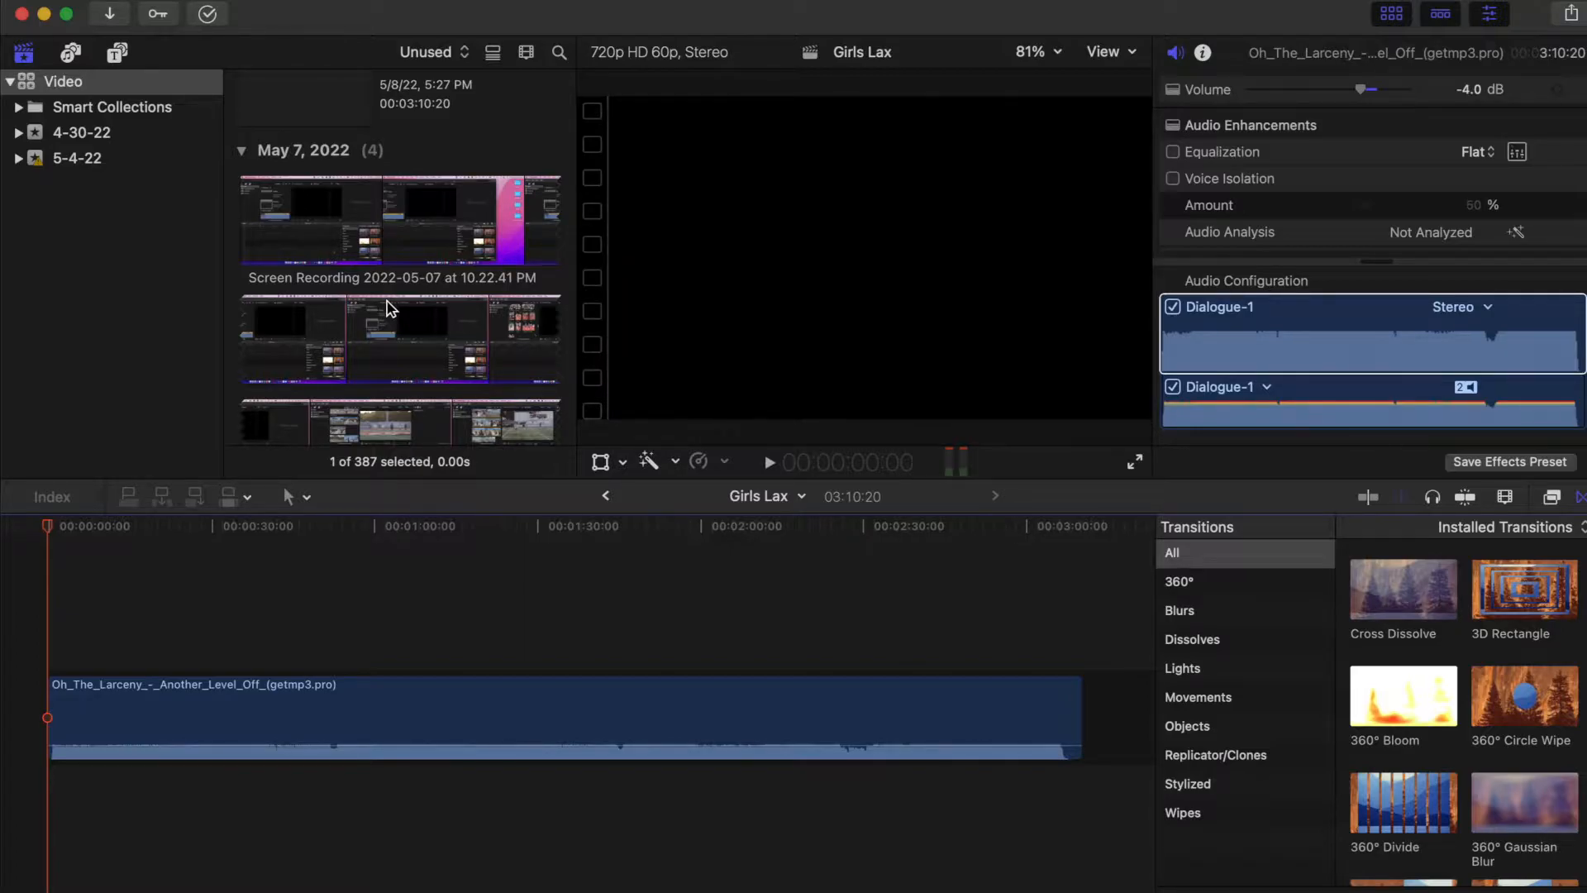
- Filter the browser to unused clips, browse them, and preview the MVI_2914 clip
scroll(391, 308, up, 5)
click(452, 58)
click(330, 21)
click(443, 55)
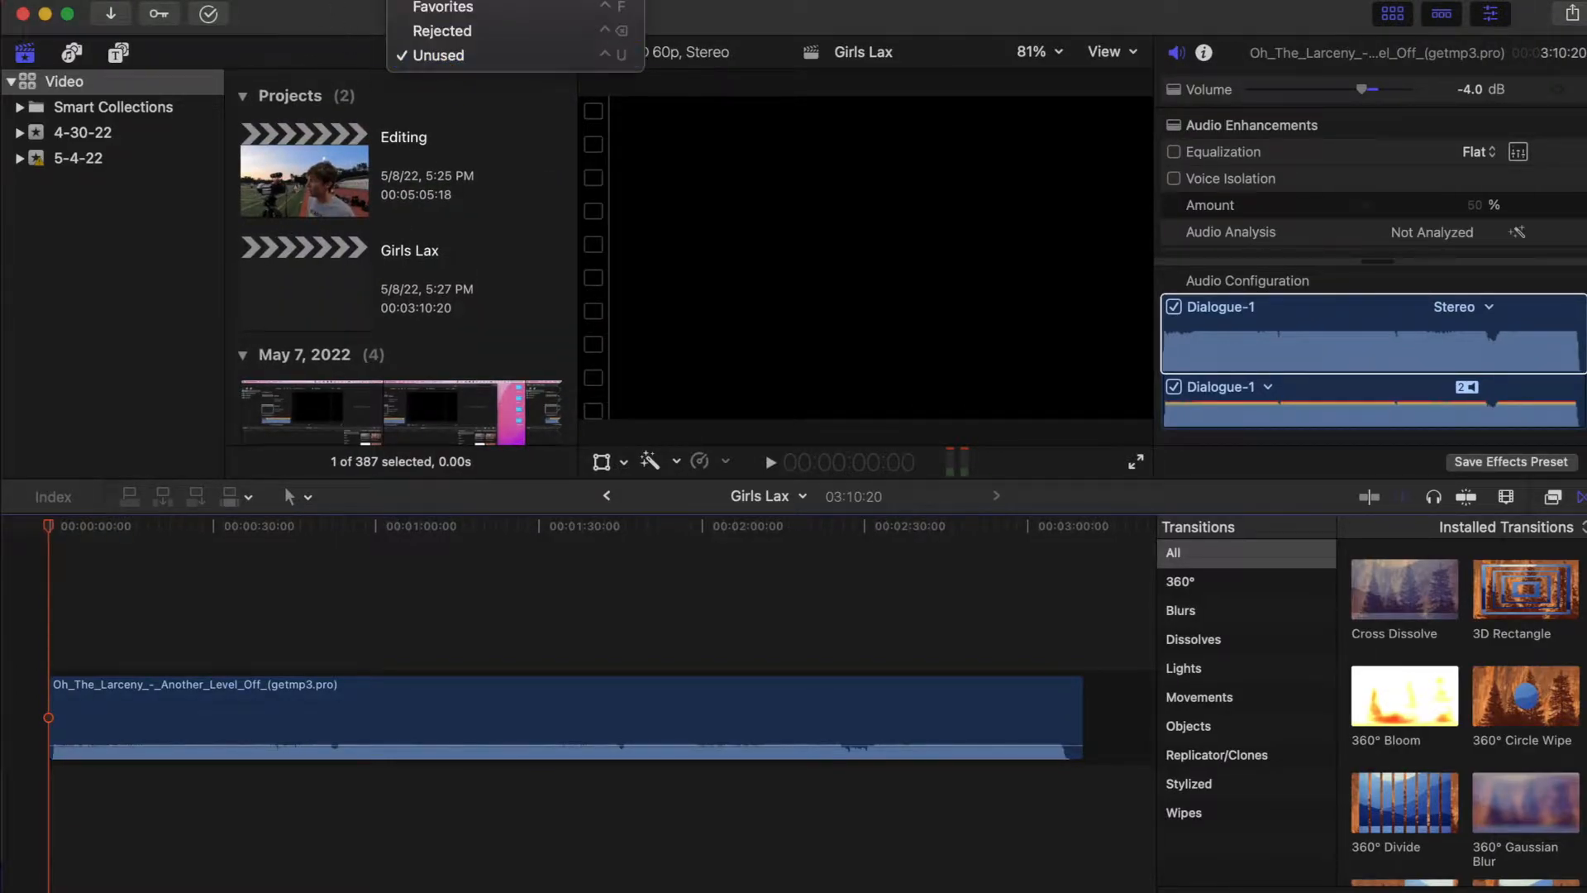
click(437, 56)
scroll(427, 339, down, 15)
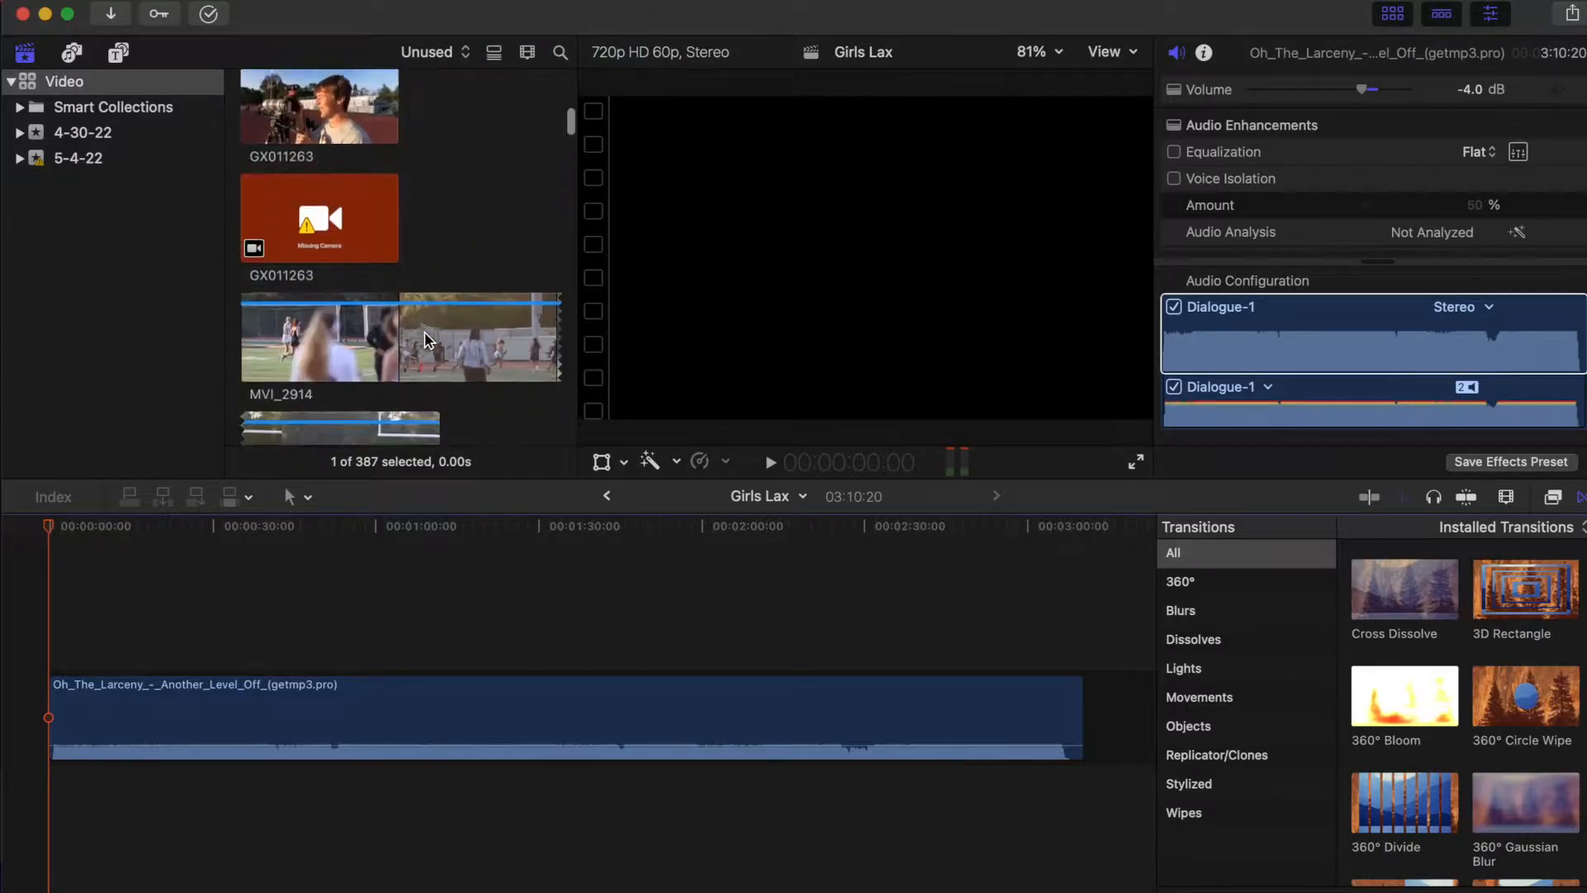
scroll(427, 339, down, 4)
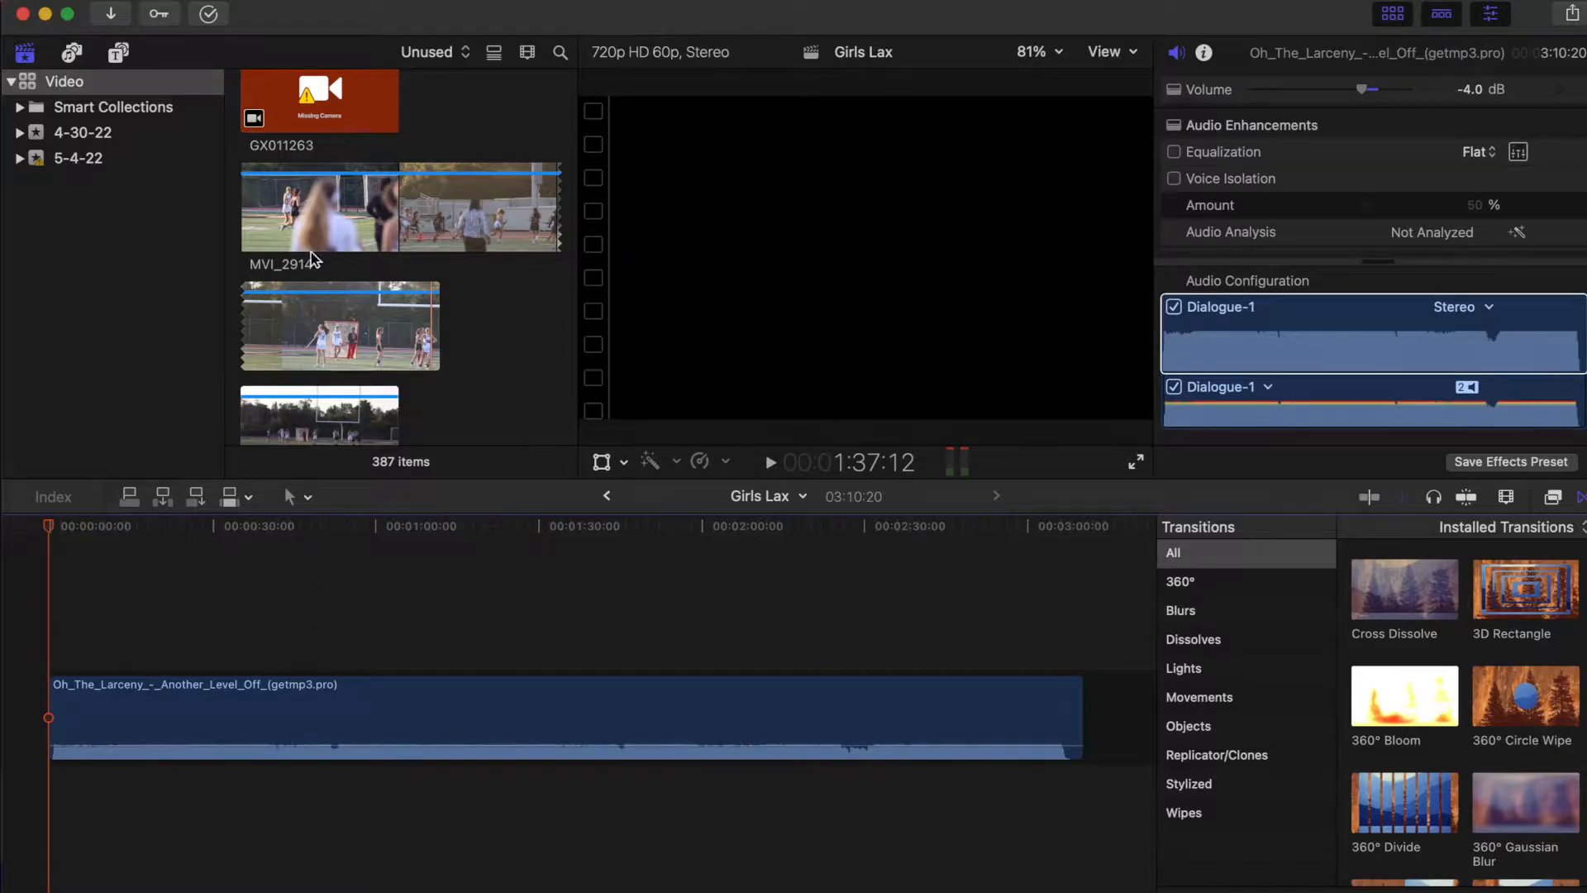
scroll(312, 255, up, 1)
click(262, 275)
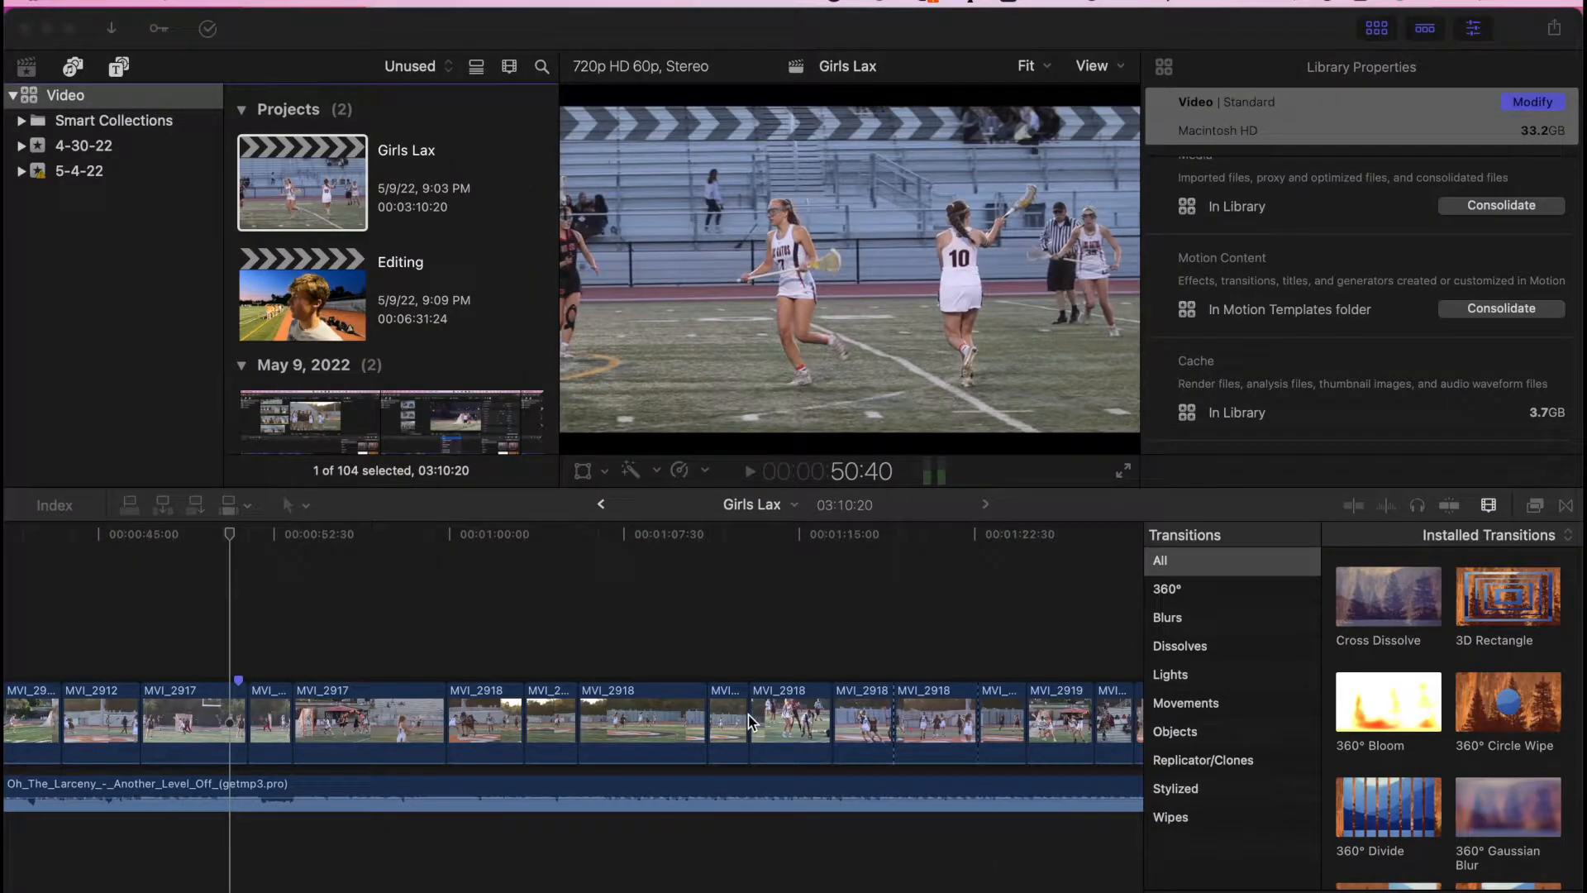
- Zoom the timeline out and move the playhead back to the team huddle shot
click(590, 653)
key(super+minus)
click(597, 653)
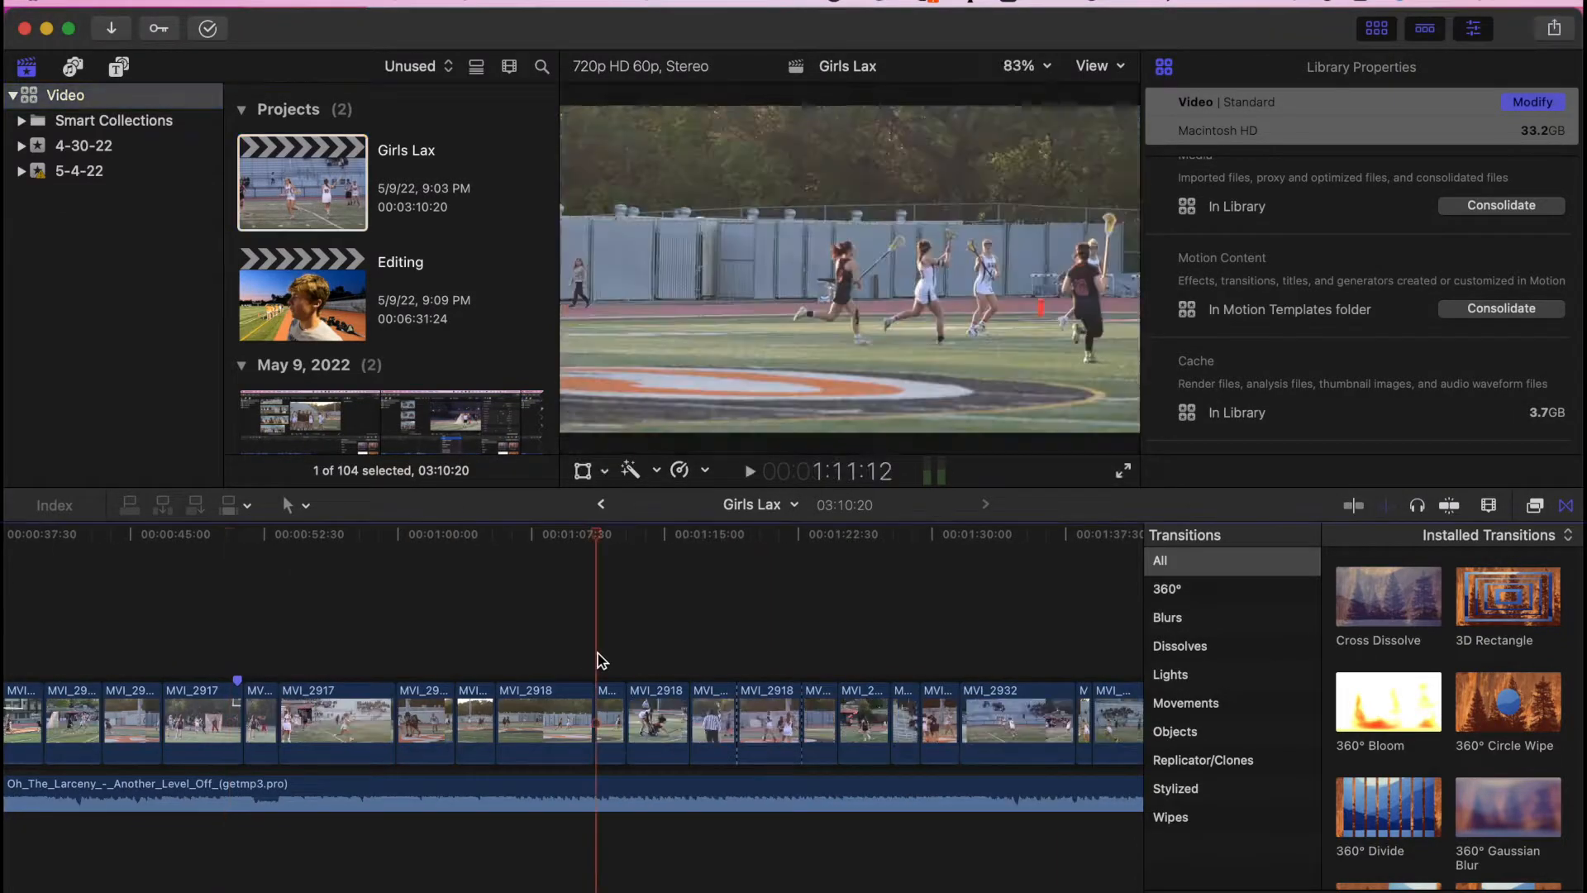
key(super+minus)
scroll(538, 661, right, 12)
click(832, 648)
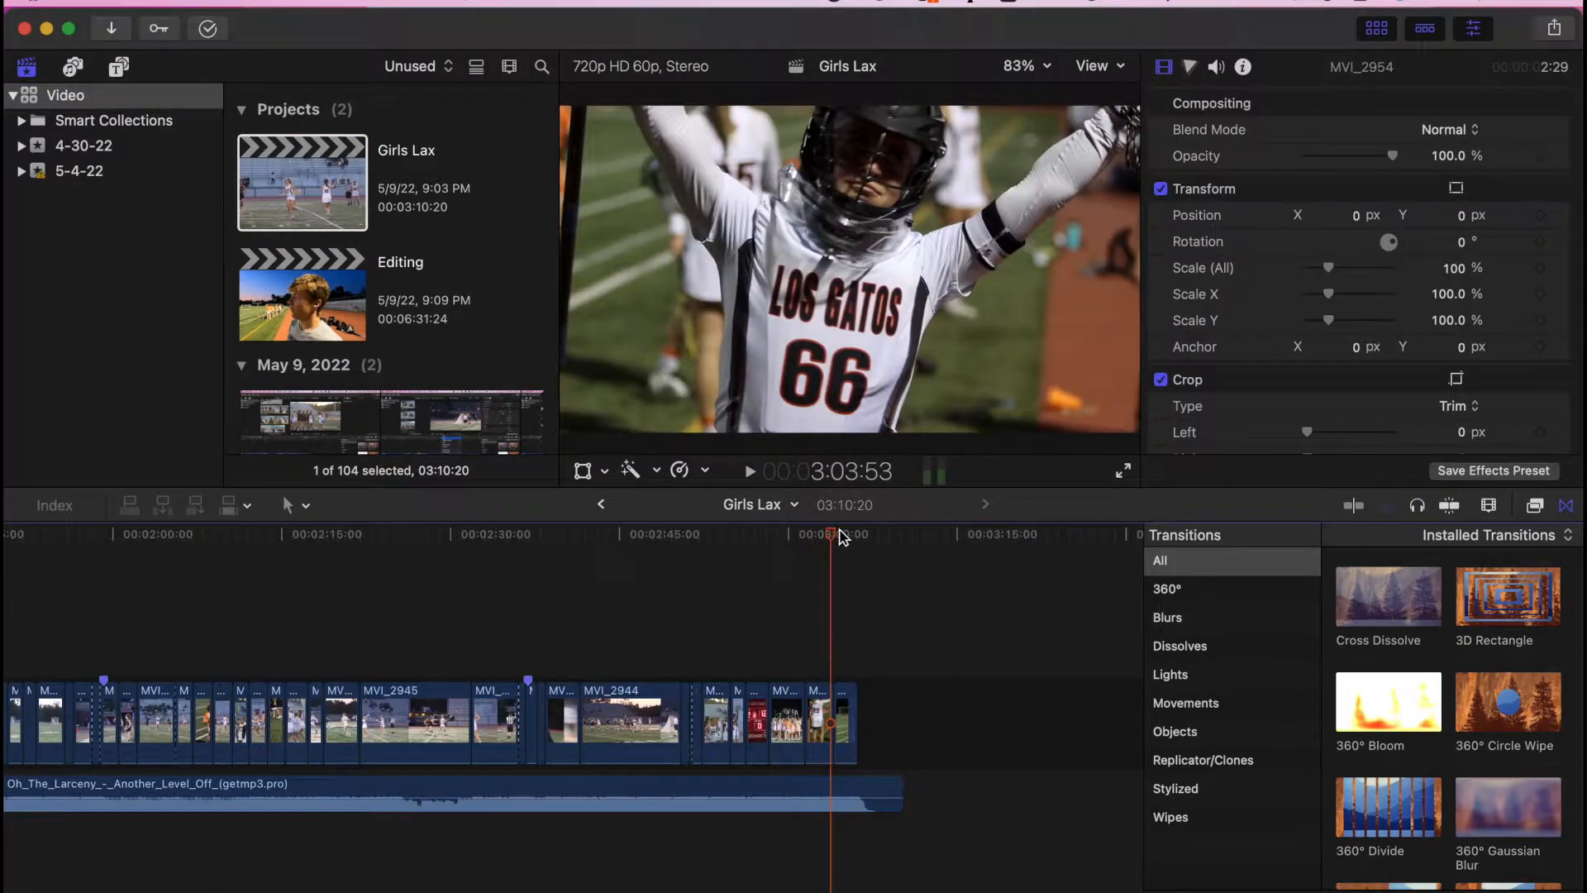
drag(836, 539, 792, 545)
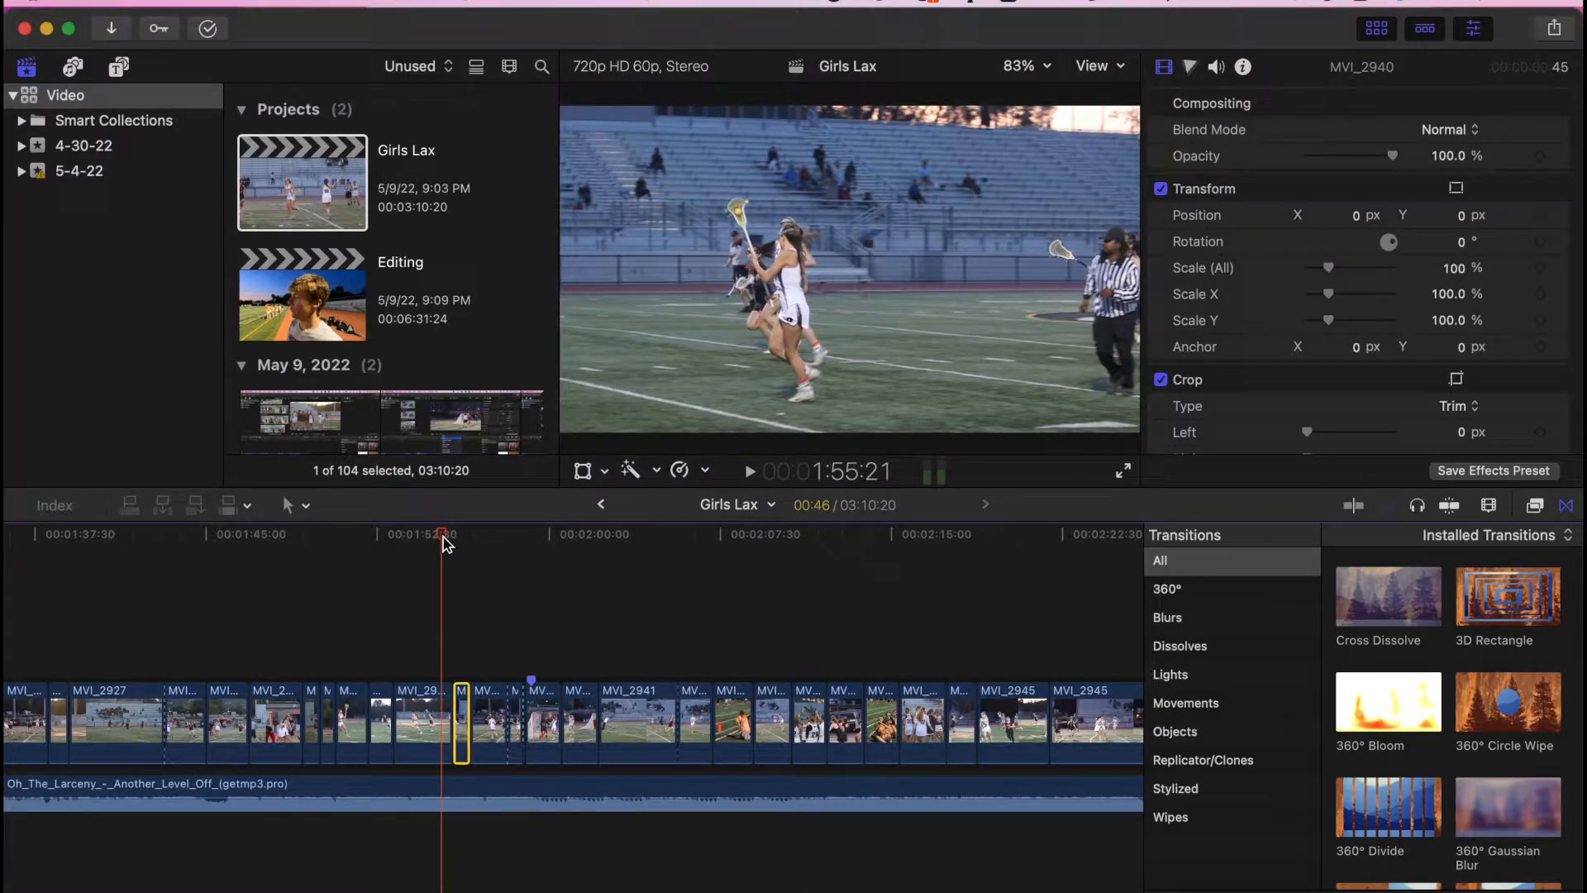
- Zoom in on the MVI_2940 shots around 1:59:15 and switch to the Blade tool
key(super+equal)
key(super+equal)
key(super+equal)
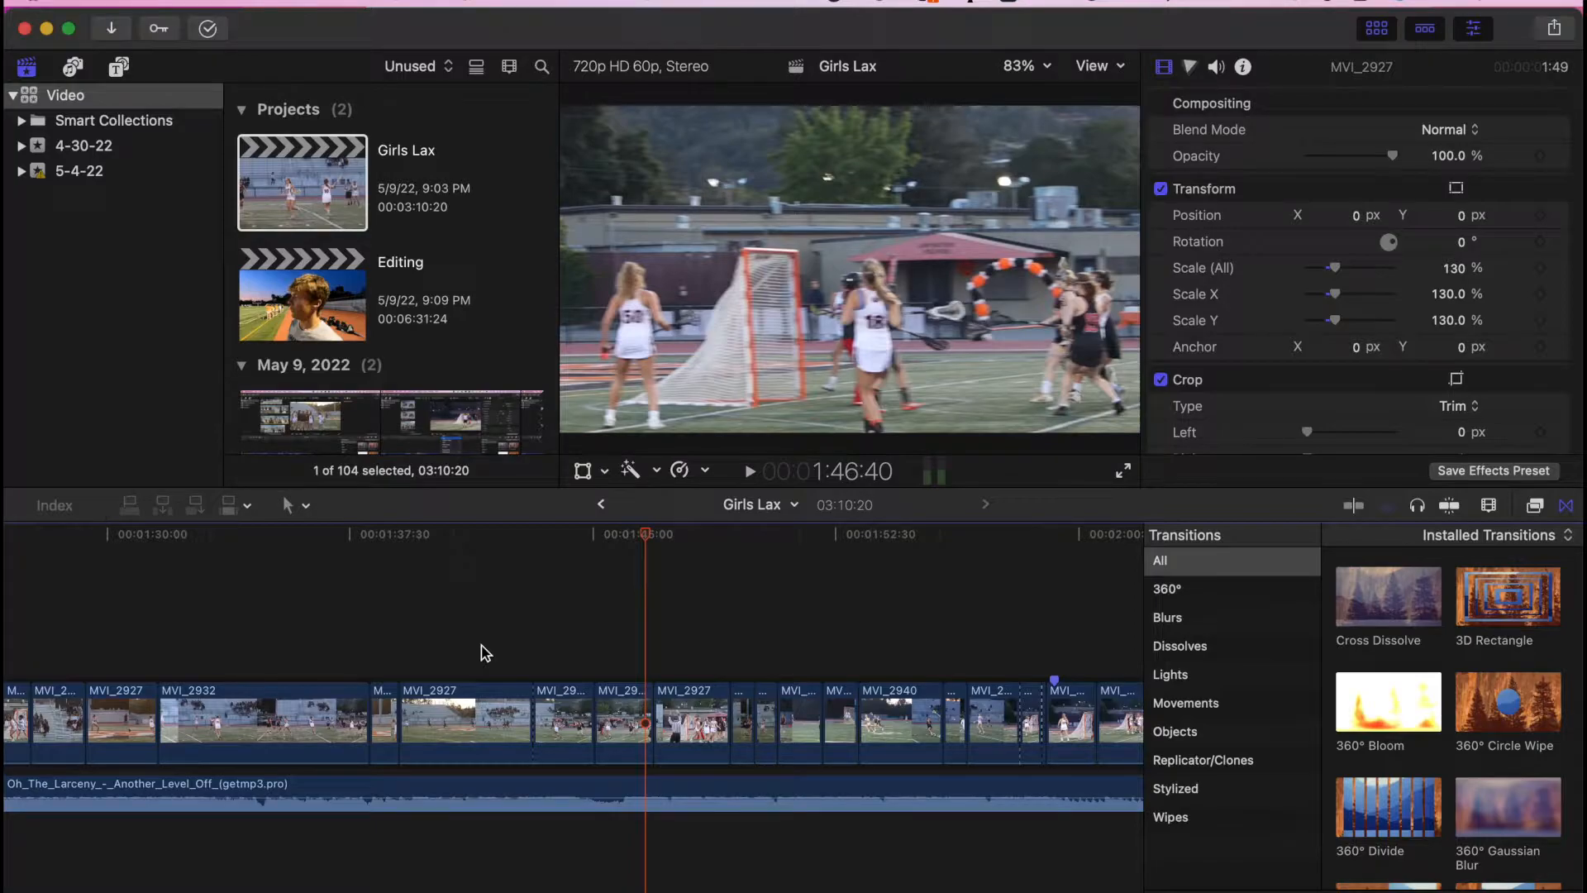
scroll(482, 646, left, 4)
scroll(576, 645, right, 4)
key(super+minus)
key(super+minus)
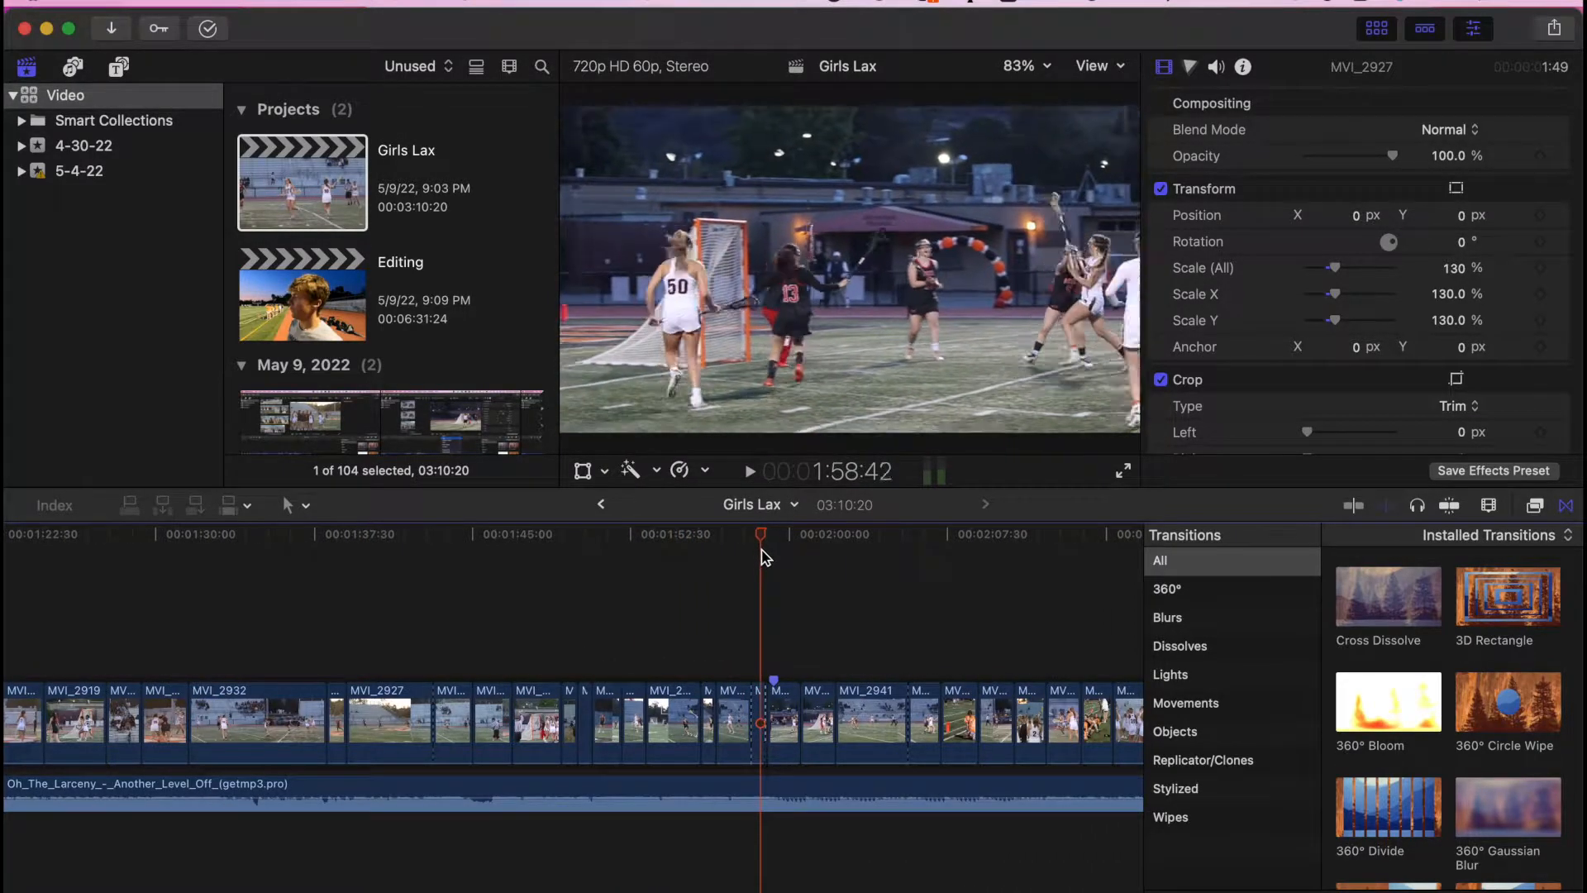
click(755, 661)
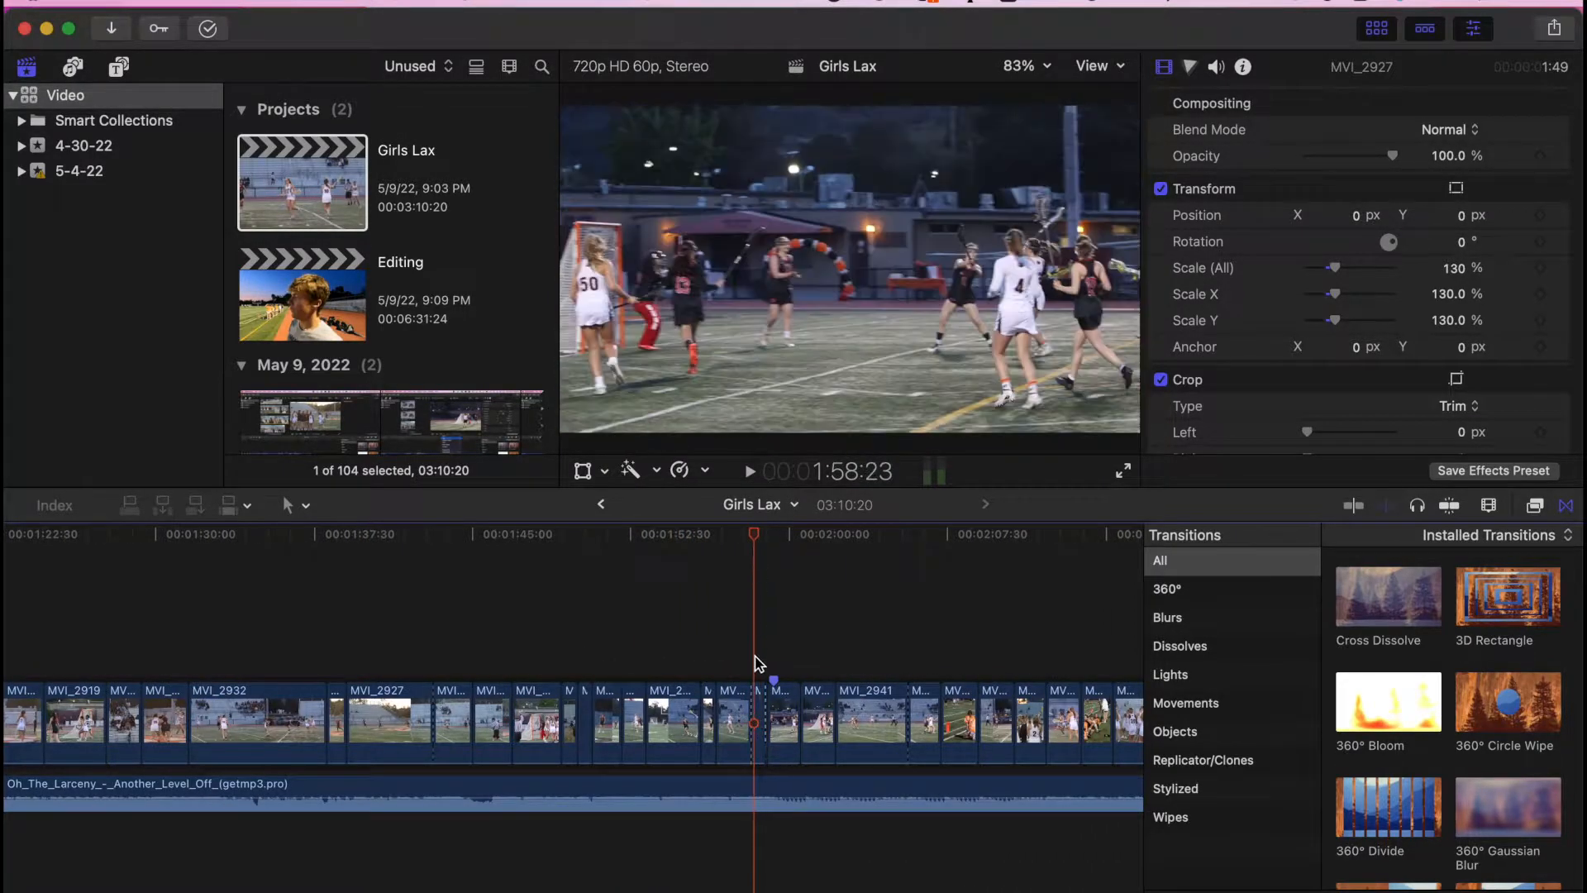
key(super+equal)
drag(755, 536, 798, 542)
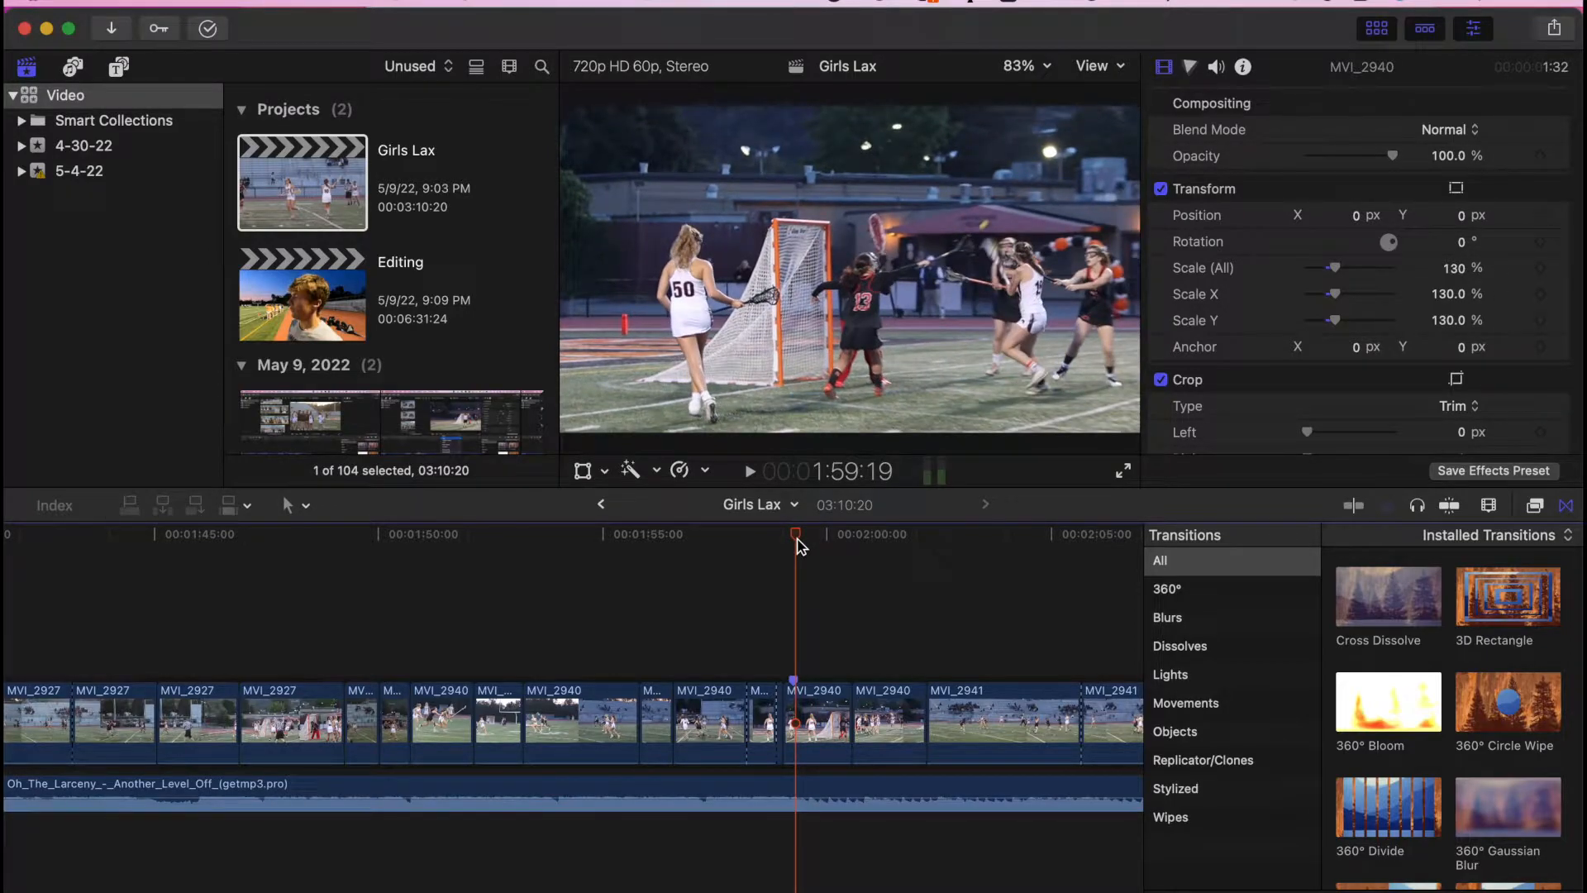
key(super+equal)
click(787, 543)
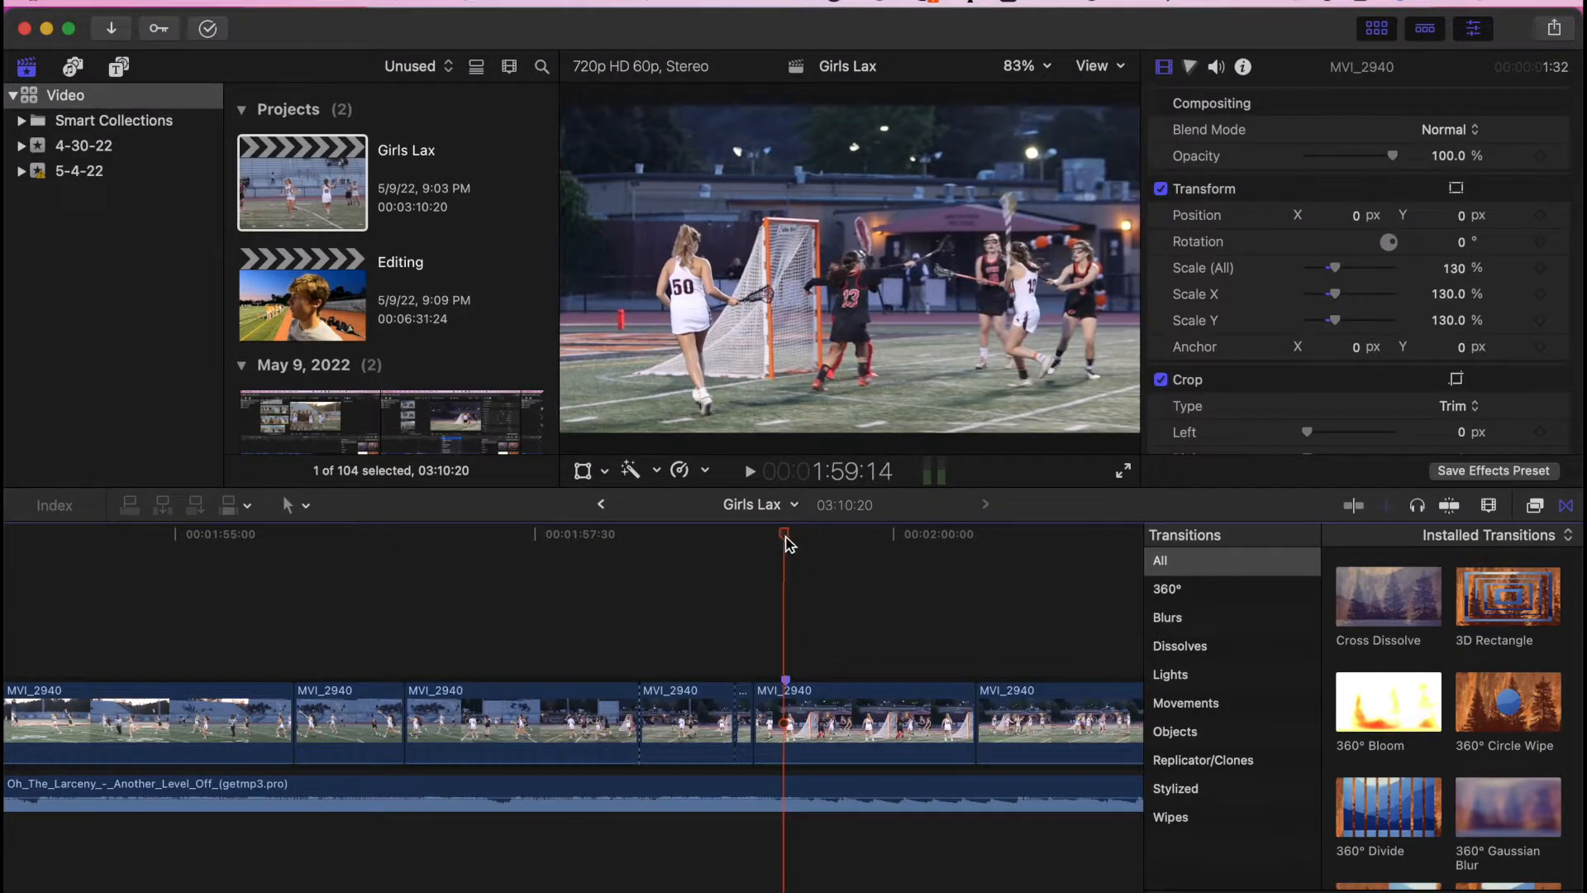
key(b)
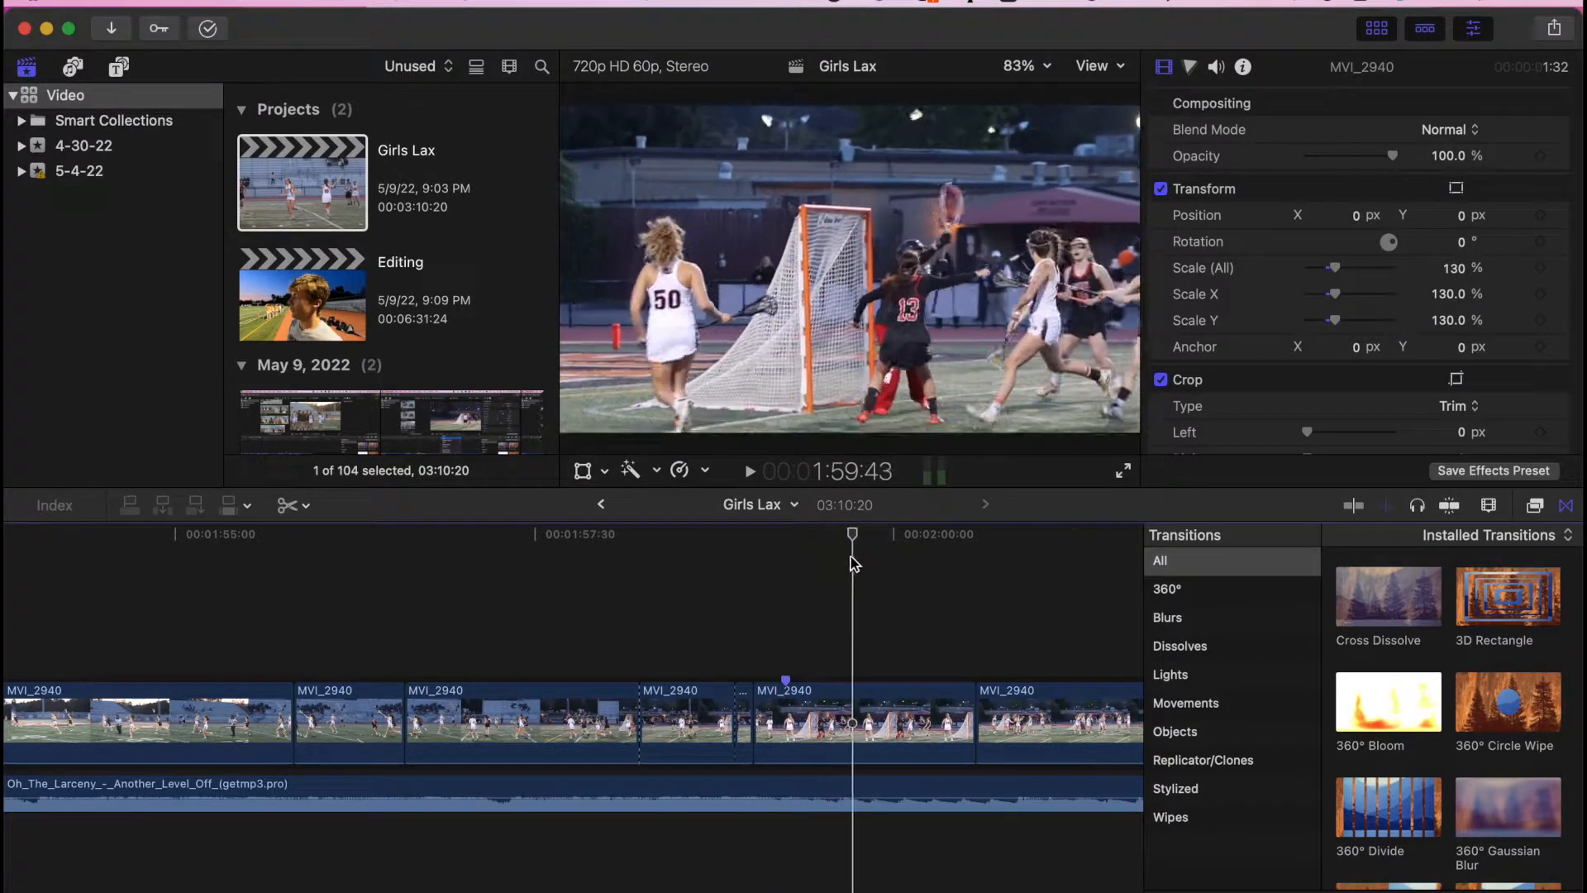
- Select the MVI_2940 clip and set its Crop Top and Bottom to 230 px
key(a)
click(818, 722)
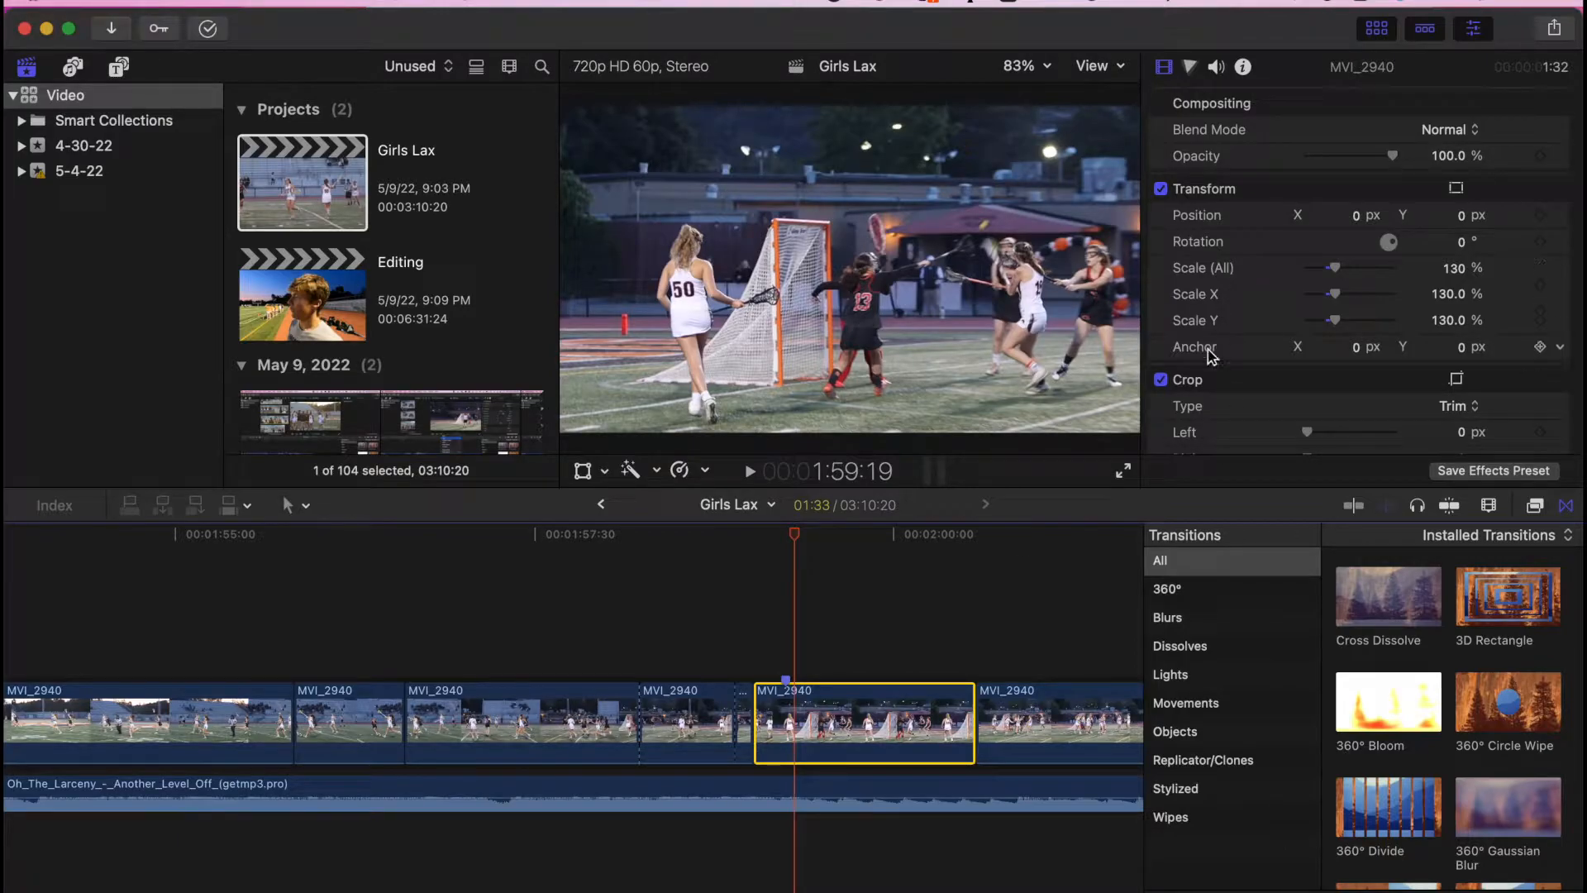
scroll(1204, 366, down, 4)
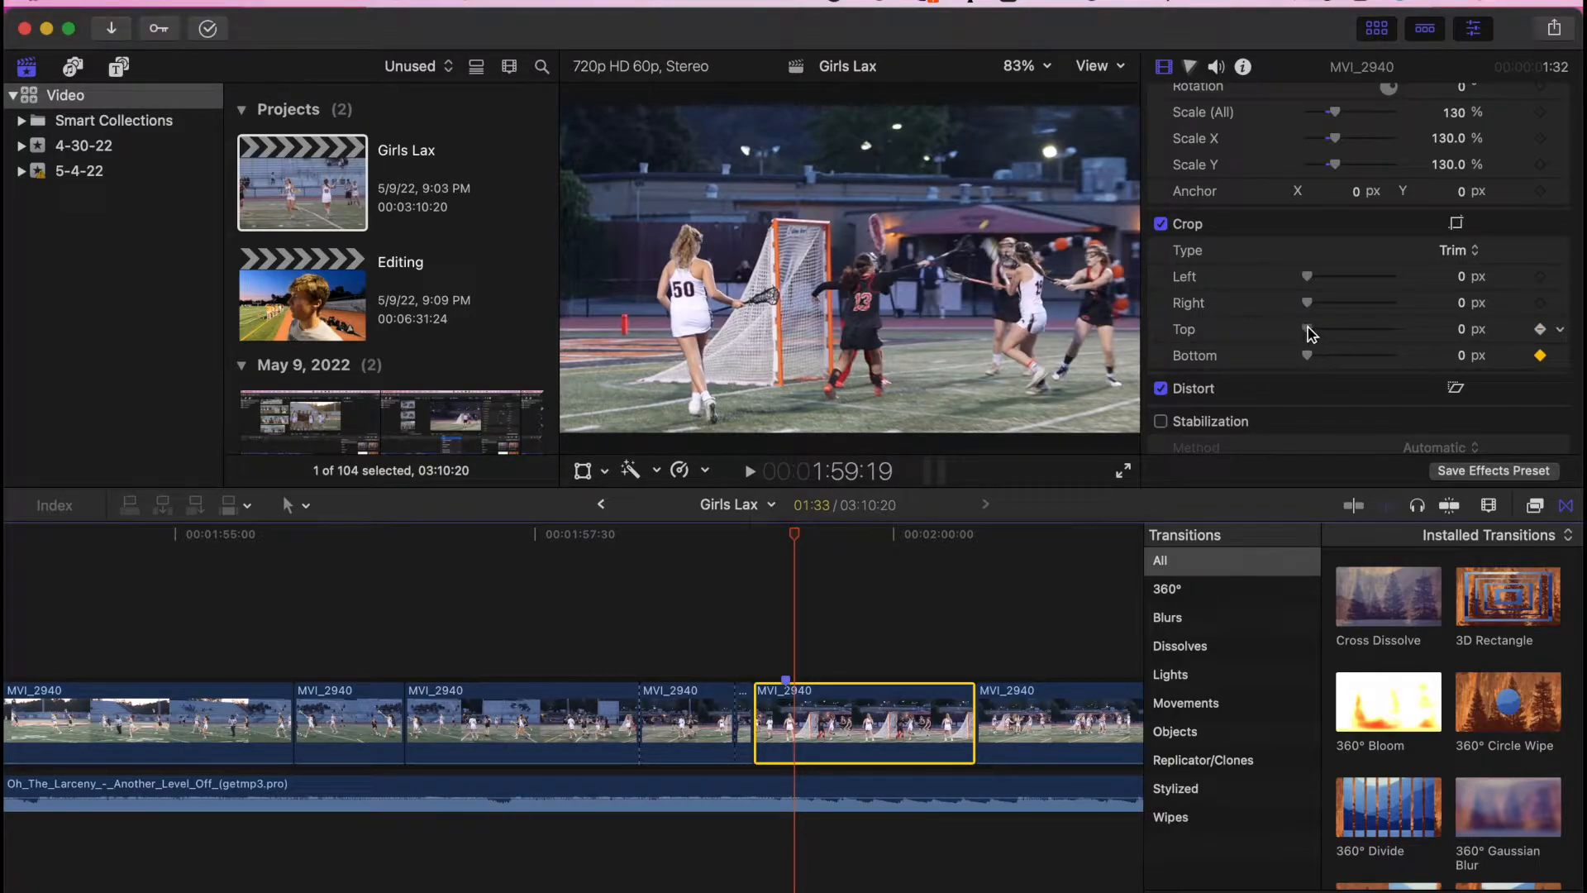
mouse_move(1321, 333)
mouse_down()
mouse_move(1375, 330)
mouse_move(1300, 329)
mouse_up()
drag(794, 543, 897, 523)
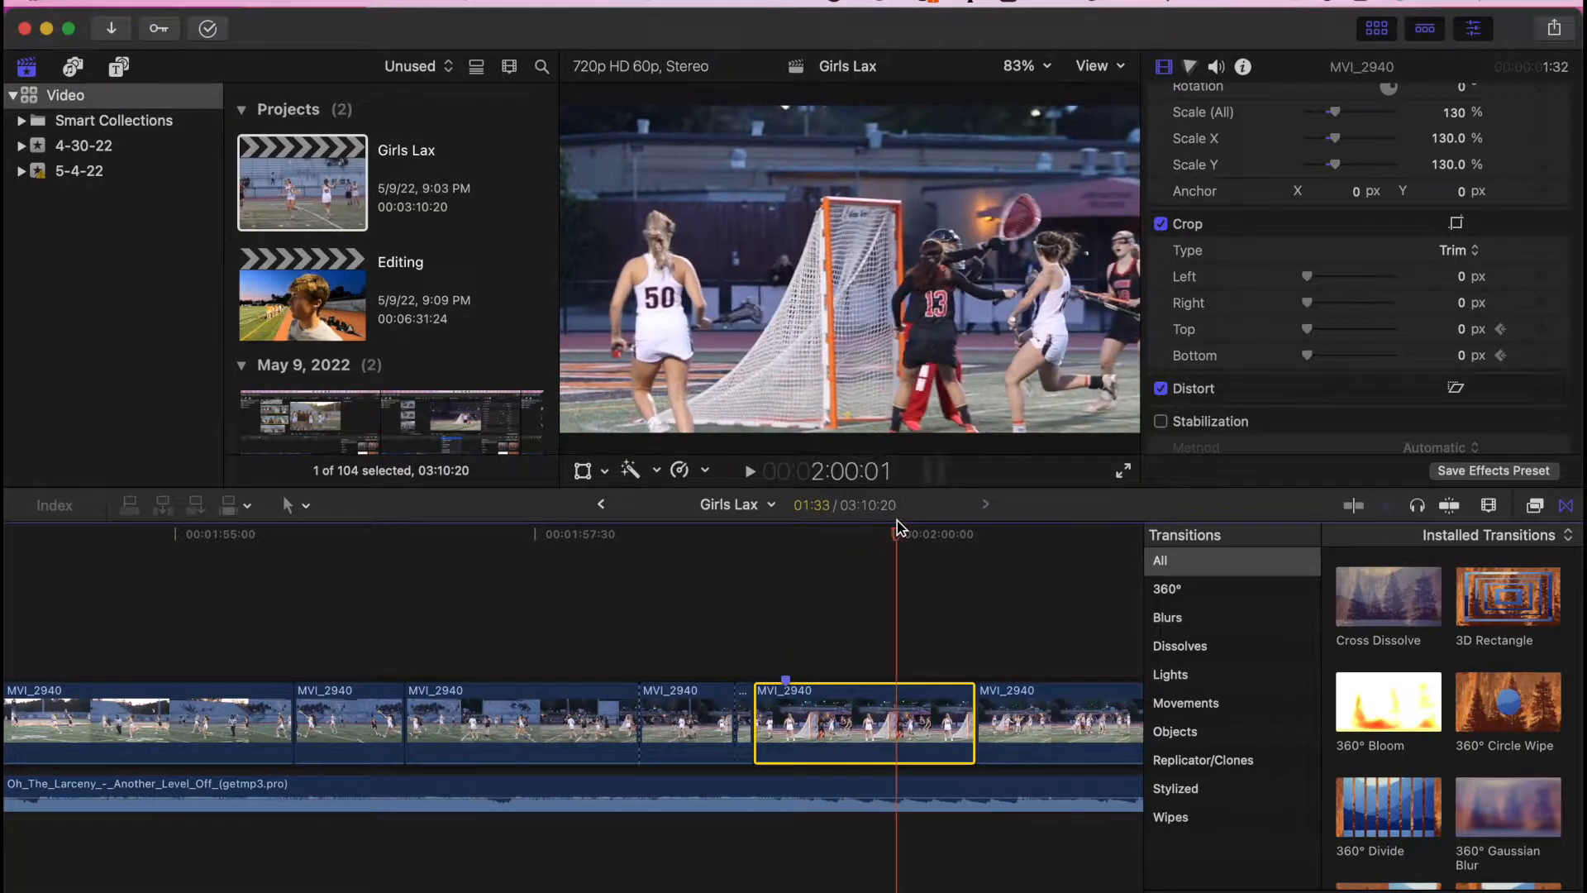
drag(1318, 329, 1327, 330)
click(1443, 332)
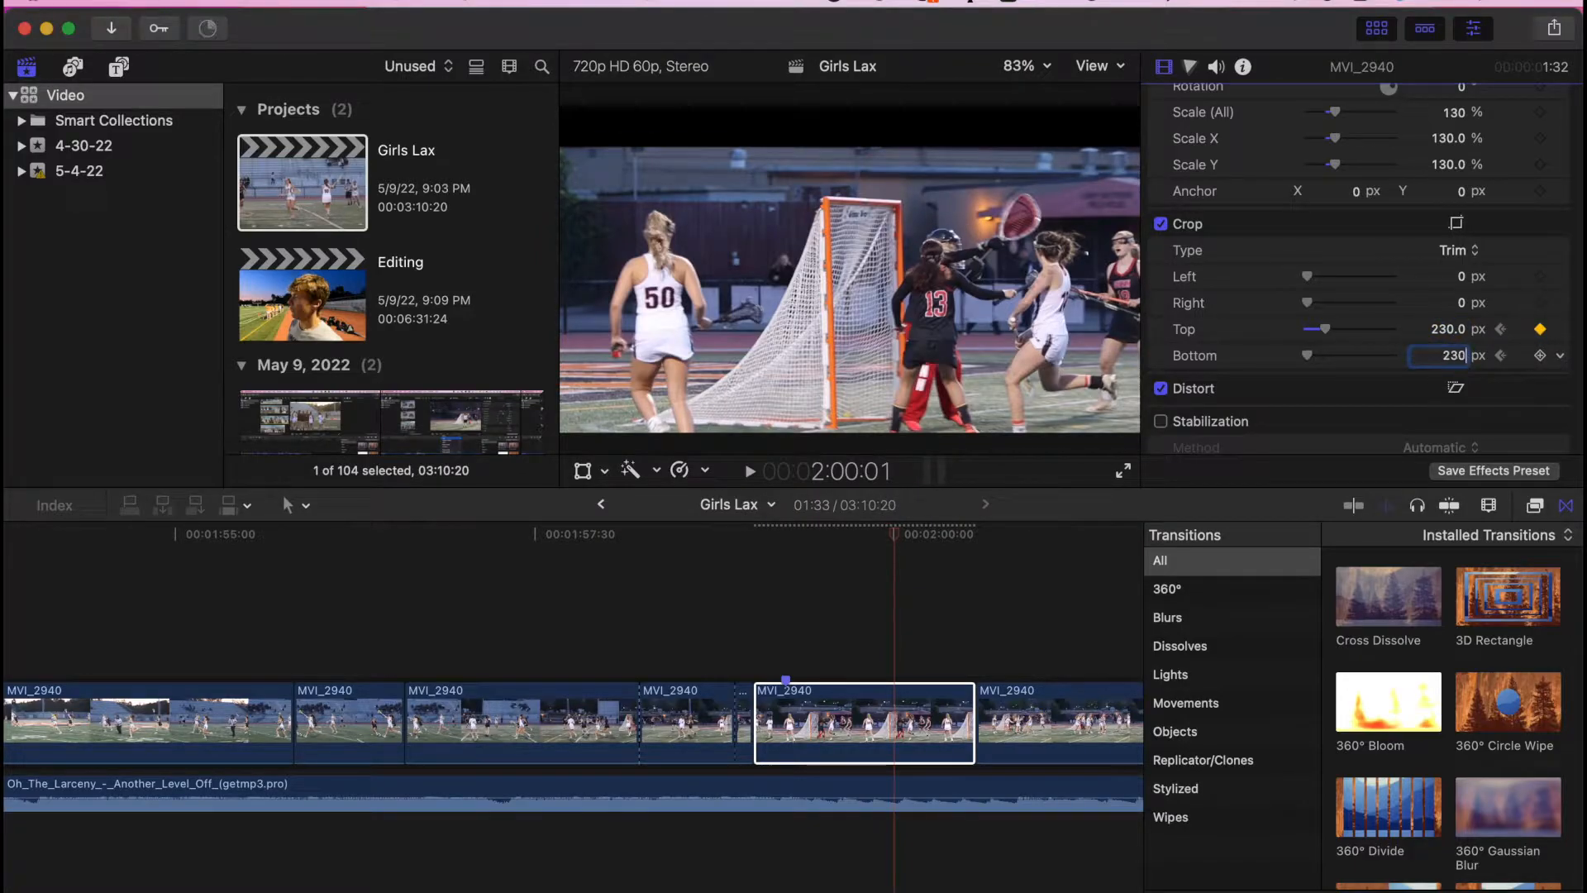
text(230)
key(Return)
mouse_move(897, 533)
mouse_down()
mouse_move(776, 533)
mouse_move(932, 534)
mouse_move(843, 533)
mouse_move(905, 533)
mouse_move(891, 540)
mouse_up()
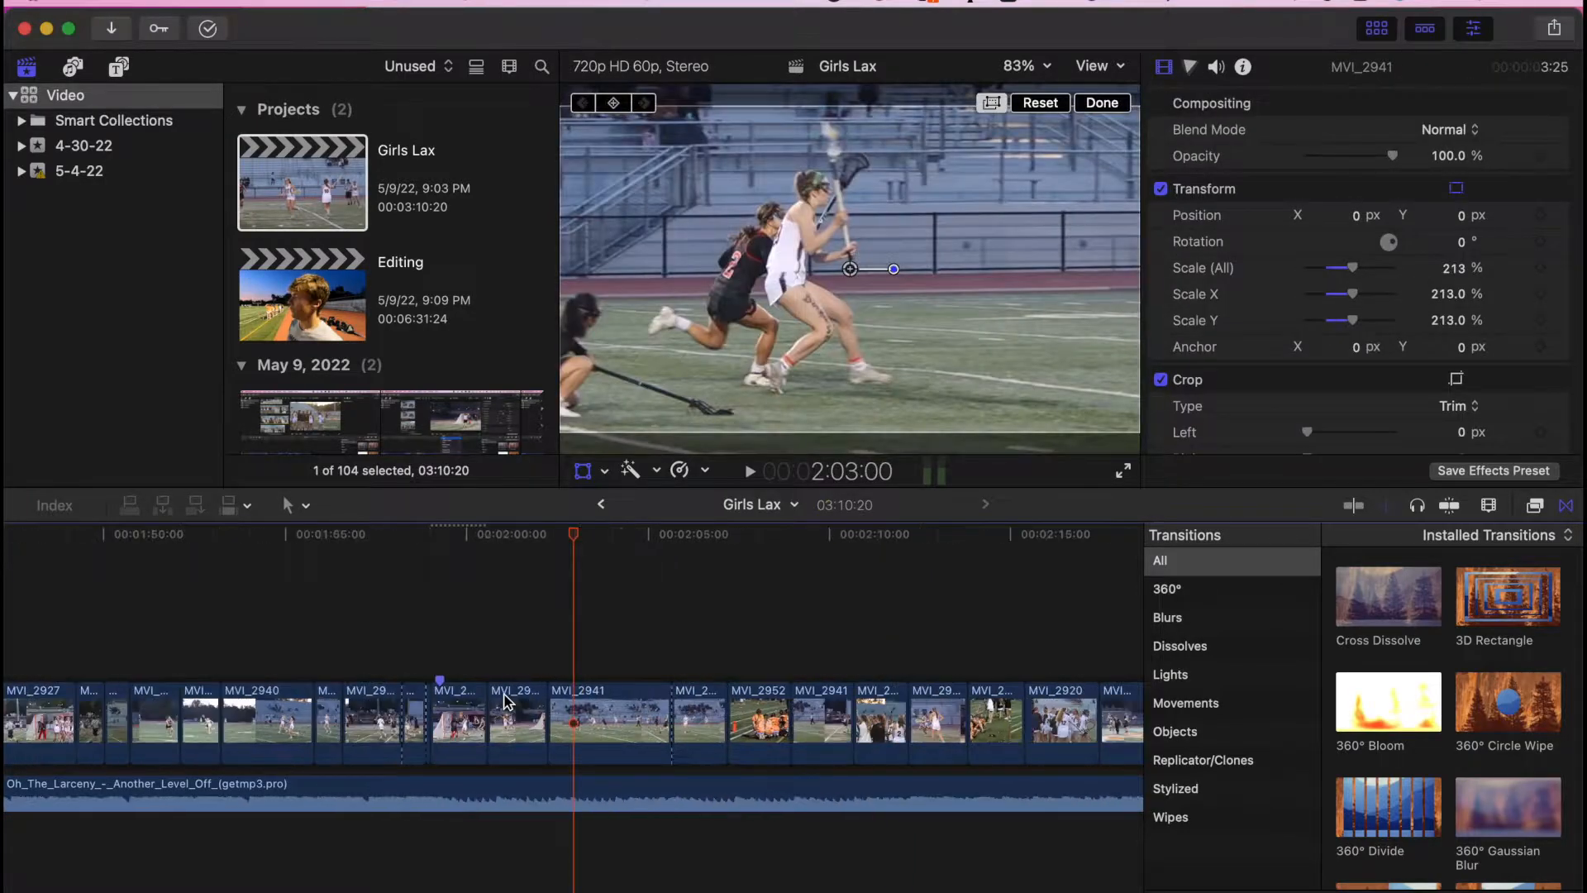
- Select the MVI_2917 clip near 51:11 and enter a top crop of 250 px
scroll(544, 684, left, 15)
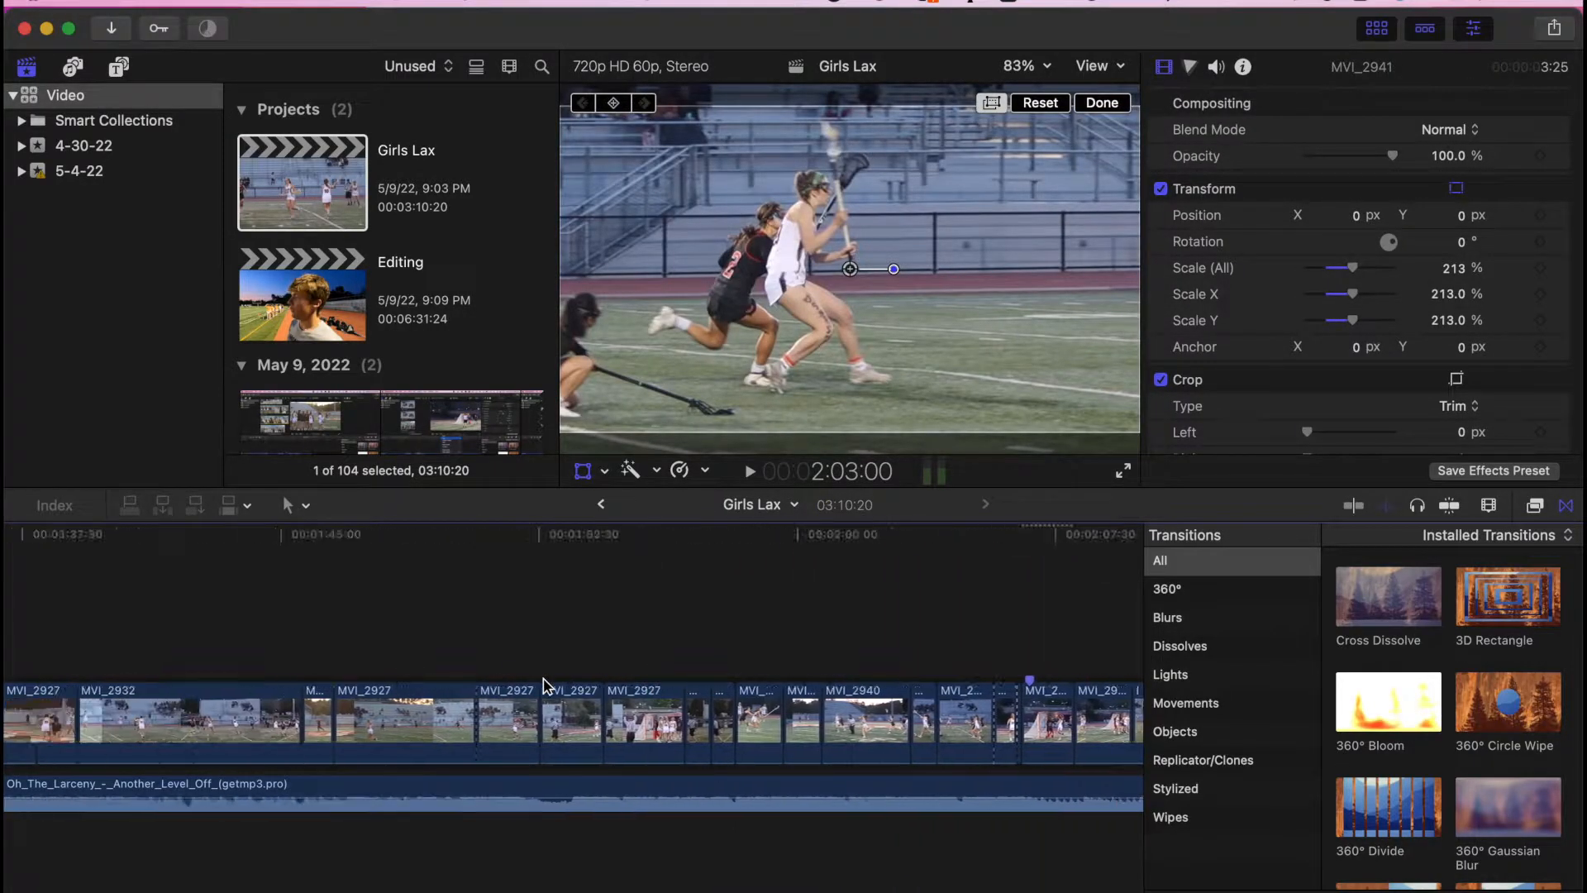
scroll(544, 684, left, 15)
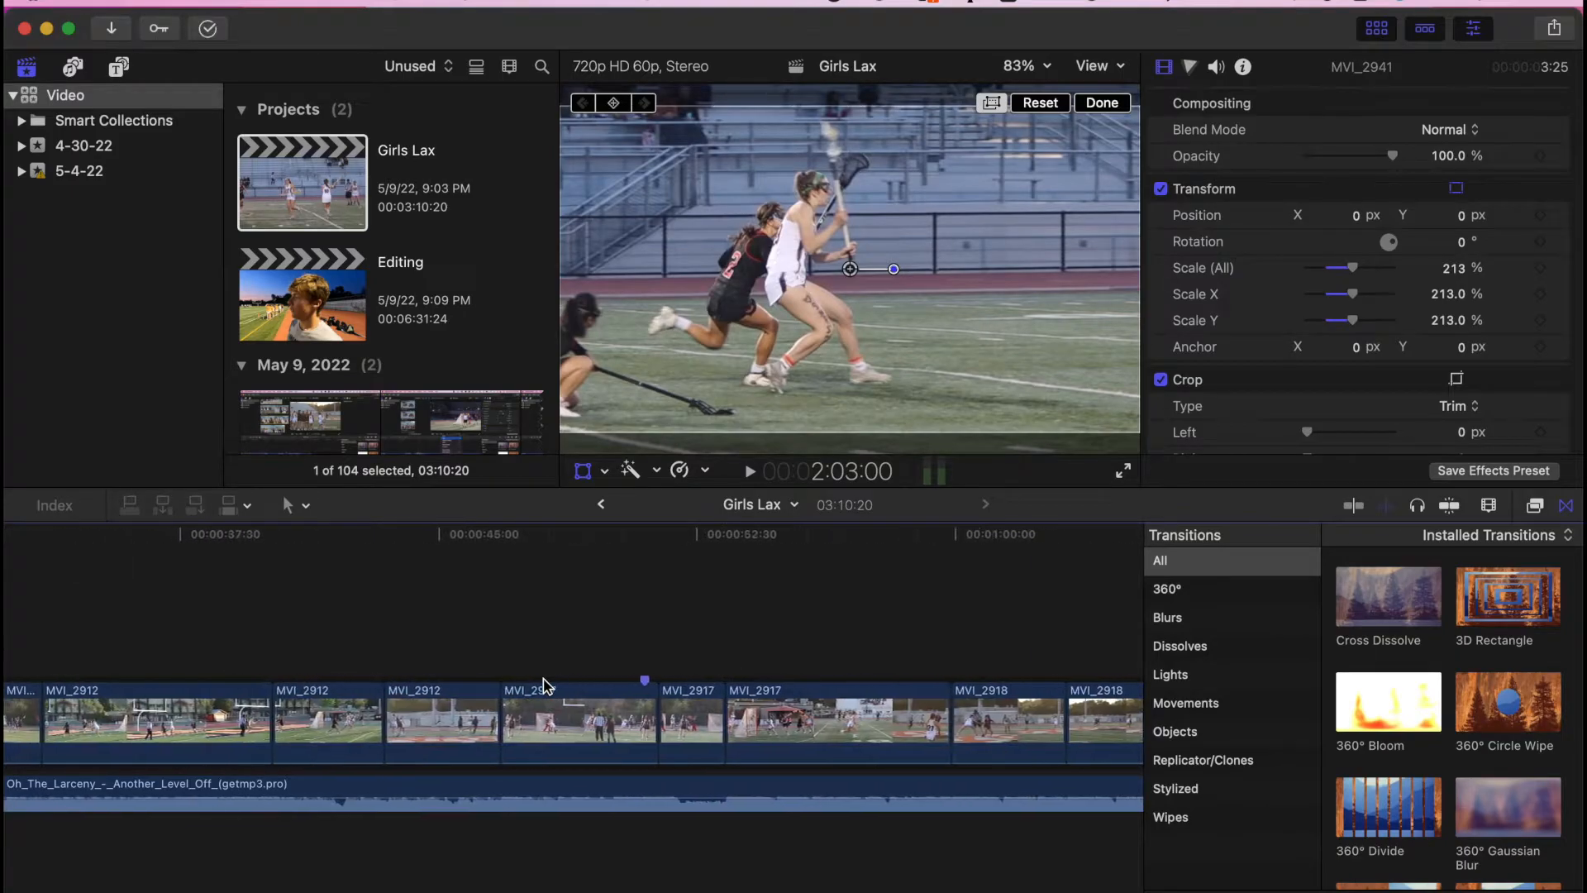
click(652, 606)
click(690, 720)
drag(652, 540, 691, 541)
scroll(1356, 331, down, 4)
click(1461, 362)
text(150)
key(Return)
text(250)
key(Return)
- Play MVI_2917 back from 51:30 to review its crop and adjust it
click(1462, 389)
text(250)
key(Return)
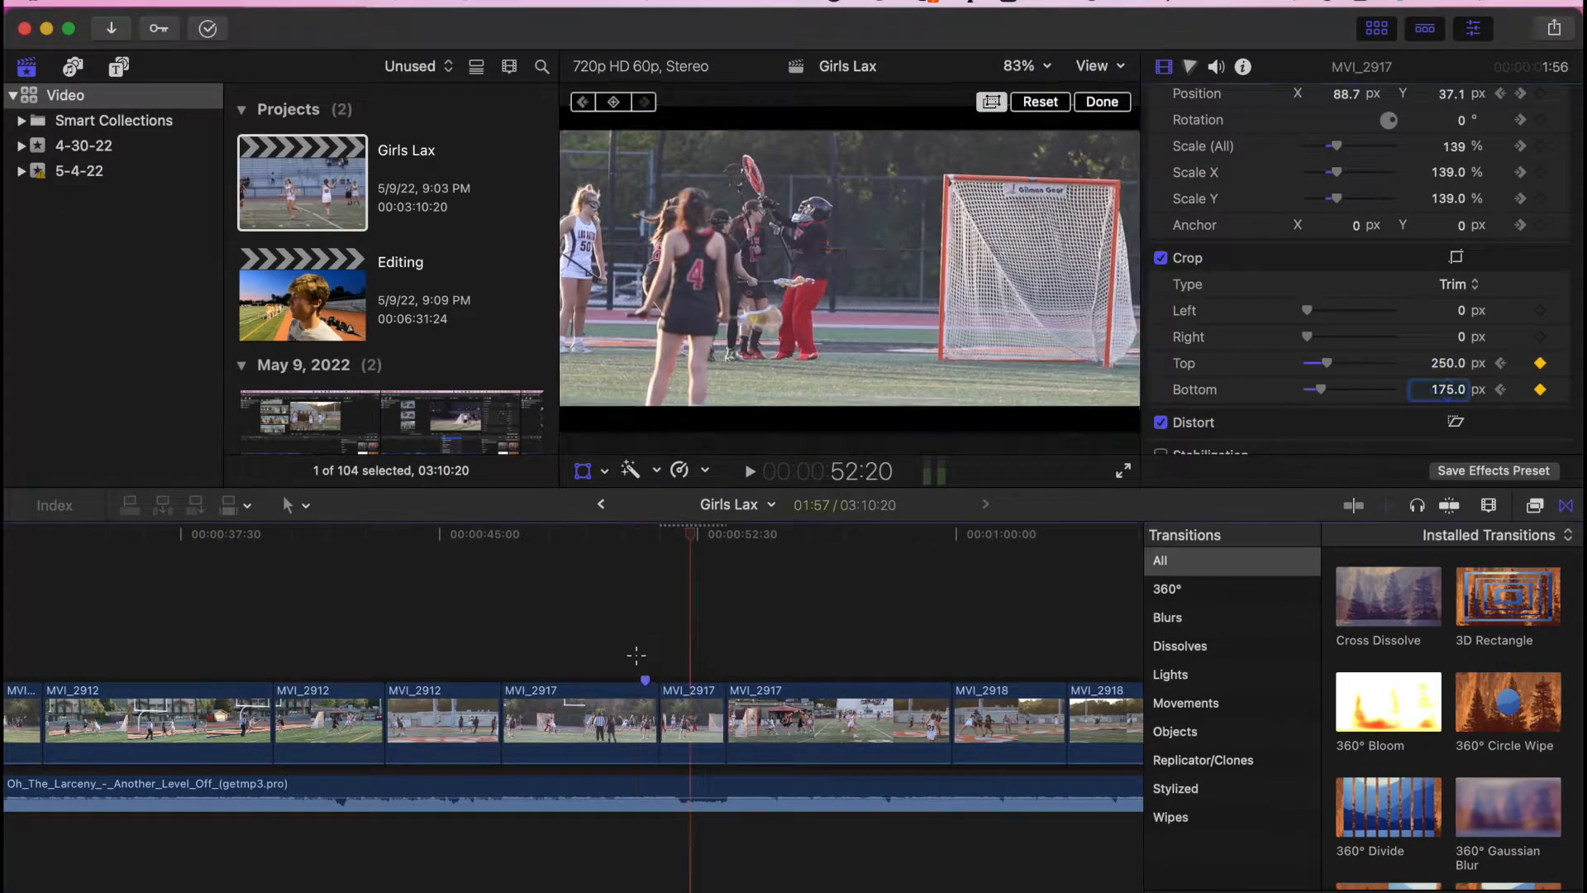
click(637, 656)
key(space)
click(663, 543)
key(space)
key(space)
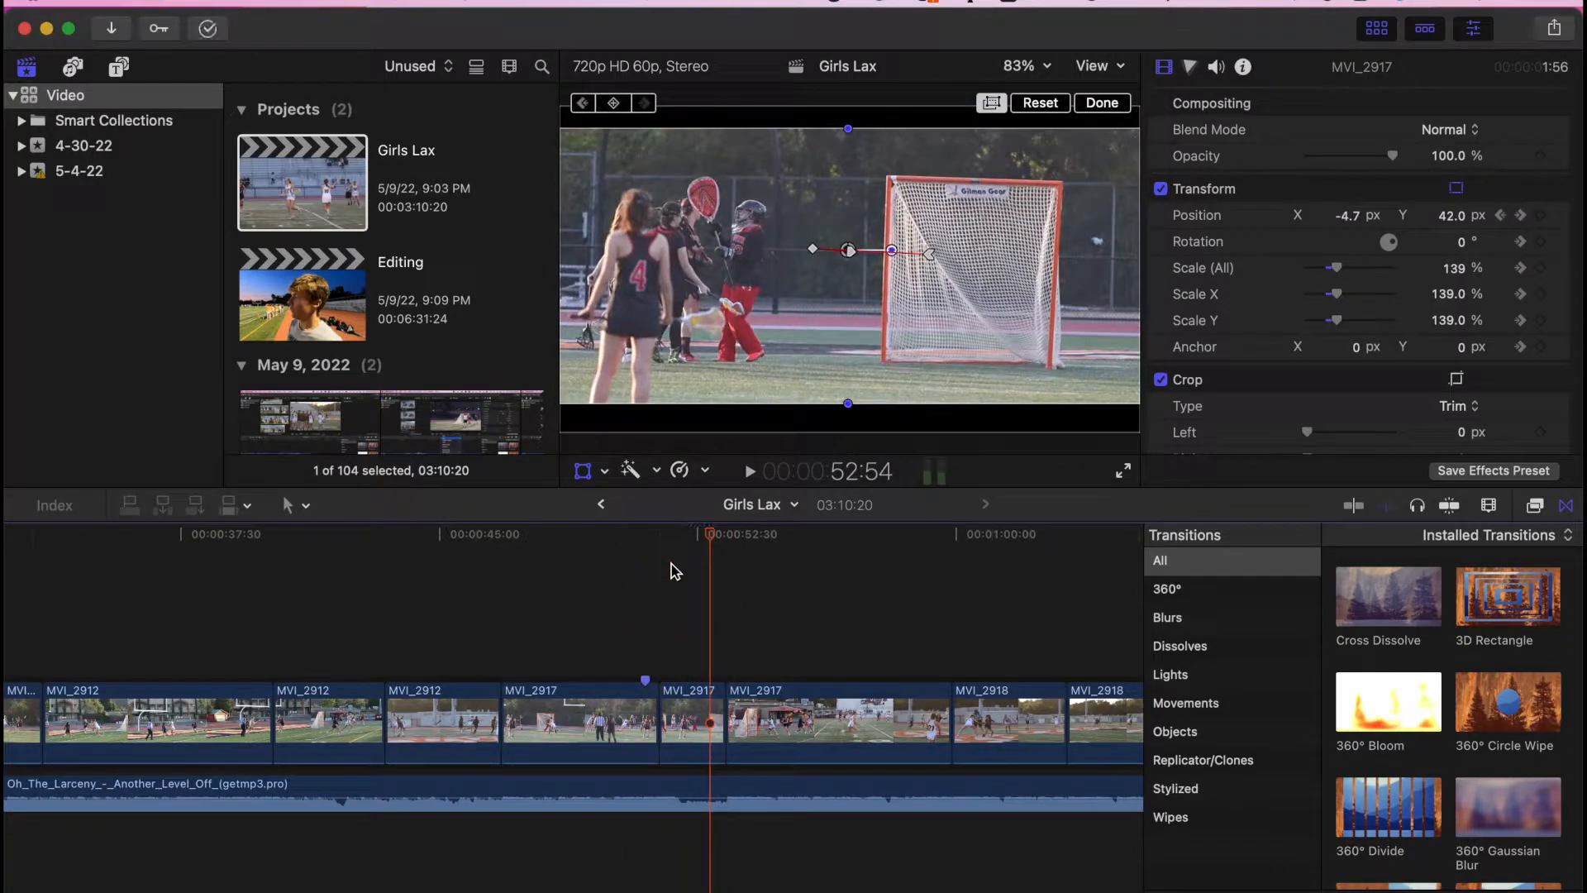
click(691, 720)
scroll(1356, 330, down, 4)
click(1559, 395)
click(665, 542)
click(651, 659)
key(space)
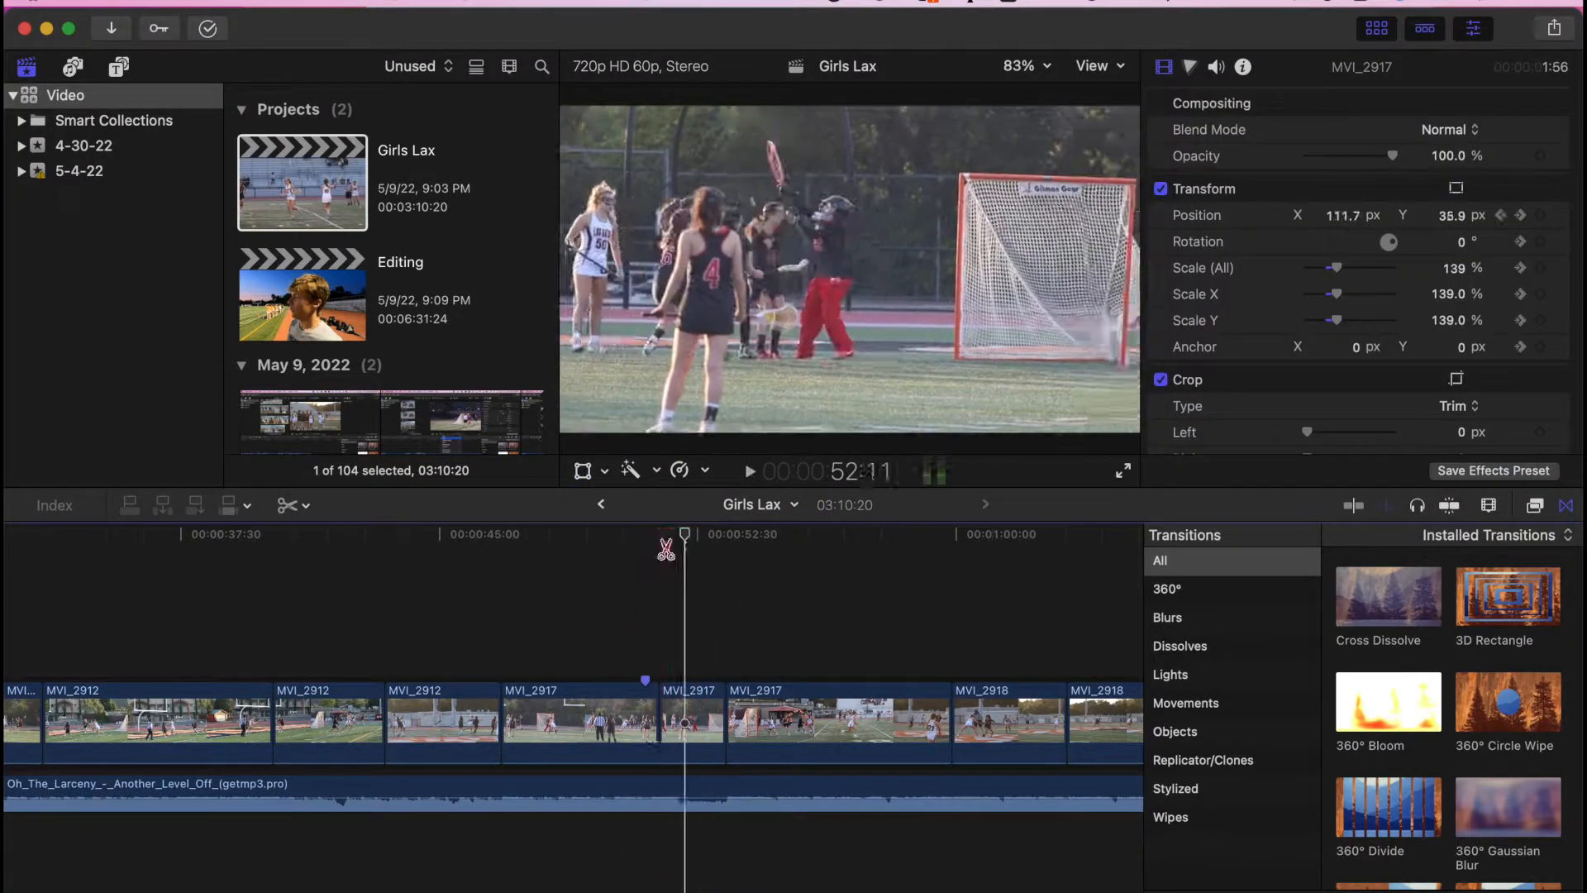
- Reselect MVI_2917, set Crop Top to 250 and raise the bottom crop, then play to check
click(666, 543)
click(690, 721)
scroll(1356, 331, down, 4)
drag(667, 537, 678, 542)
click(1453, 352)
text(250)
drag(1308, 383, 1321, 384)
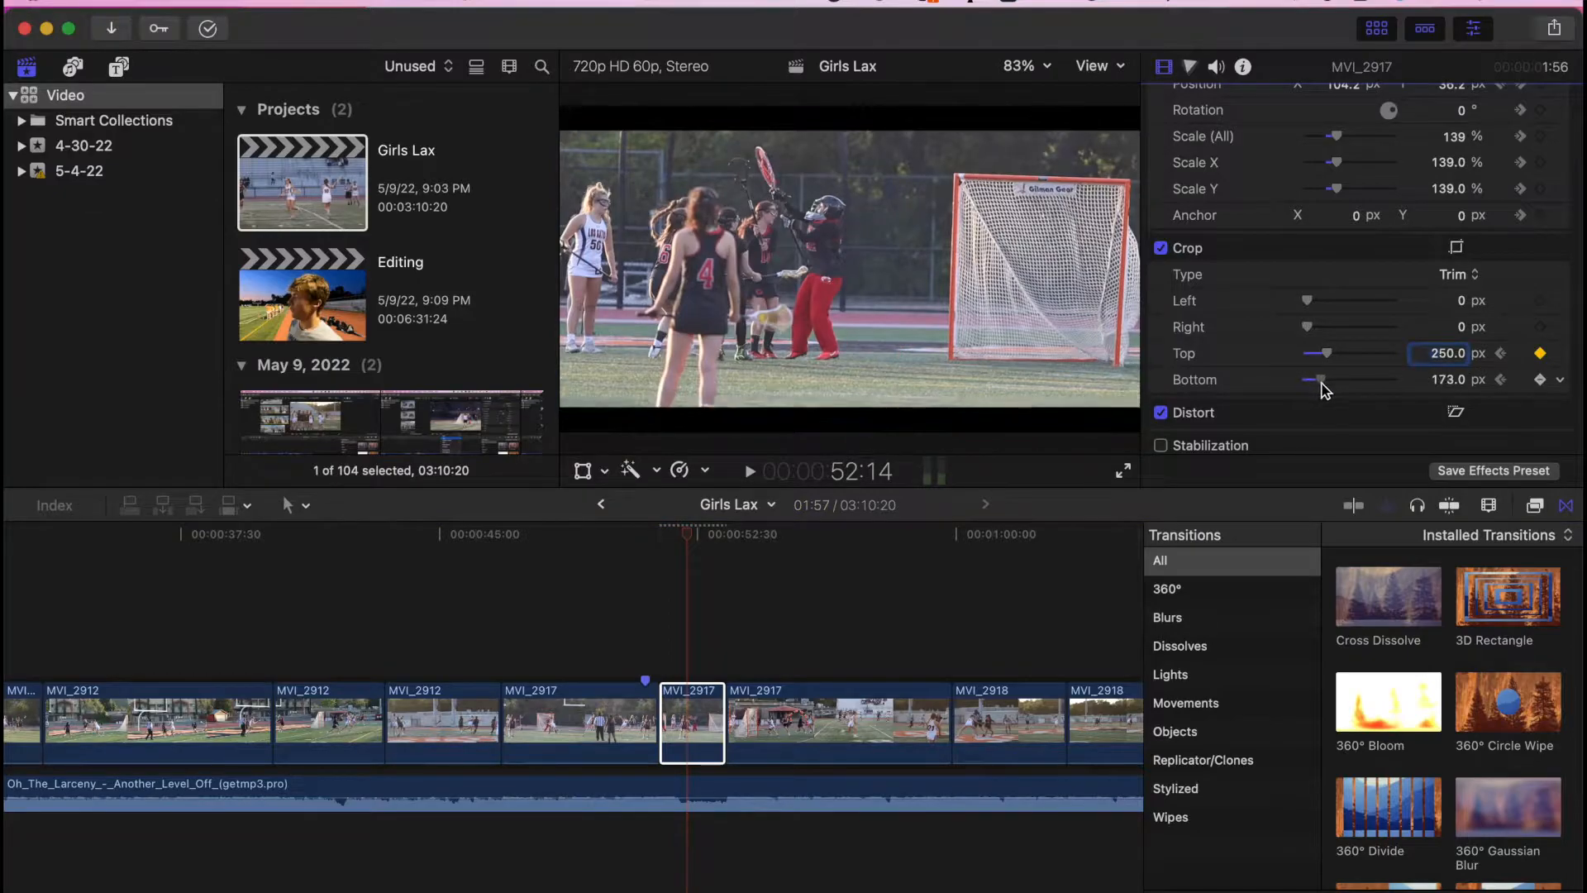
click(601, 626)
key(space)
key(b)
key(space)
- Set MVI_2917's bottom crop to about 168 px with top at 250 px and review from 51:30
key(a)
click(695, 721)
scroll(1265, 458, down, 4)
text(250)
drag(1311, 320, 1322, 320)
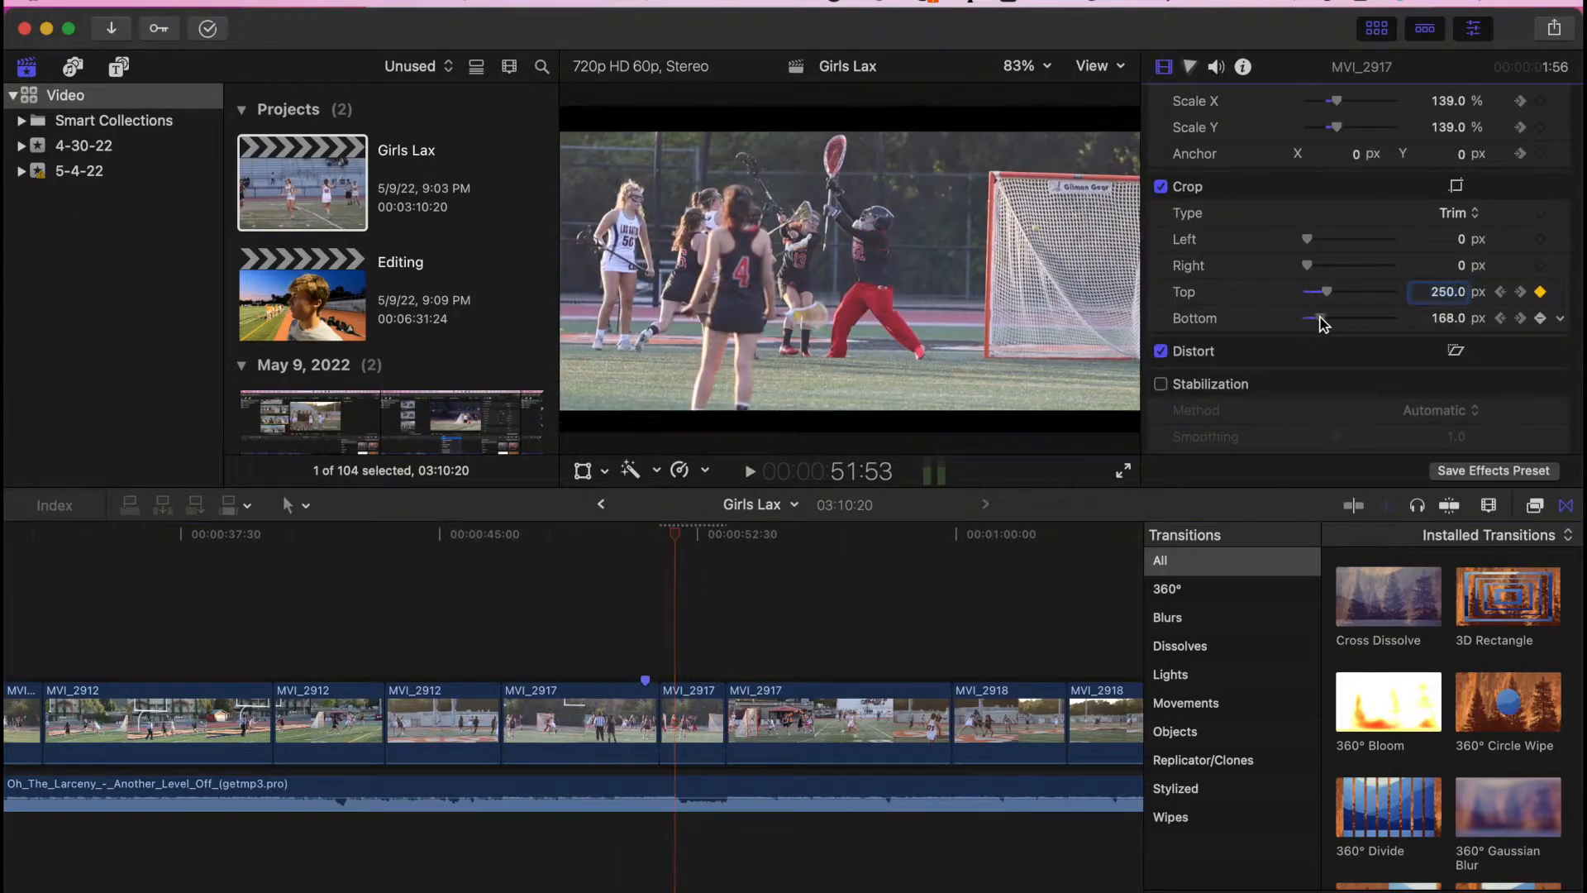
click(625, 621)
key(space)
click(665, 538)
click(693, 721)
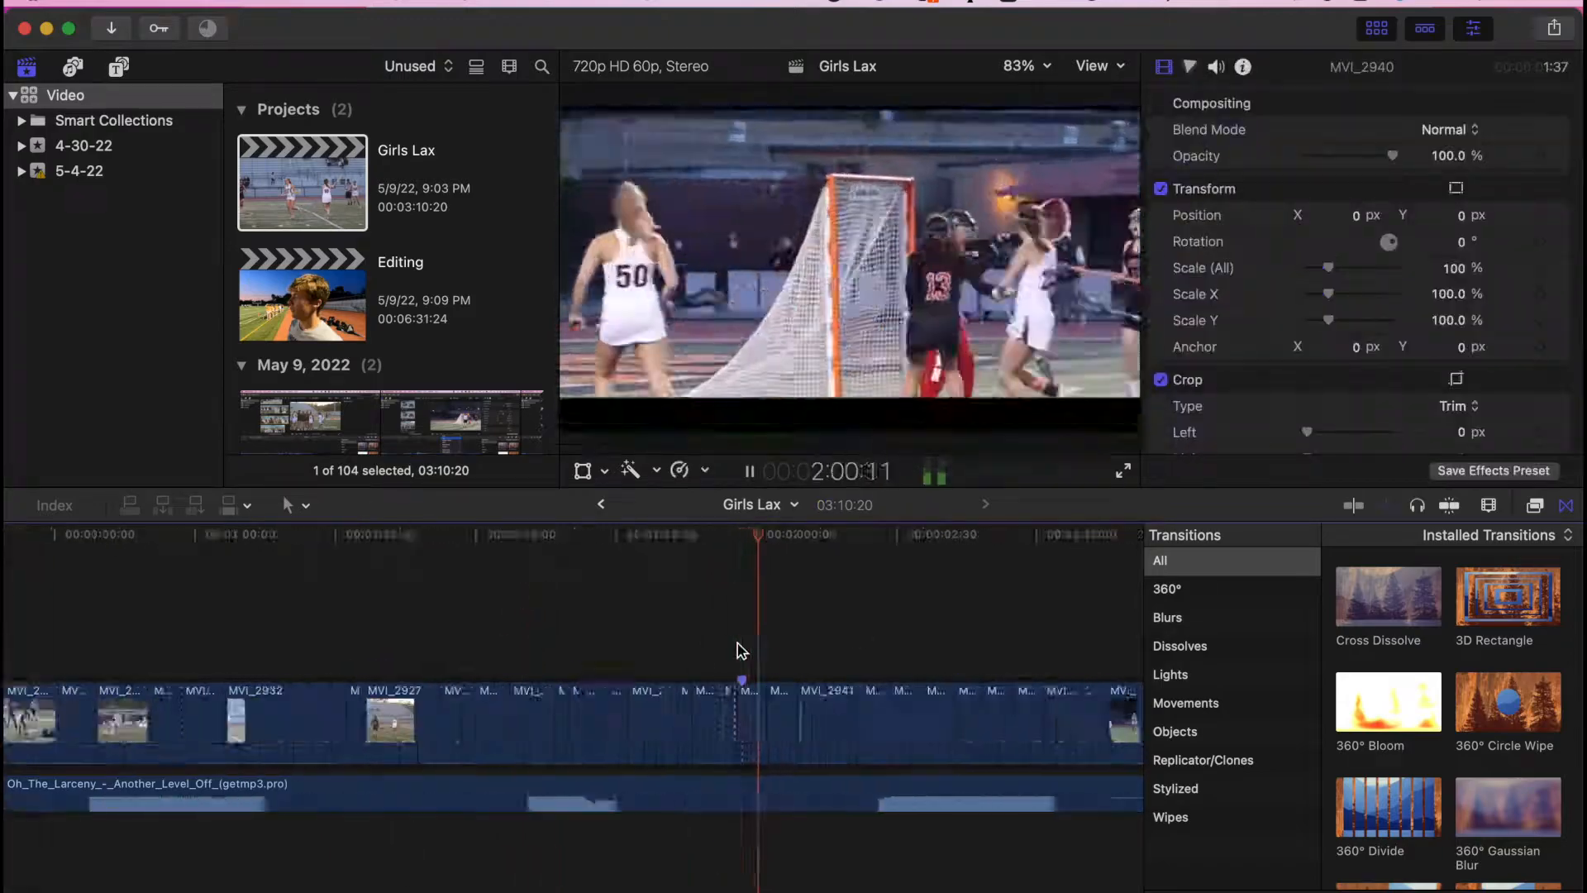
- Select a later clip in the video and set its Crop Top to 150
click(840, 538)
click(897, 721)
scroll(1355, 331, down, 4)
click(1447, 376)
text(150)
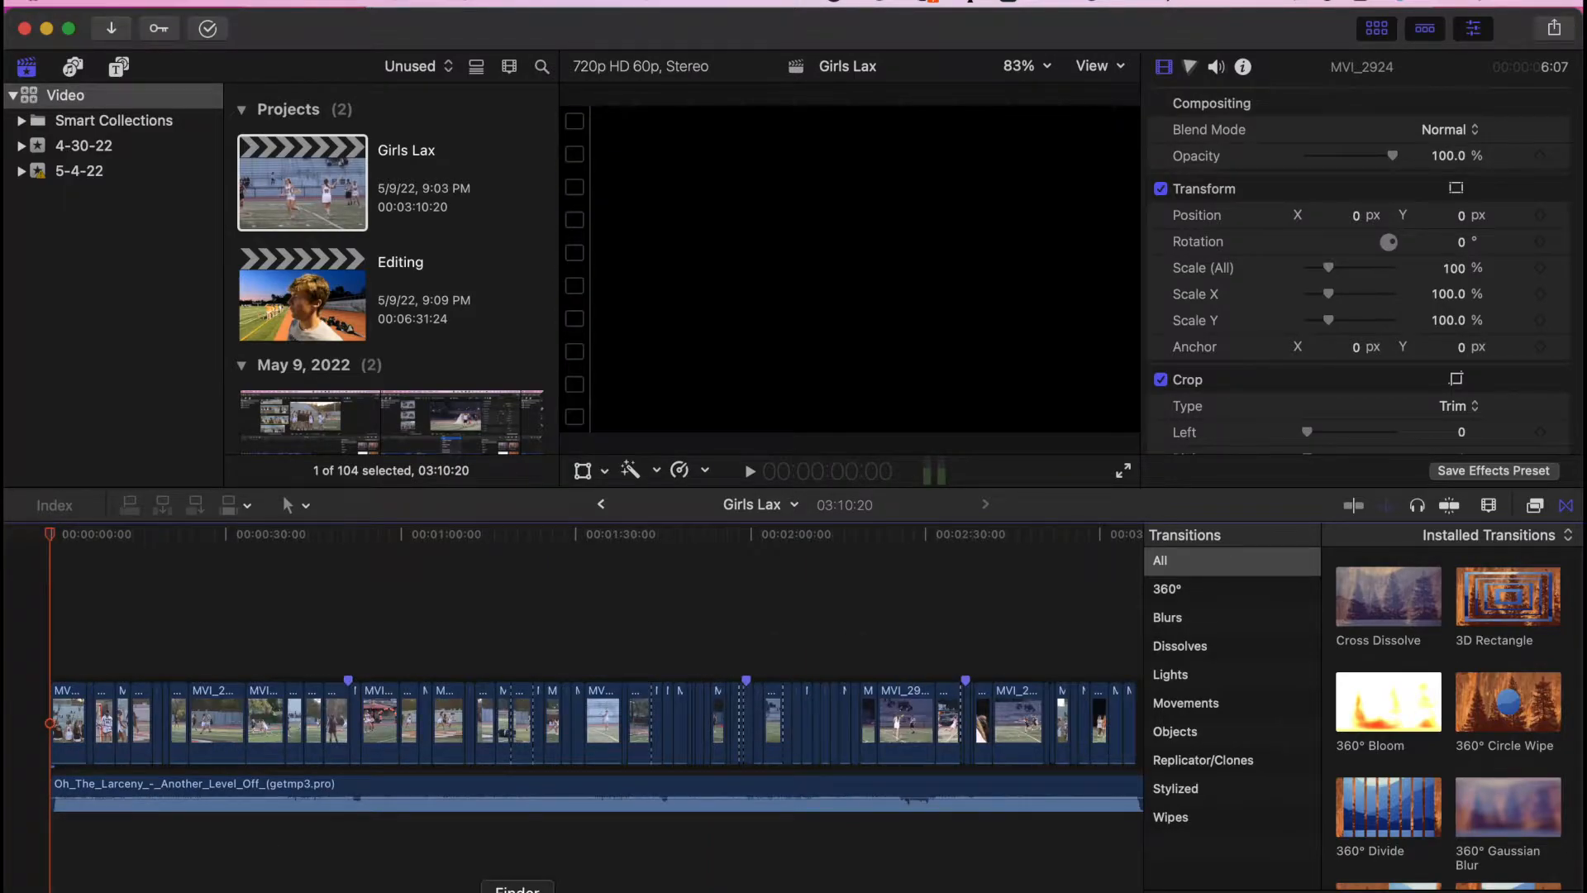
- Search Finder for 'wildcat films' and place Wildcat Films Intro Outlined.mov at the timeline start
click(517, 891)
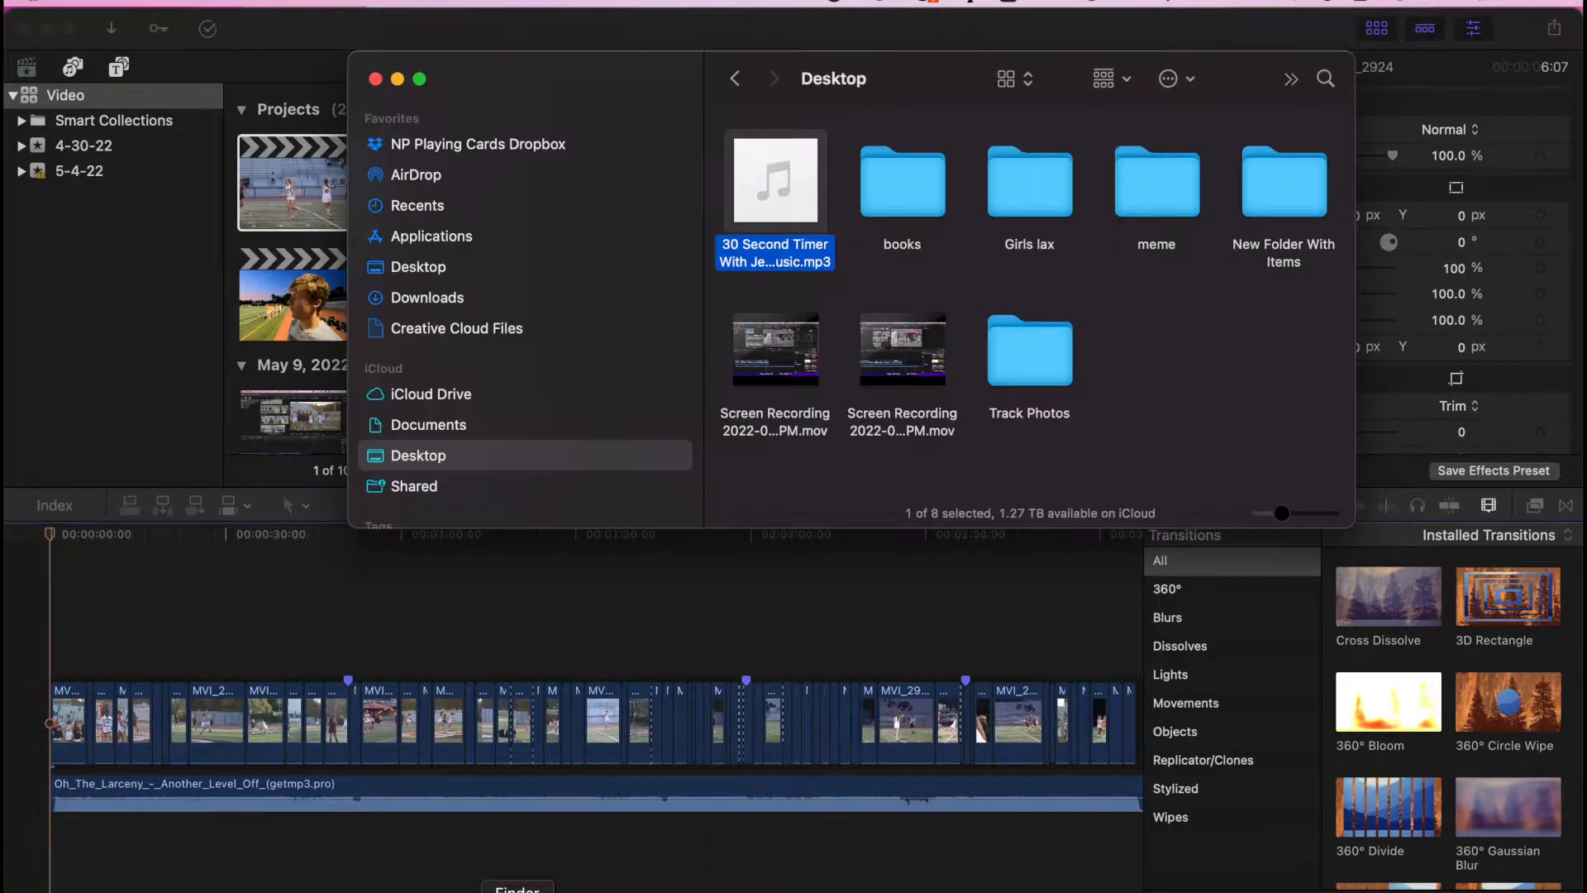
click(1326, 87)
text(wi)
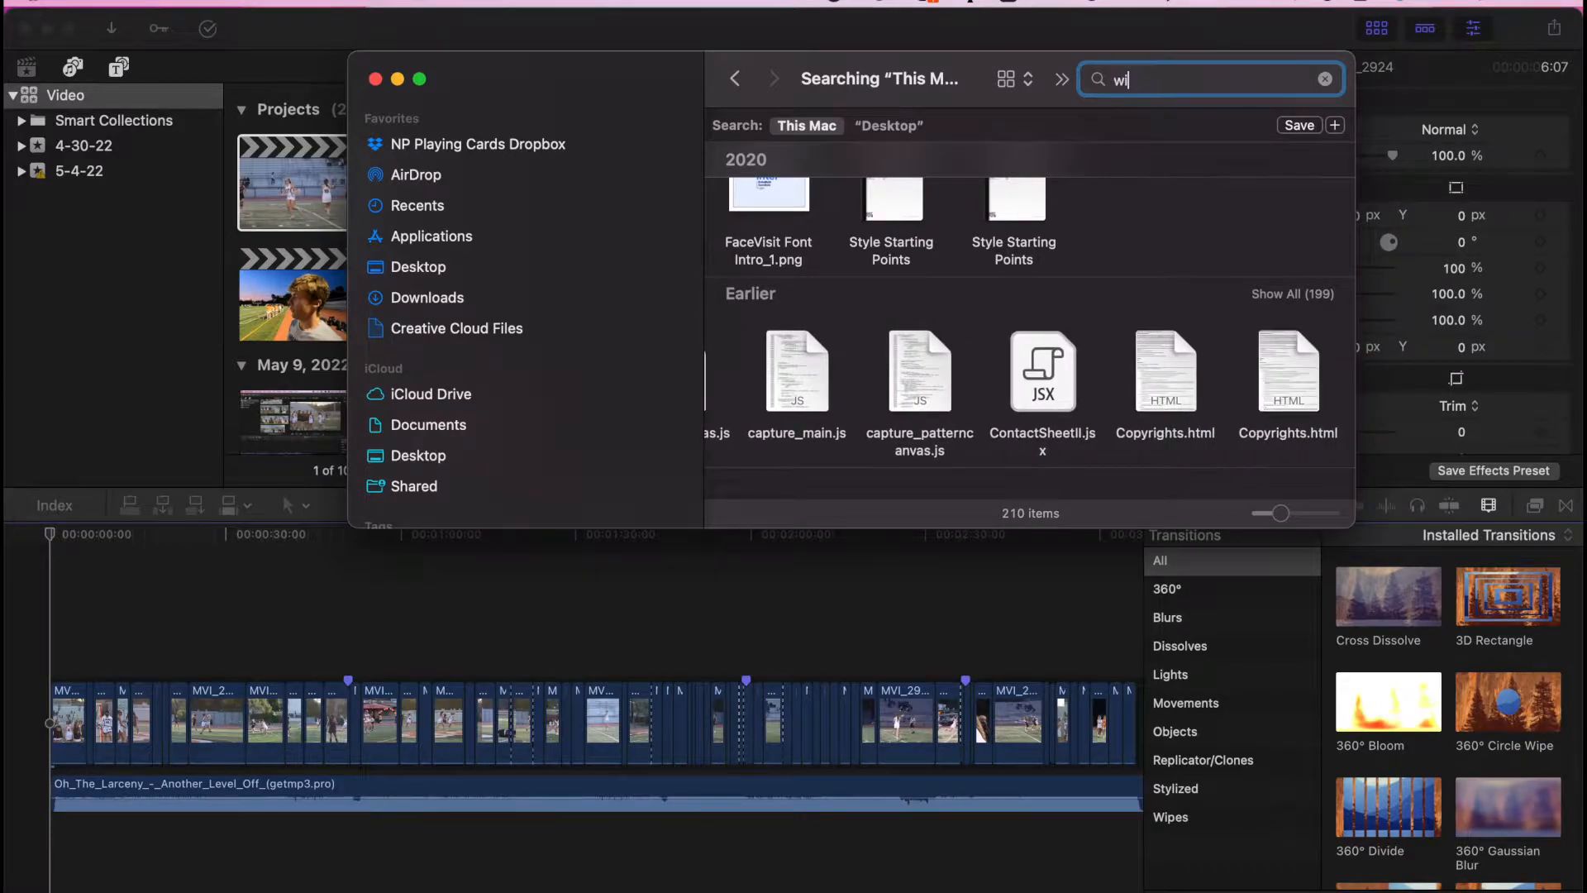
text(ldcat films)
key(Return)
scroll(1012, 295, up, 3)
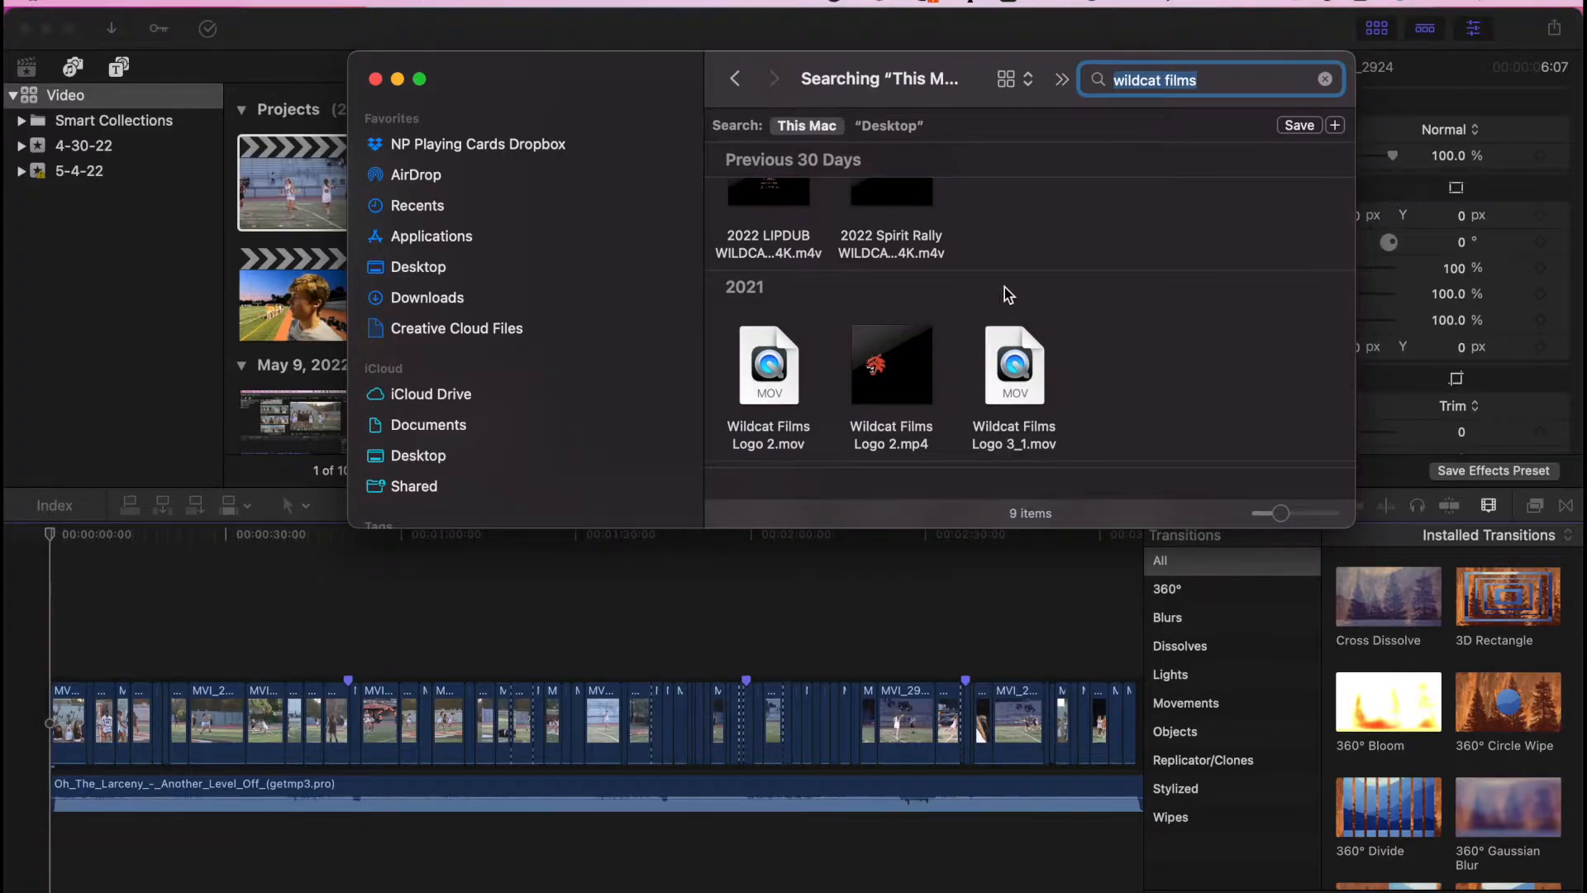
scroll(1009, 296, down, 3)
drag(768, 372, 55, 597)
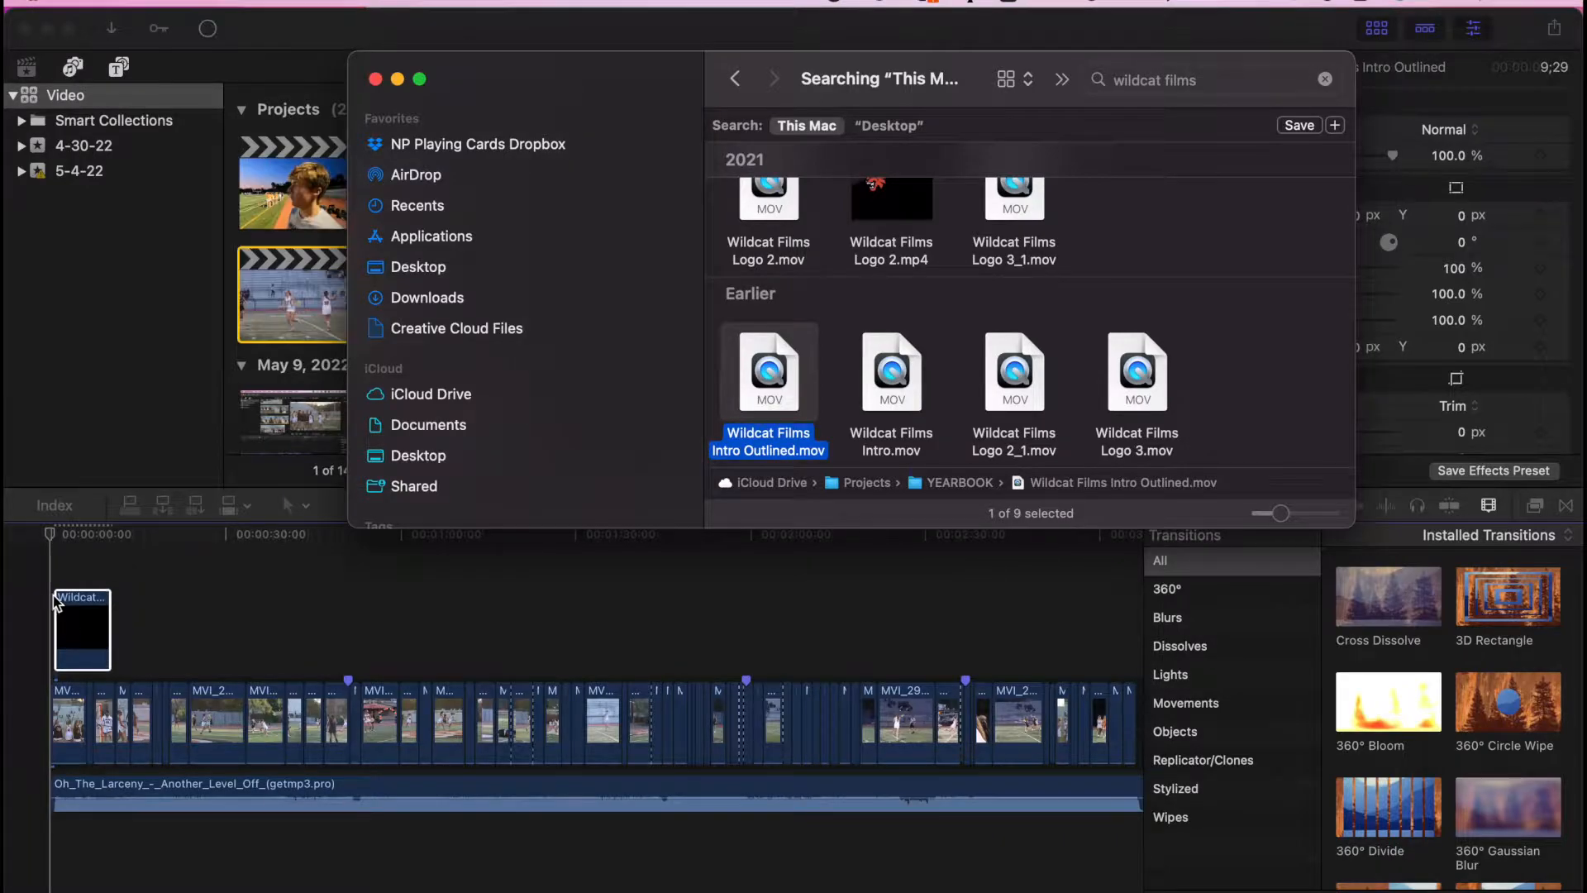
click(71, 560)
- Zoom in and play the Wildcat Films intro clip, then show the Titles and Generators sidebar
key(super+equal)
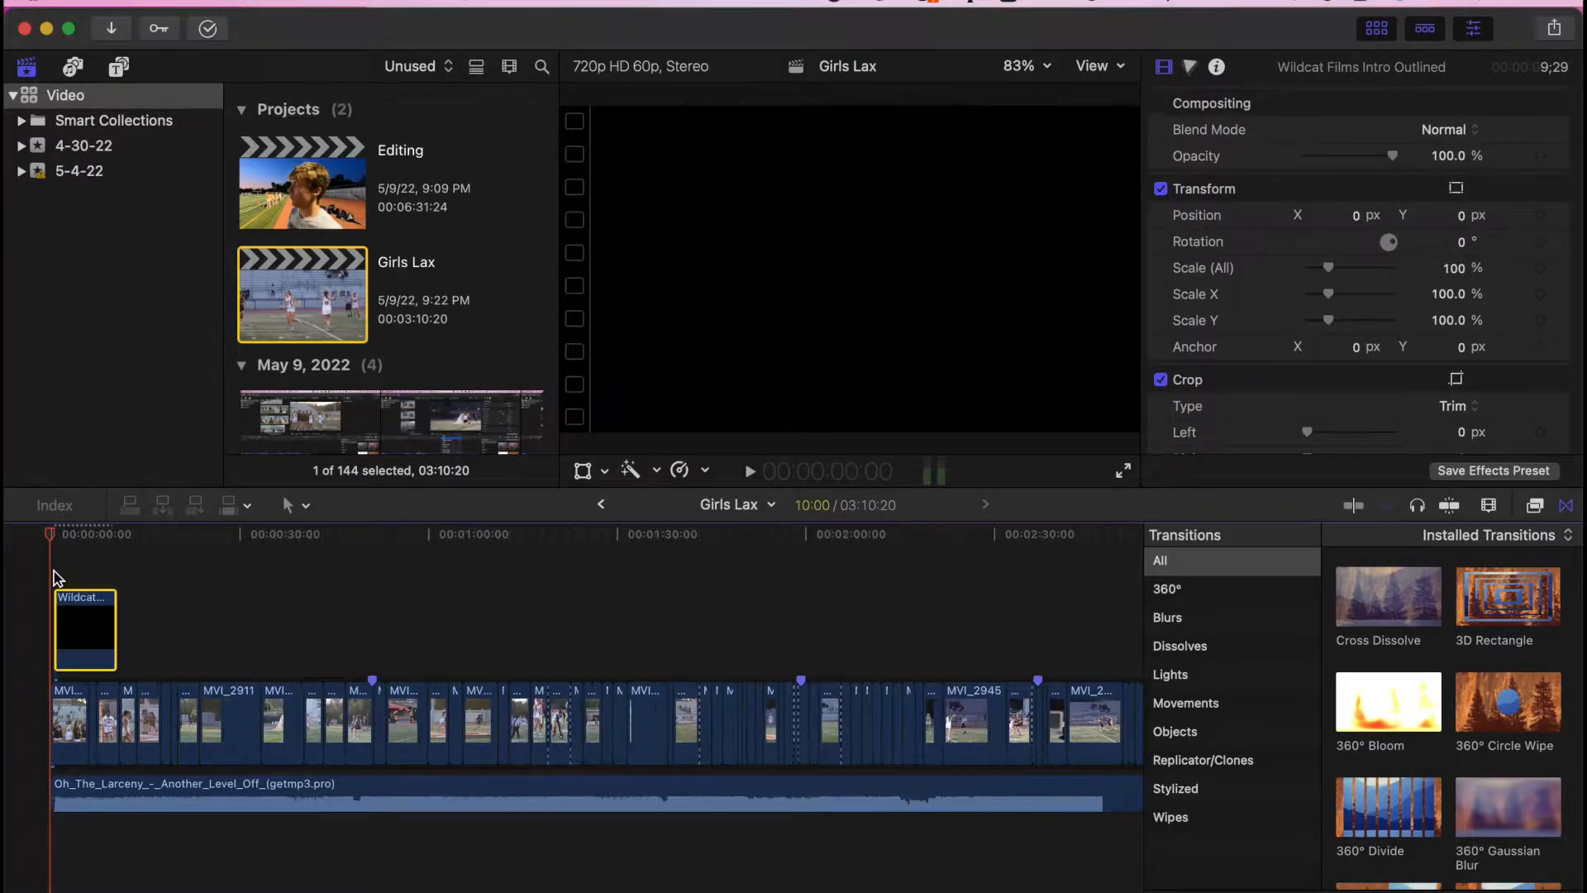
key(super+equal)
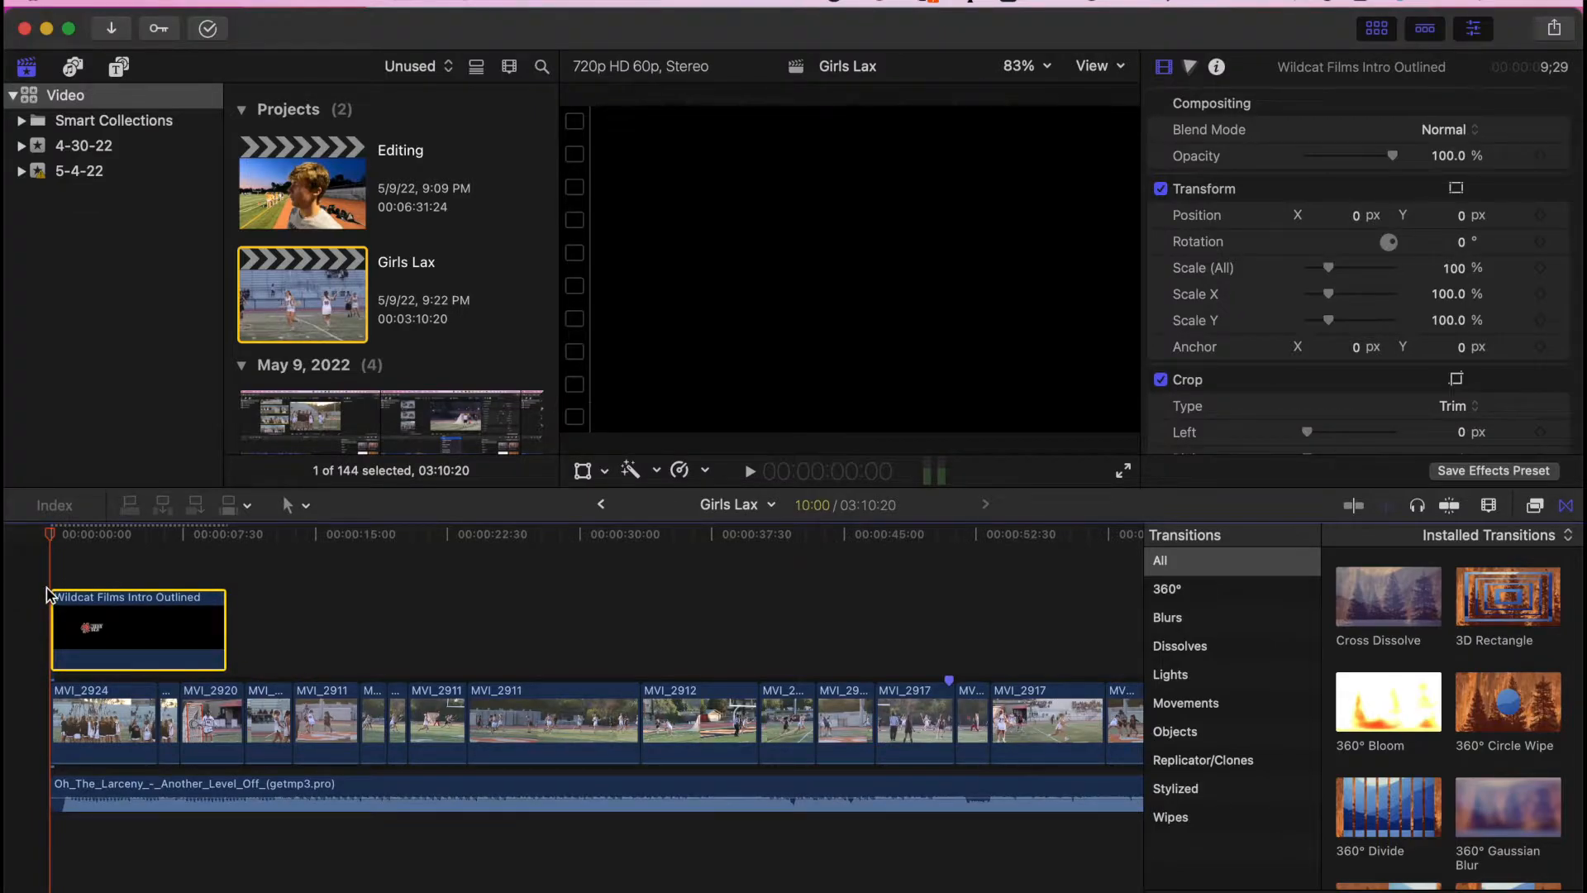
click(44, 583)
click(64, 612)
key(space)
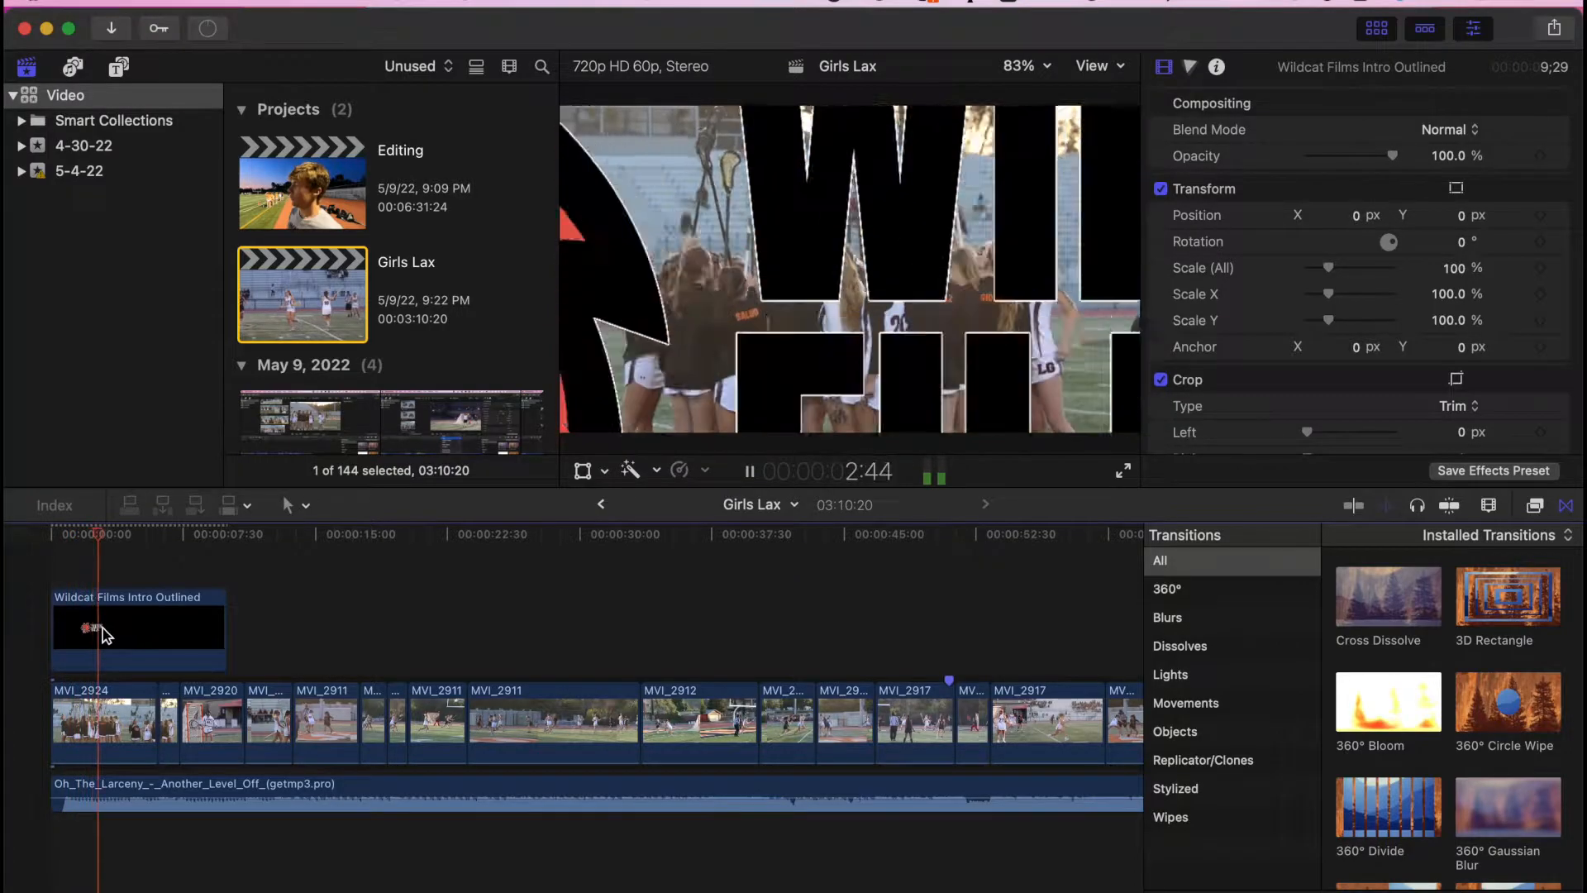
key(space)
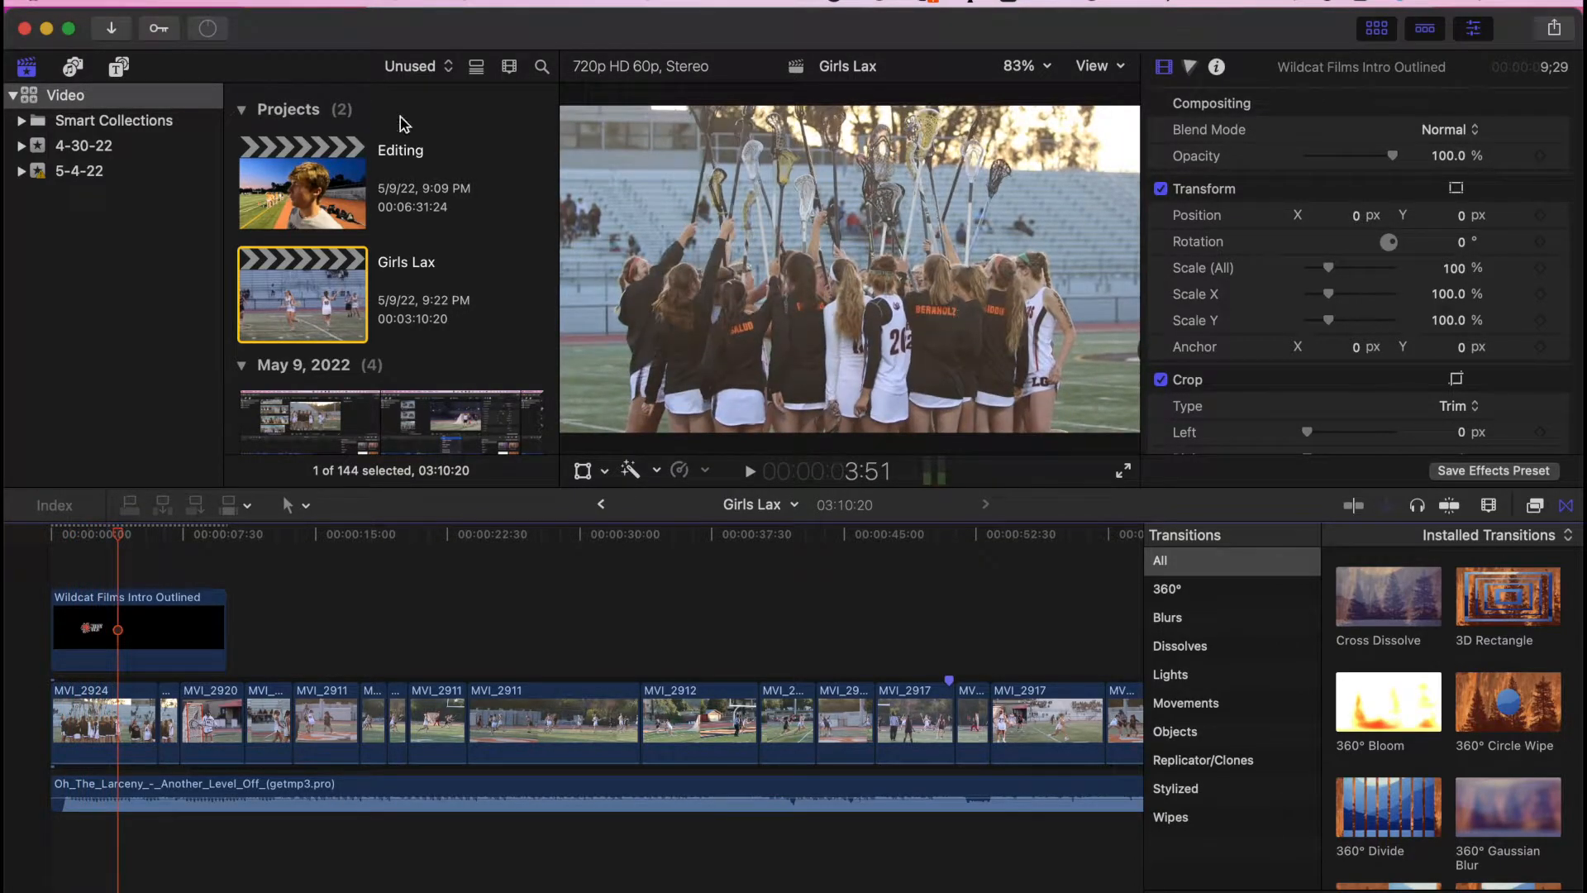
key(alt+super+1)
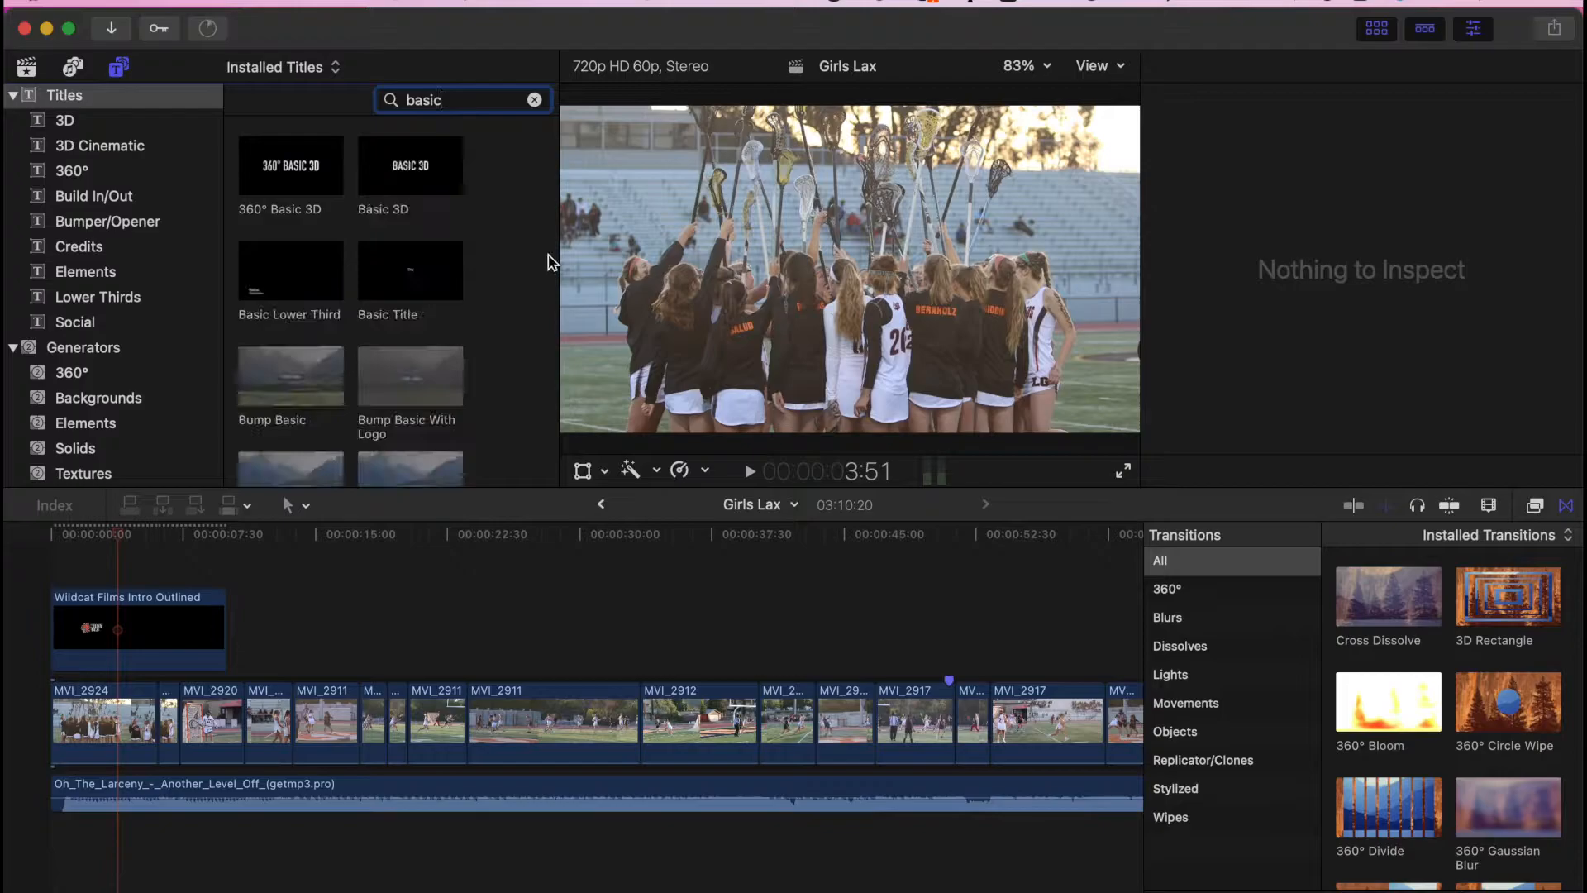
- Add a Basic Title reading GIRLS LACROSSE in ITC Franklin Gothic Demibold, size 180, placed lower in frame
drag(390, 286, 120, 569)
click(1264, 180)
text(GIRLS LACROSSE)
click(1356, 259)
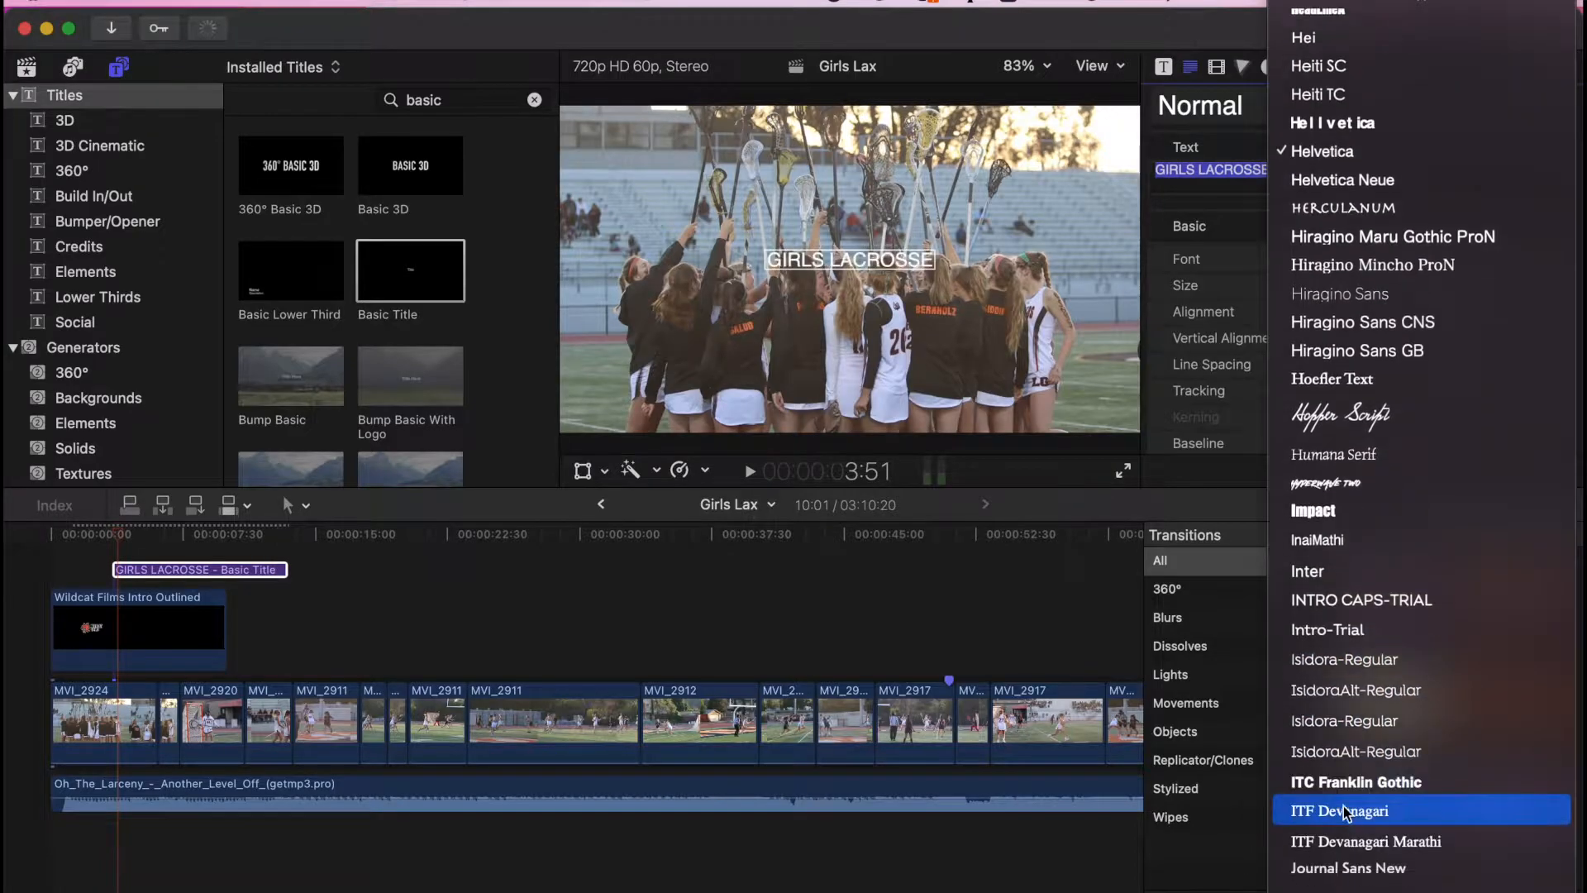
click(1343, 790)
drag(1346, 286, 1349, 286)
drag(950, 268, 949, 290)
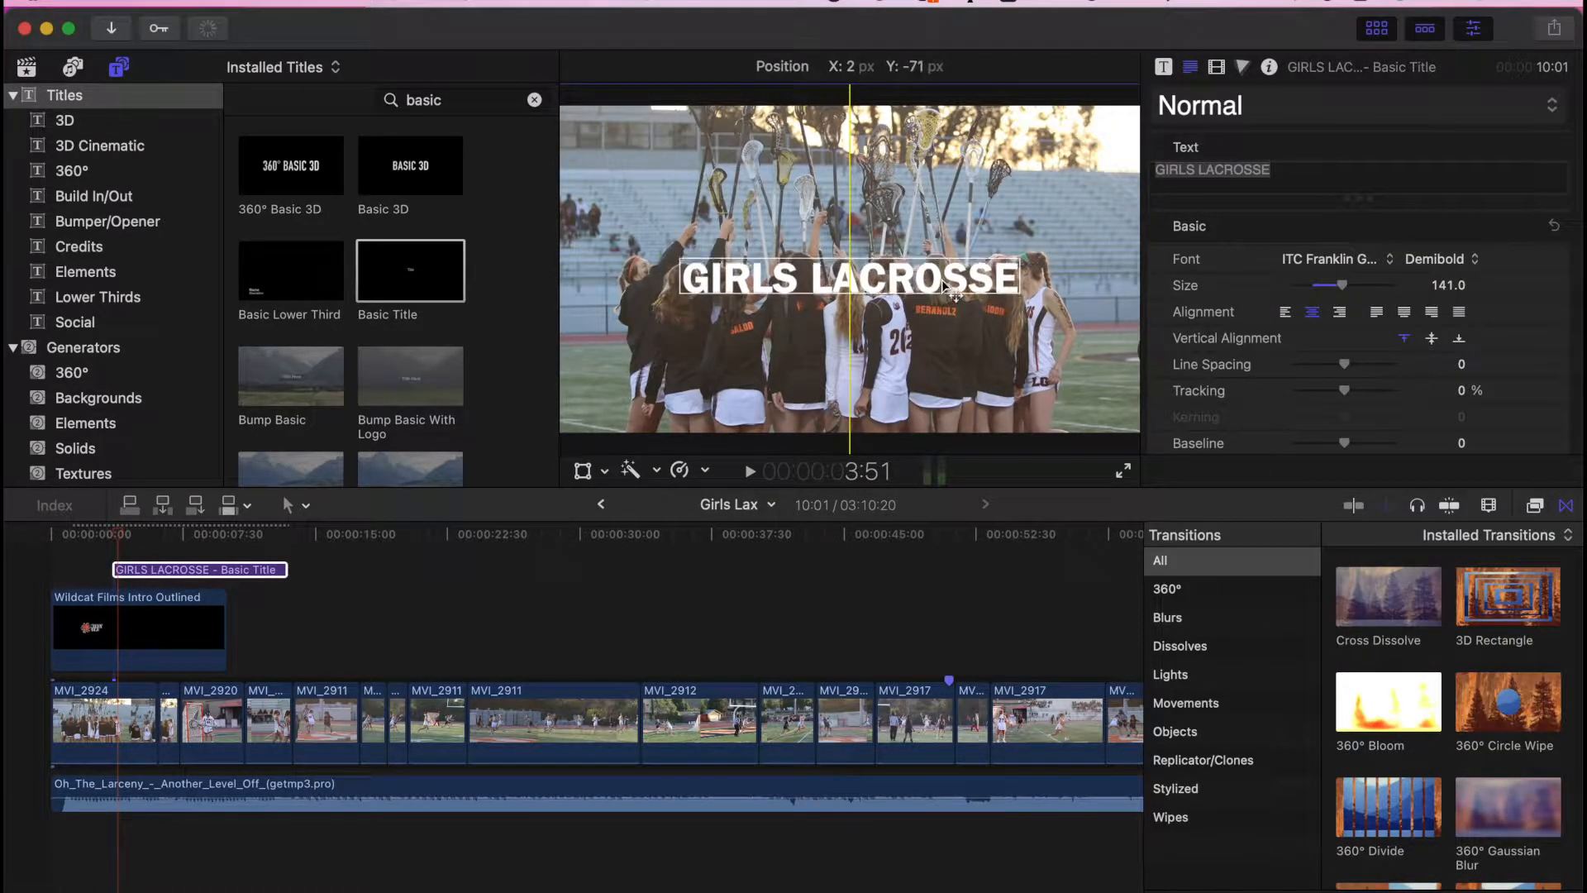
drag(1341, 285, 1359, 285)
click(1457, 259)
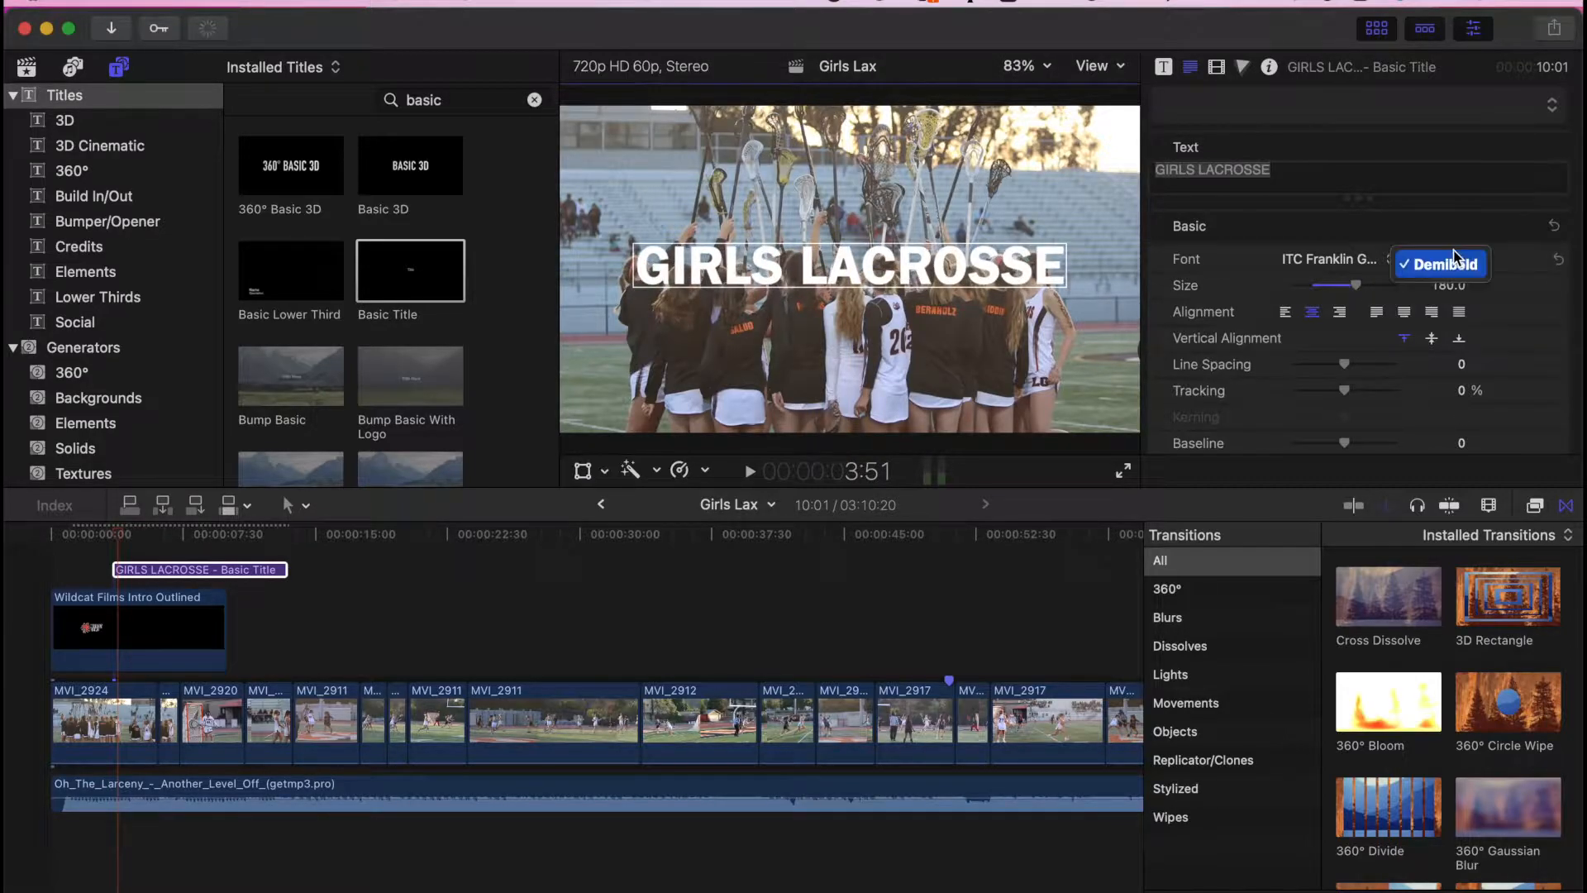
drag(946, 263, 946, 267)
- Make the title end at 7:11 by cutting it there and deleting the leftover piece
key(Home)
key(space)
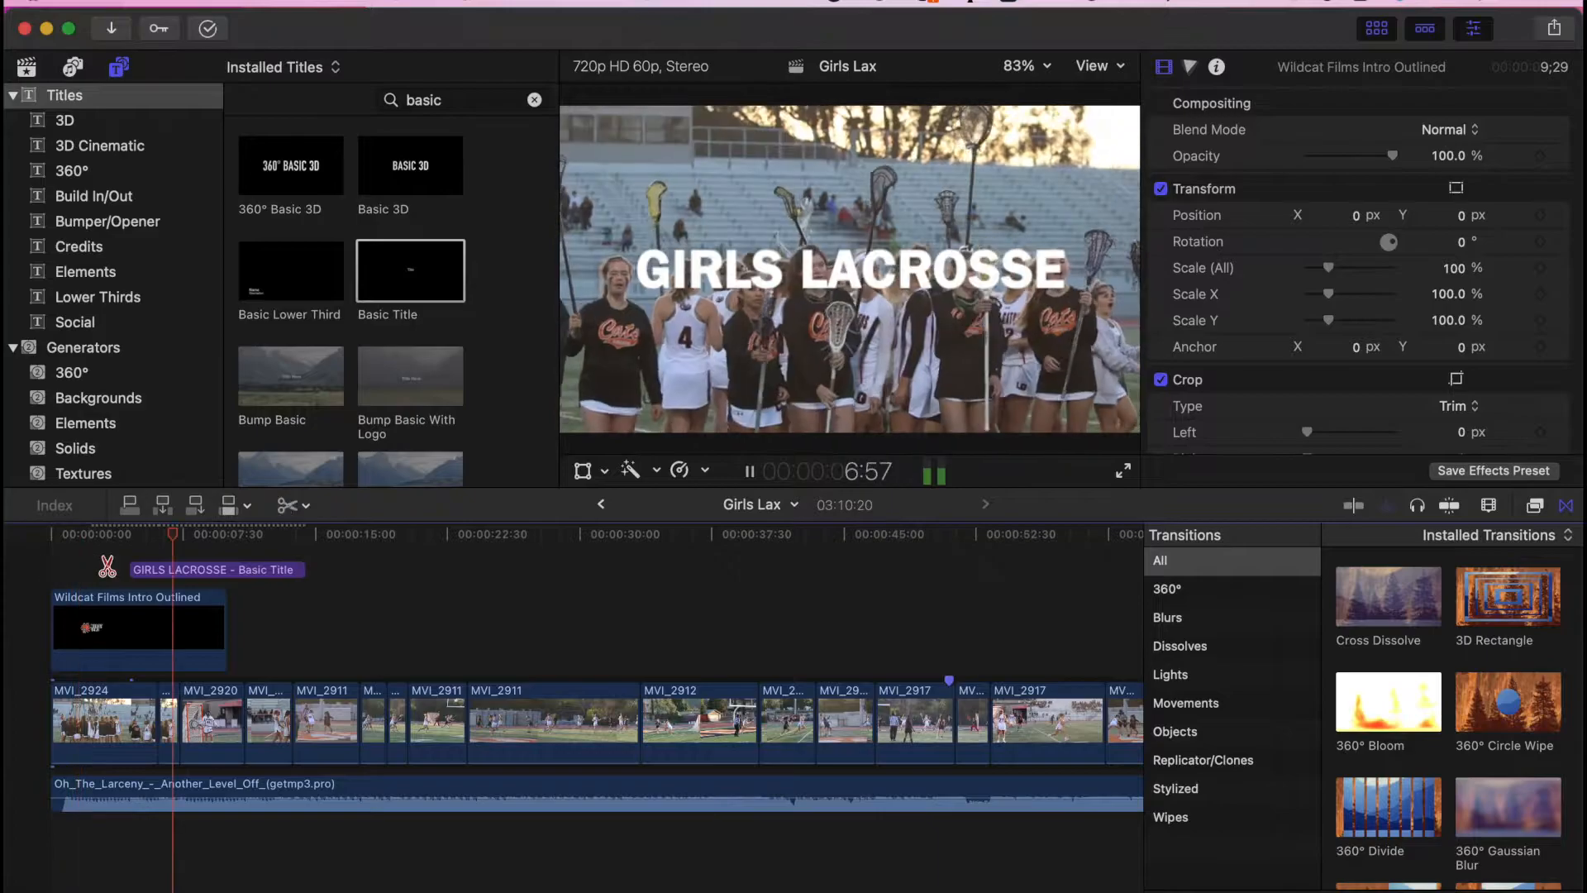
key(space)
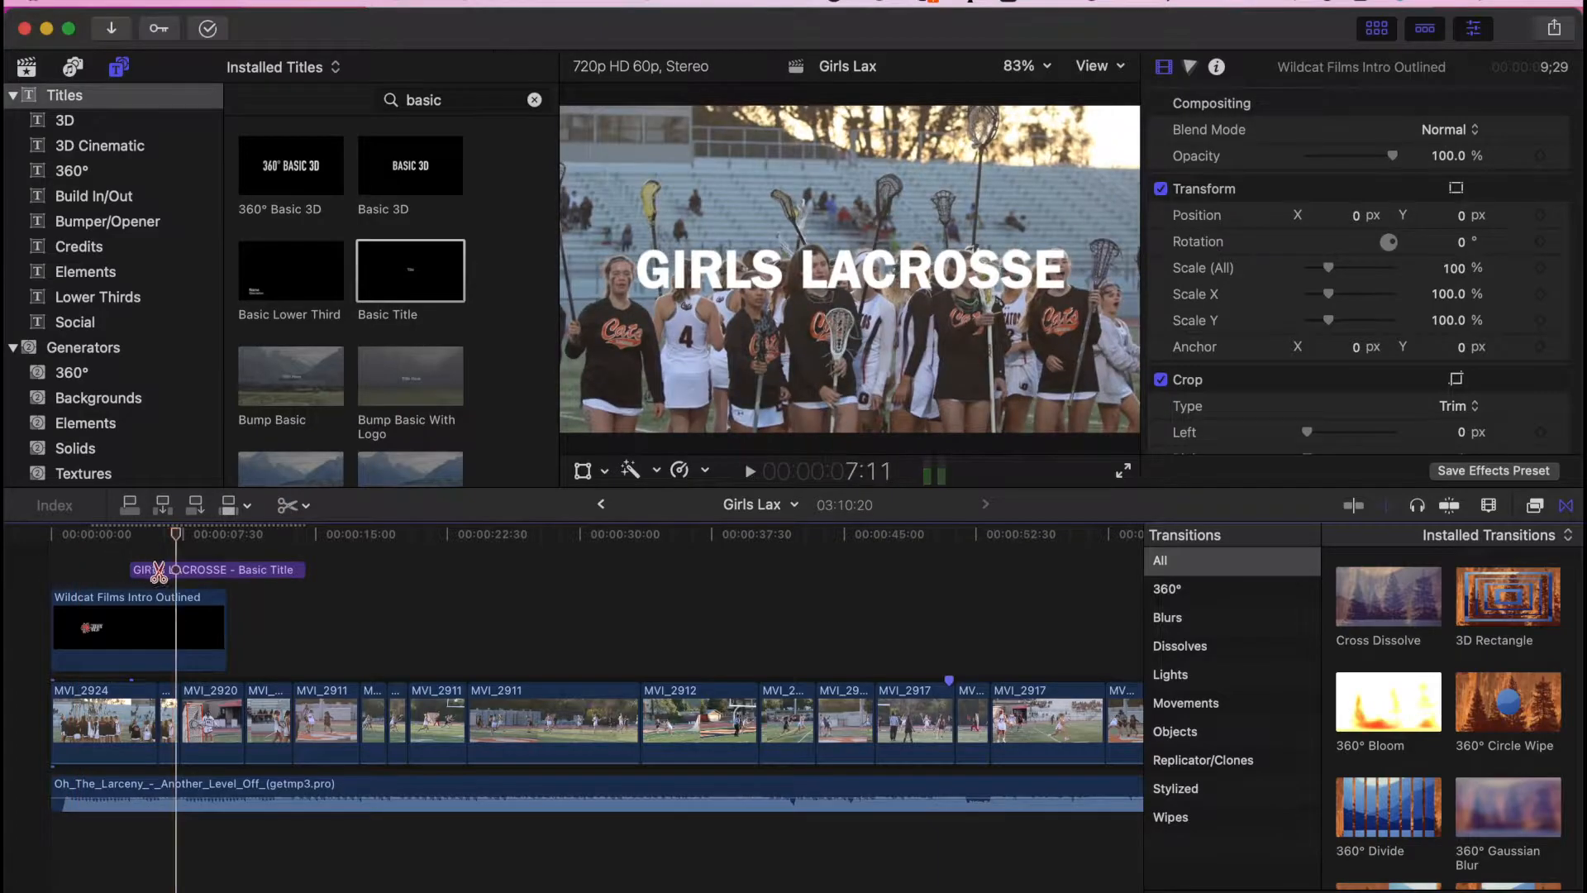
click(177, 569)
key(a)
click(201, 570)
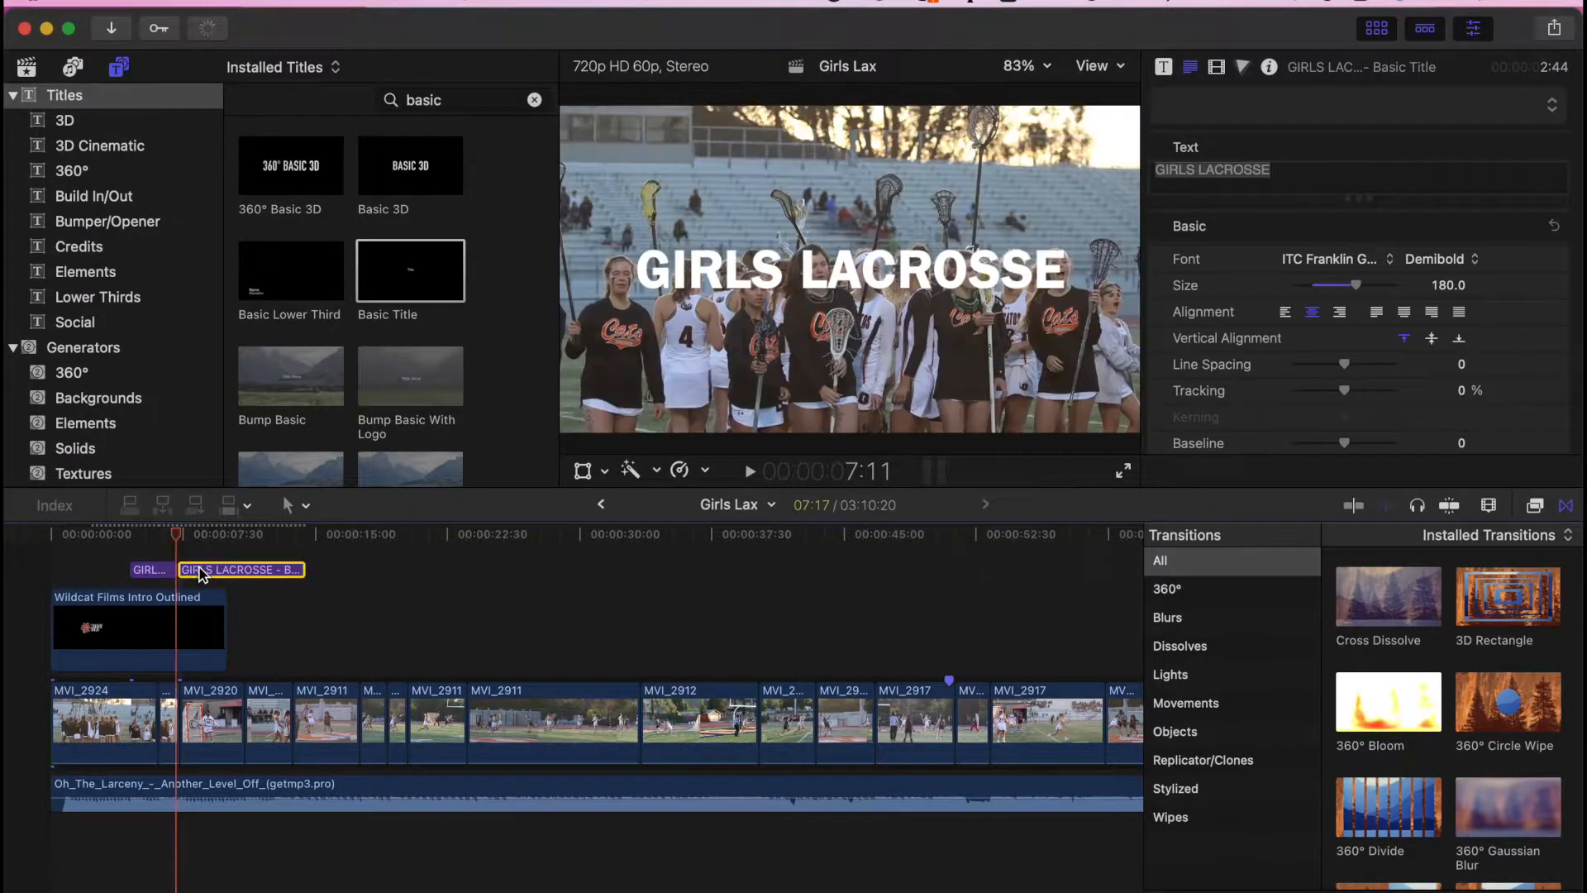
key(Delete)
key(b)
key(space)
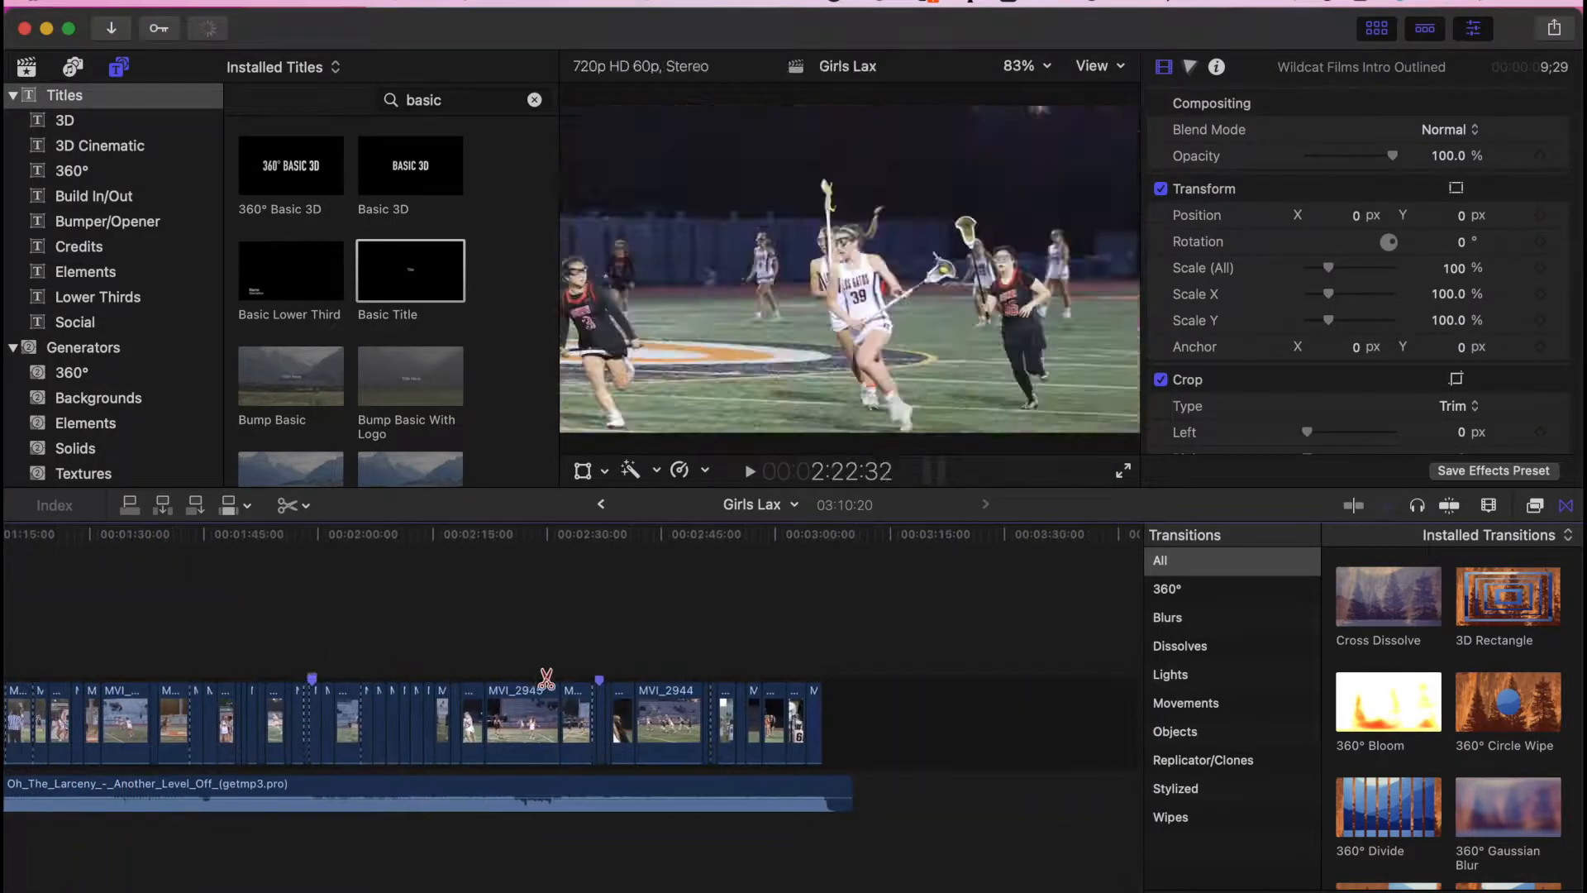
scroll(581, 726, left, 10)
- Paste a copy of the GIRLS LACROSSE title into the primary storyline at the end, deleting the trailing gap
key(a)
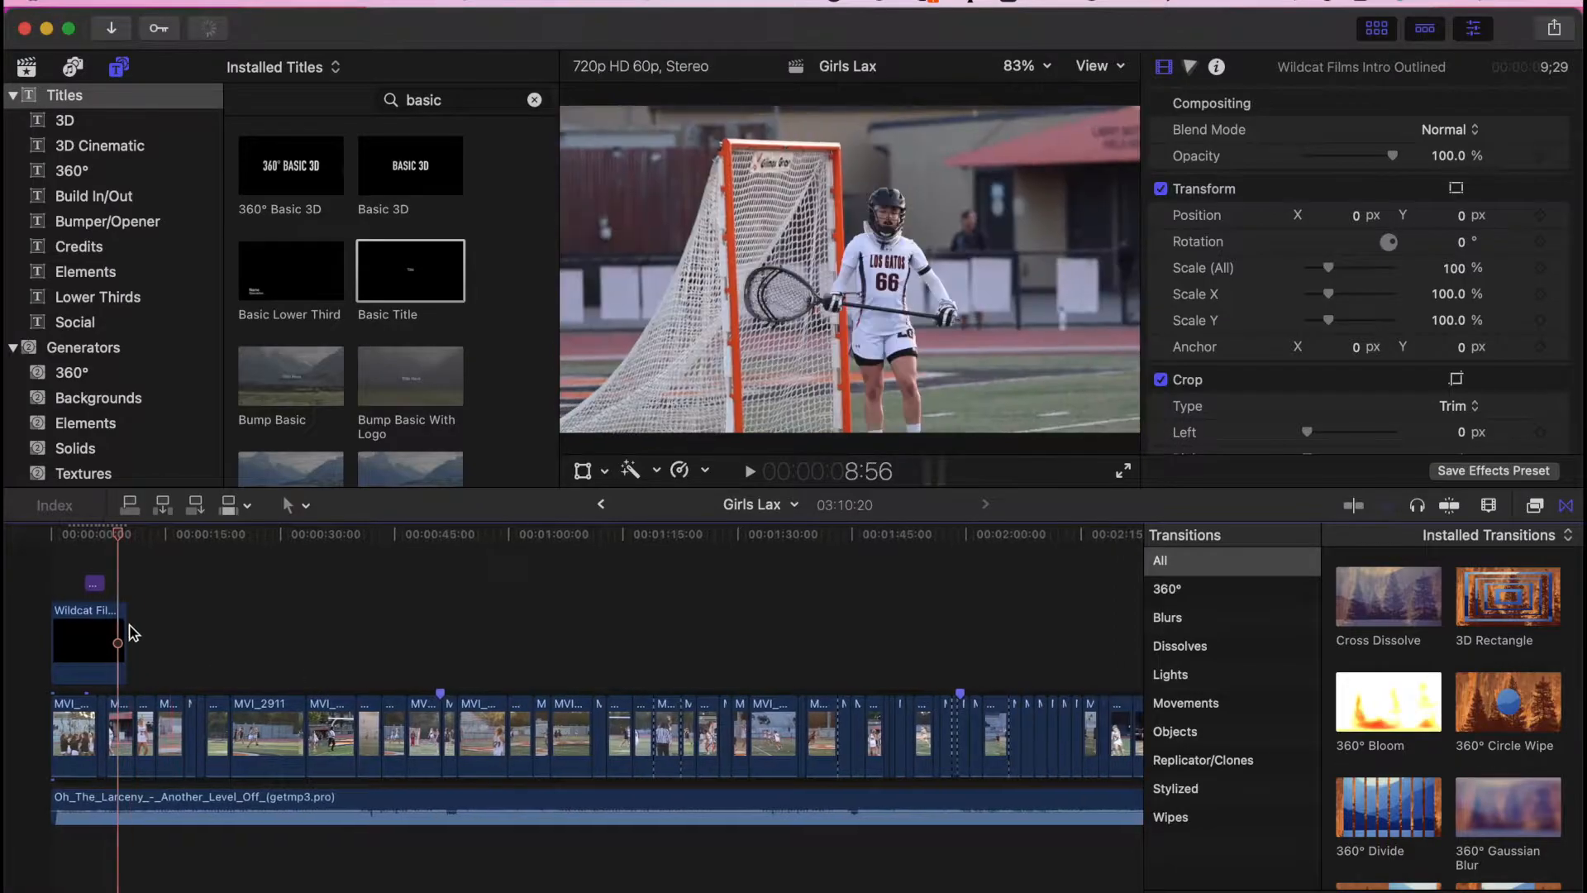
click(98, 588)
click(831, 542)
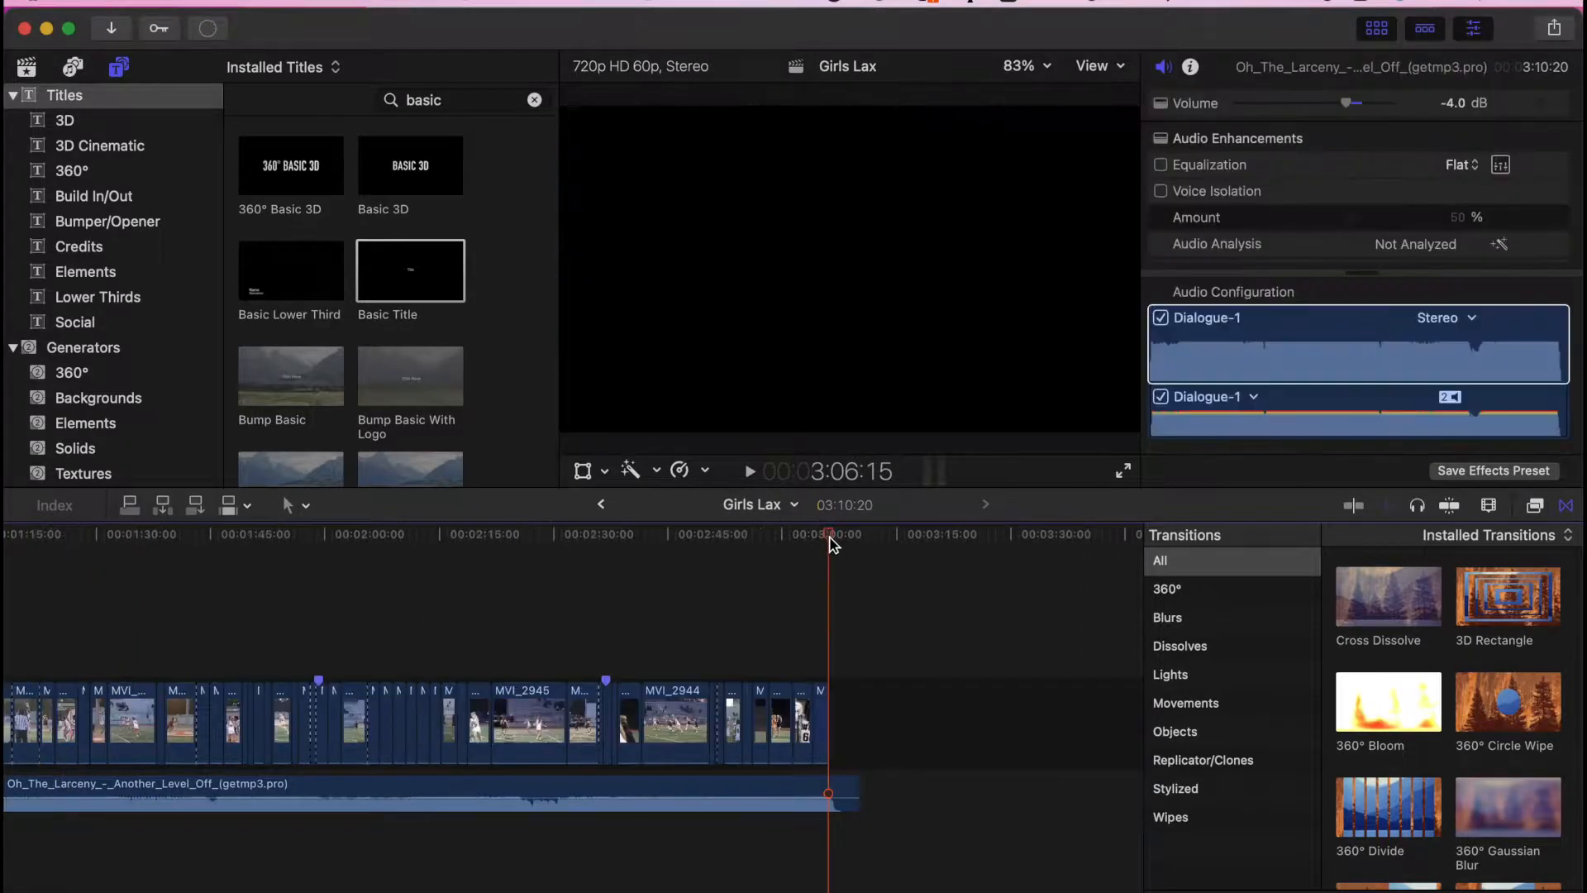
key(super+v)
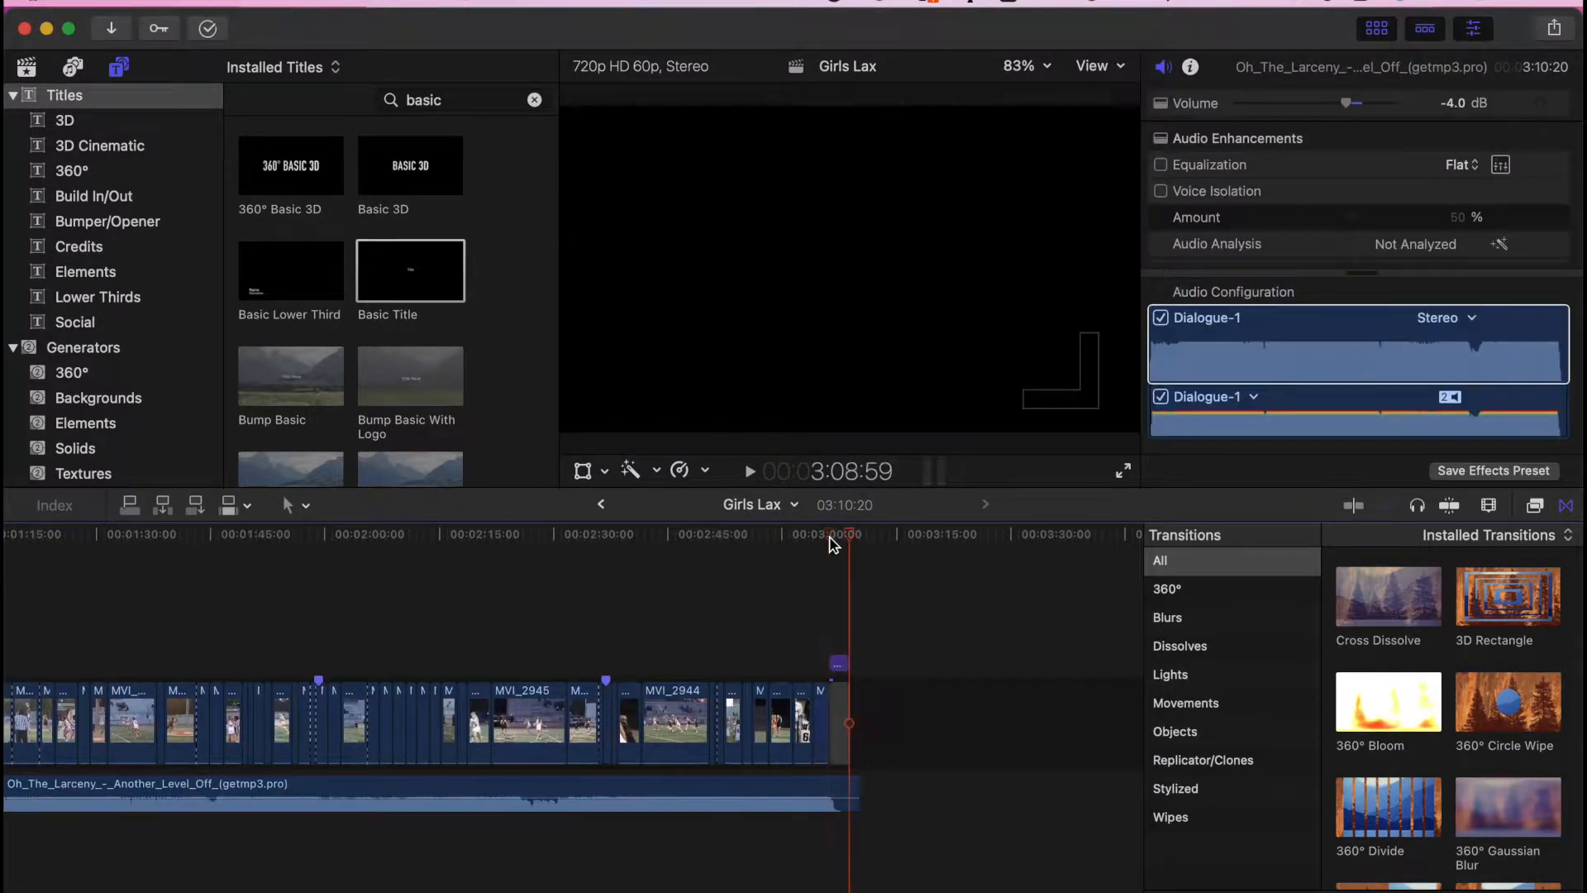
drag(840, 664, 833, 720)
click(860, 726)
key(Delete)
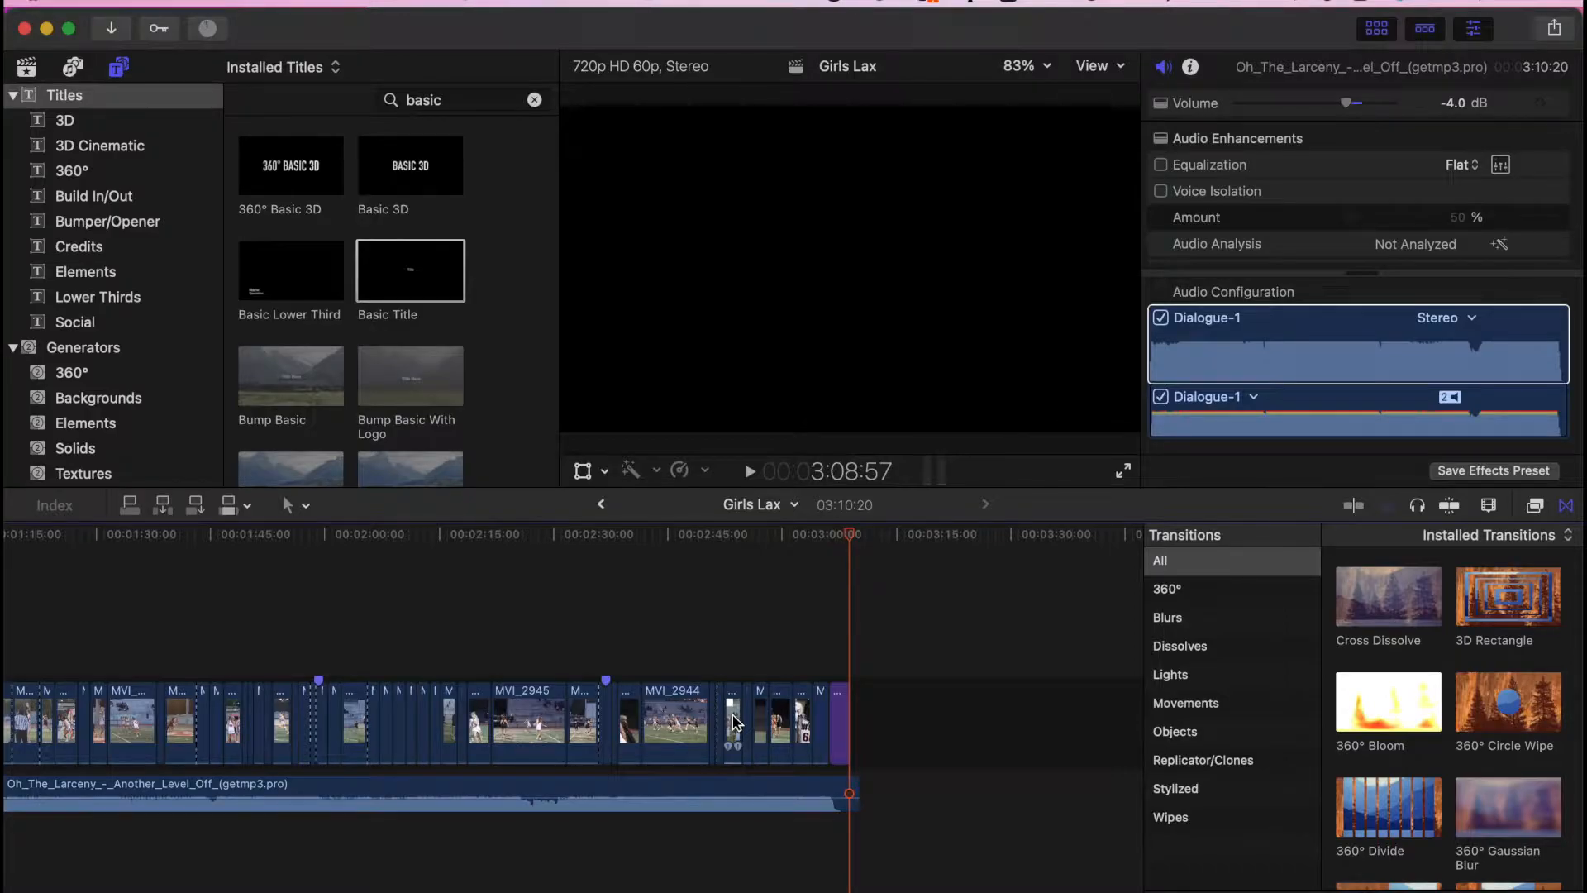
click(811, 661)
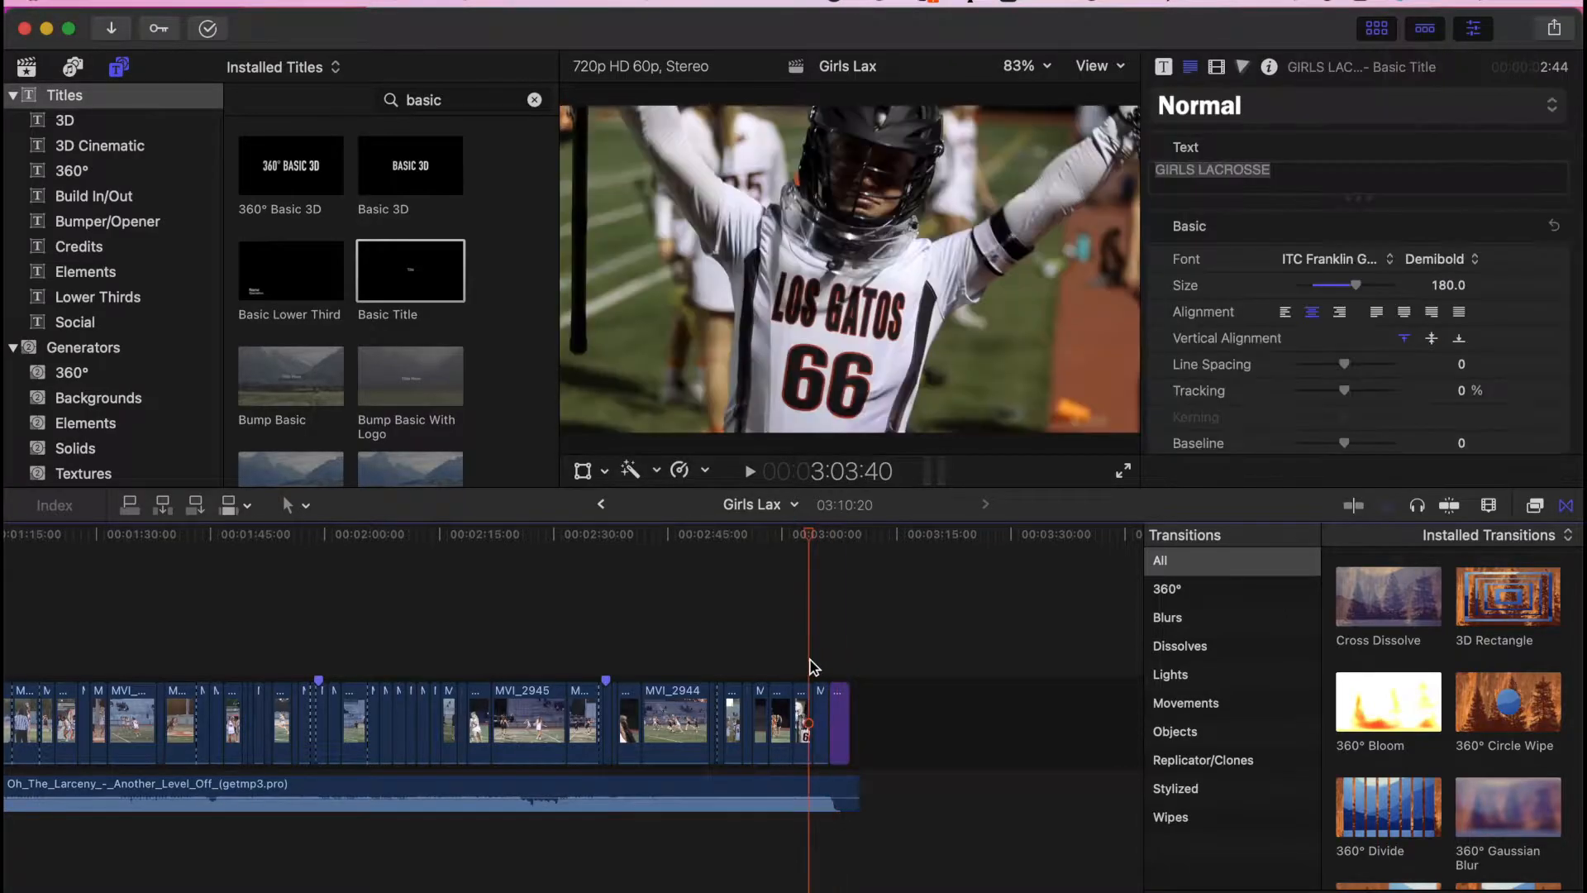
key(super+equal)
key(super+equal)
key(super+equal)
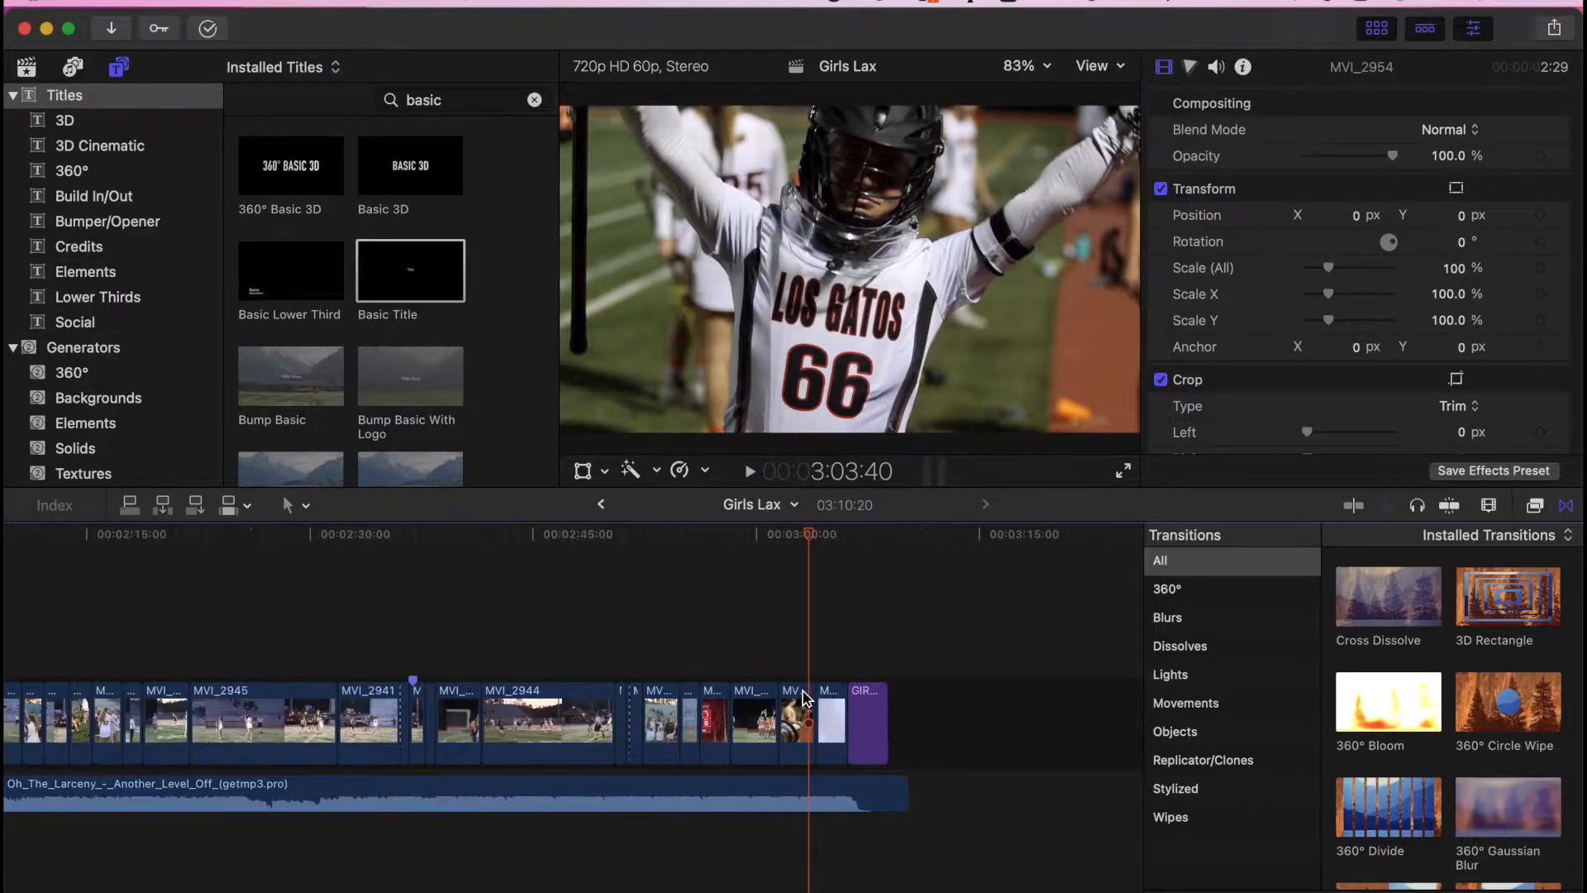
- Replace the end title's text with two credit lines, 'Filmed by' and 'Edited by' with the names
click(874, 638)
click(851, 676)
scroll(808, 665, right, 2)
click(808, 666)
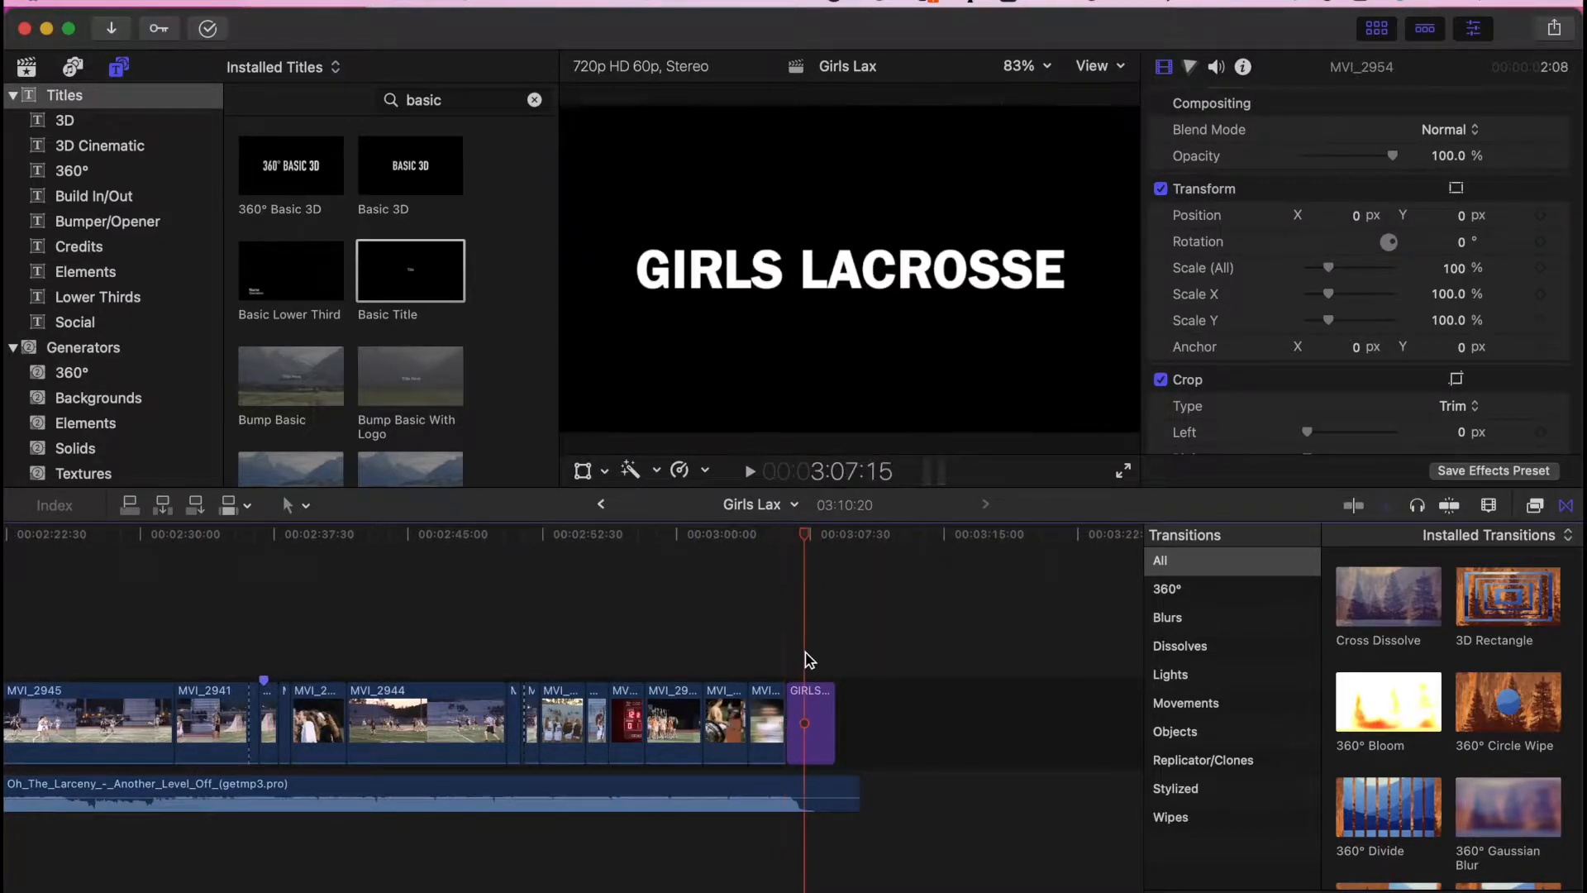
double_click(813, 716)
key(Return)
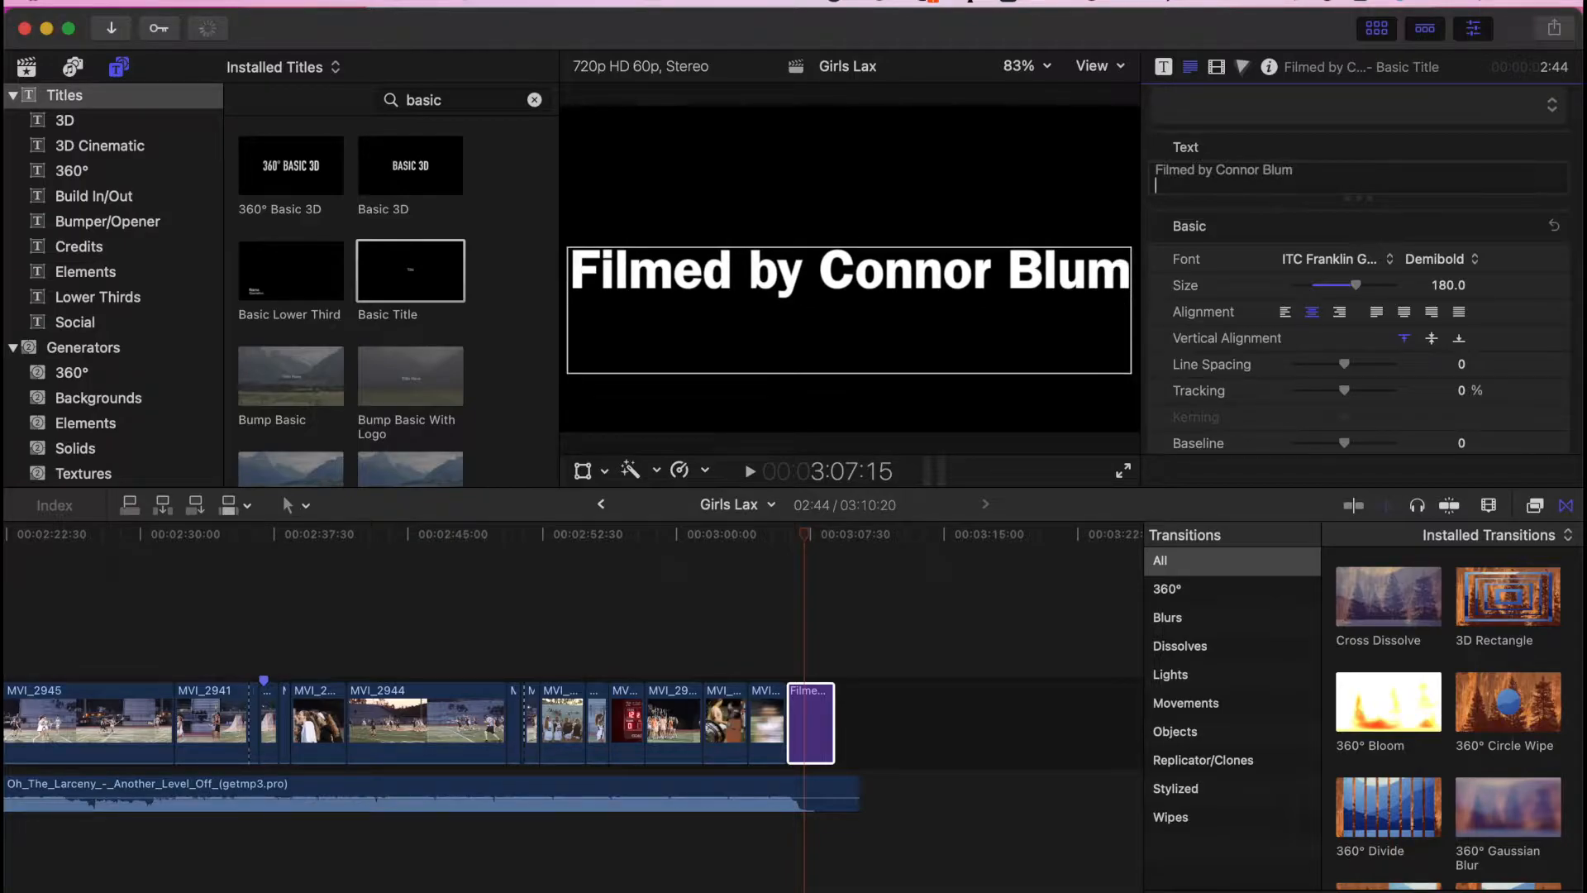
text(Pro)
key(BackSpace)
key(BackSpace)
key(BackSpace)
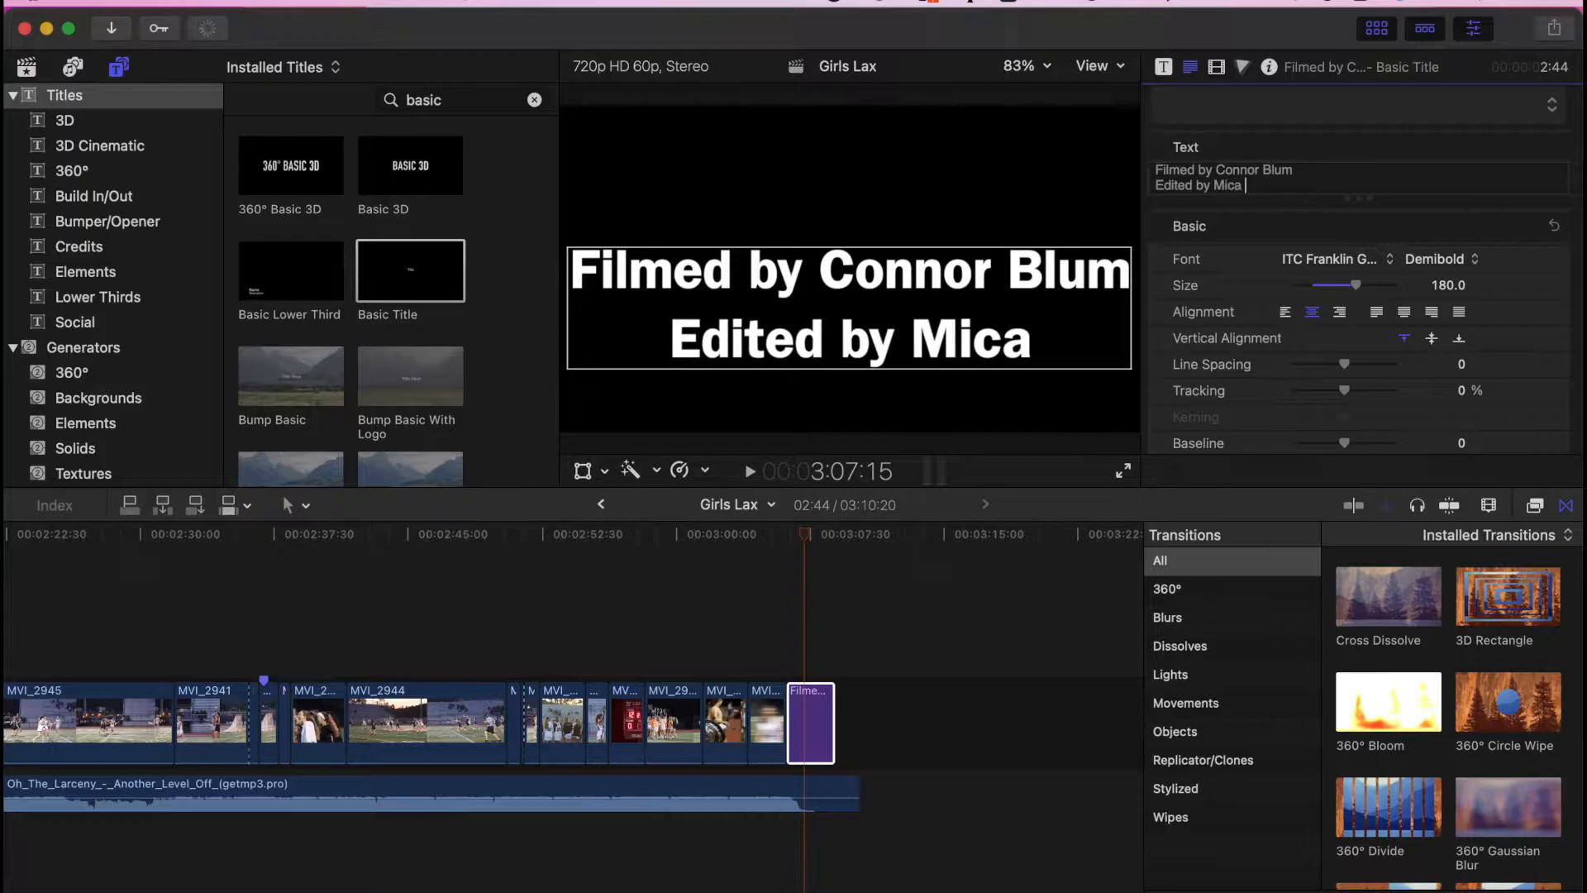
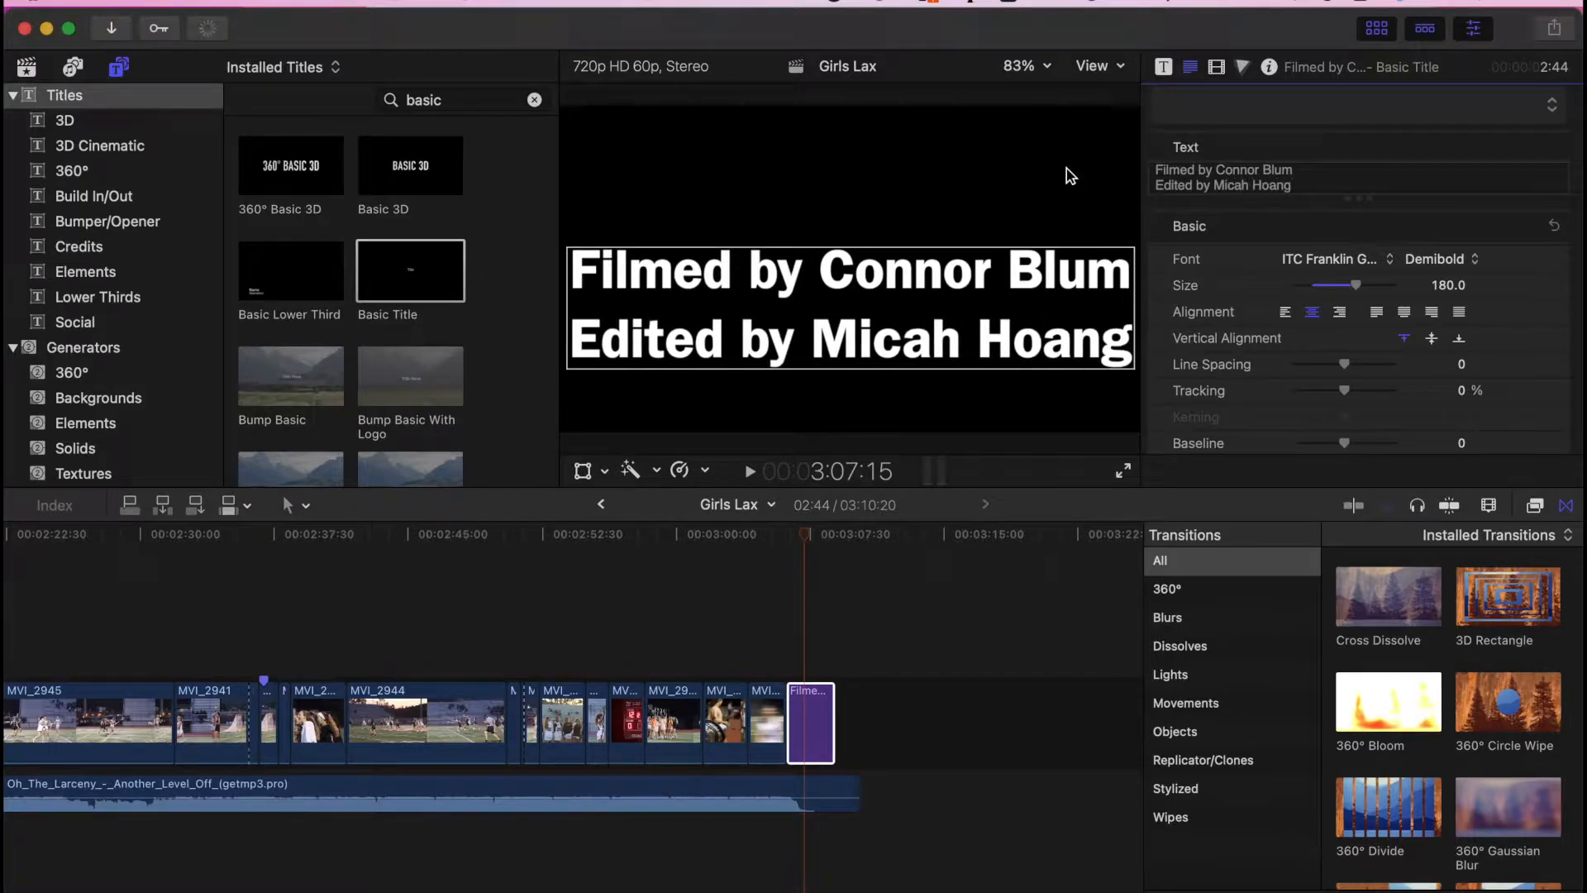
- Set the credits to size 53, centre them, and fade them out with a Cross Dissolve
key(super+a)
drag(1362, 291, 1316, 291)
drag(912, 282, 910, 264)
drag(1388, 597, 814, 715)
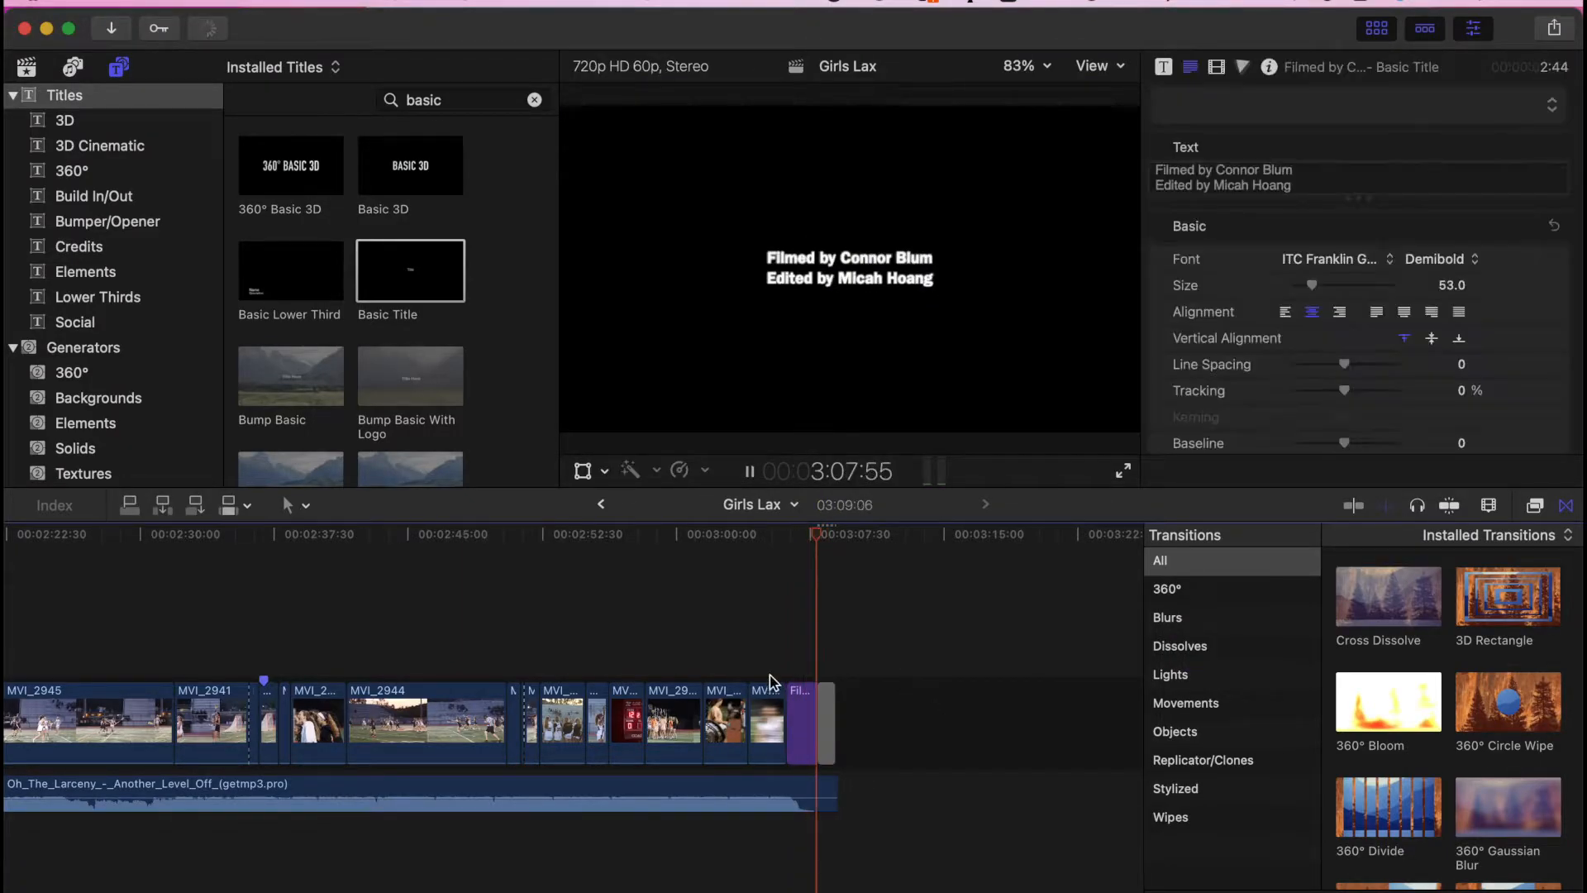
click(743, 660)
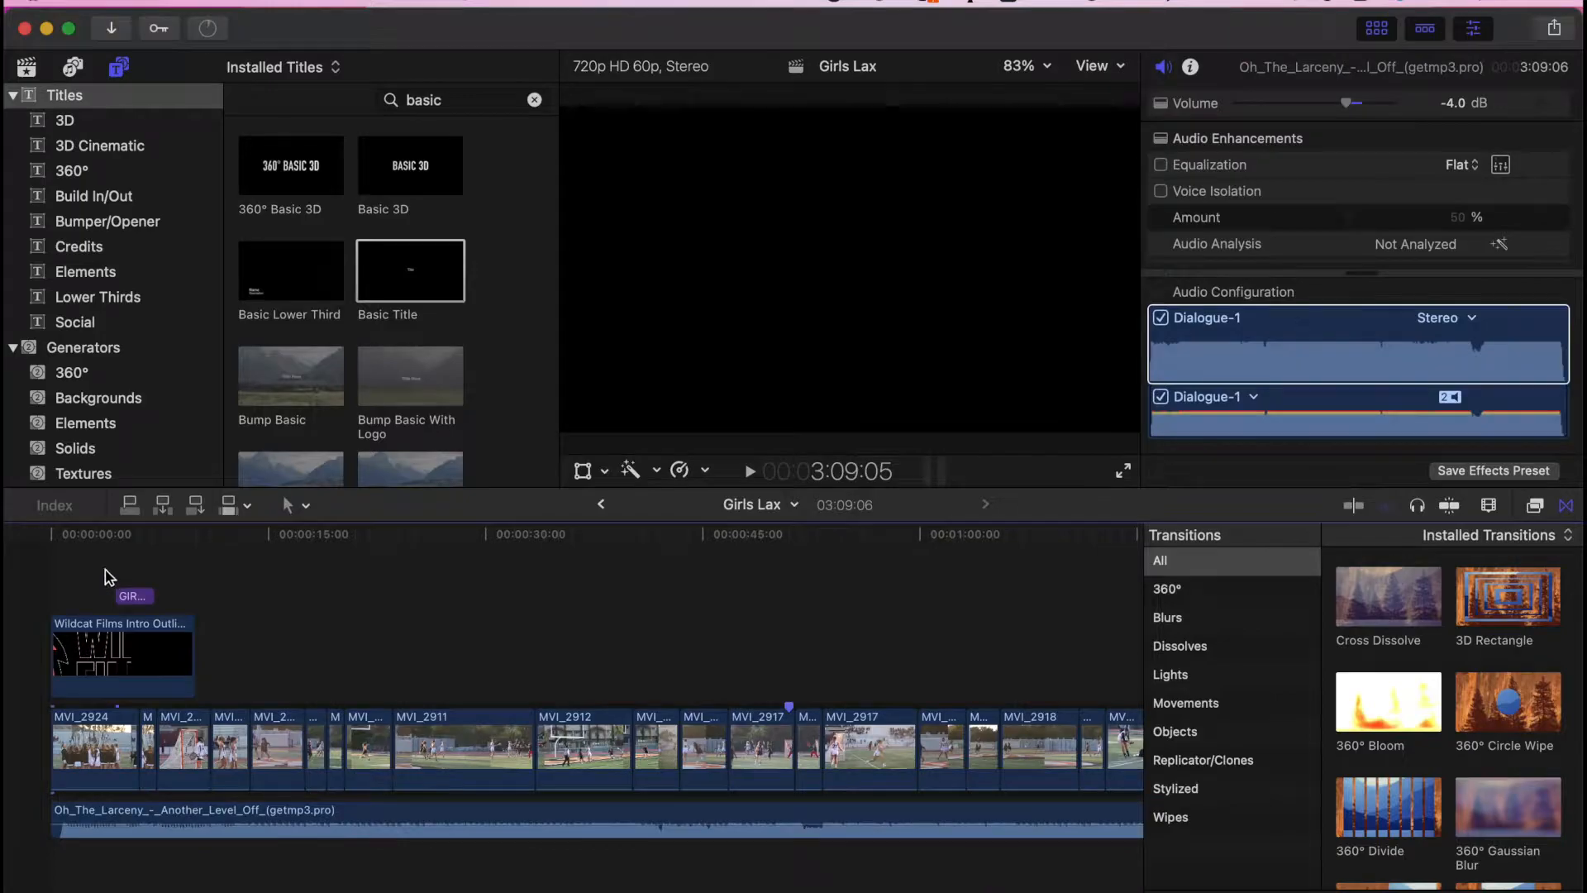
- Select the two opening MVI_2924 clips and make them one compound clip named Girls Lax Clip 2
click(101, 567)
click(105, 569)
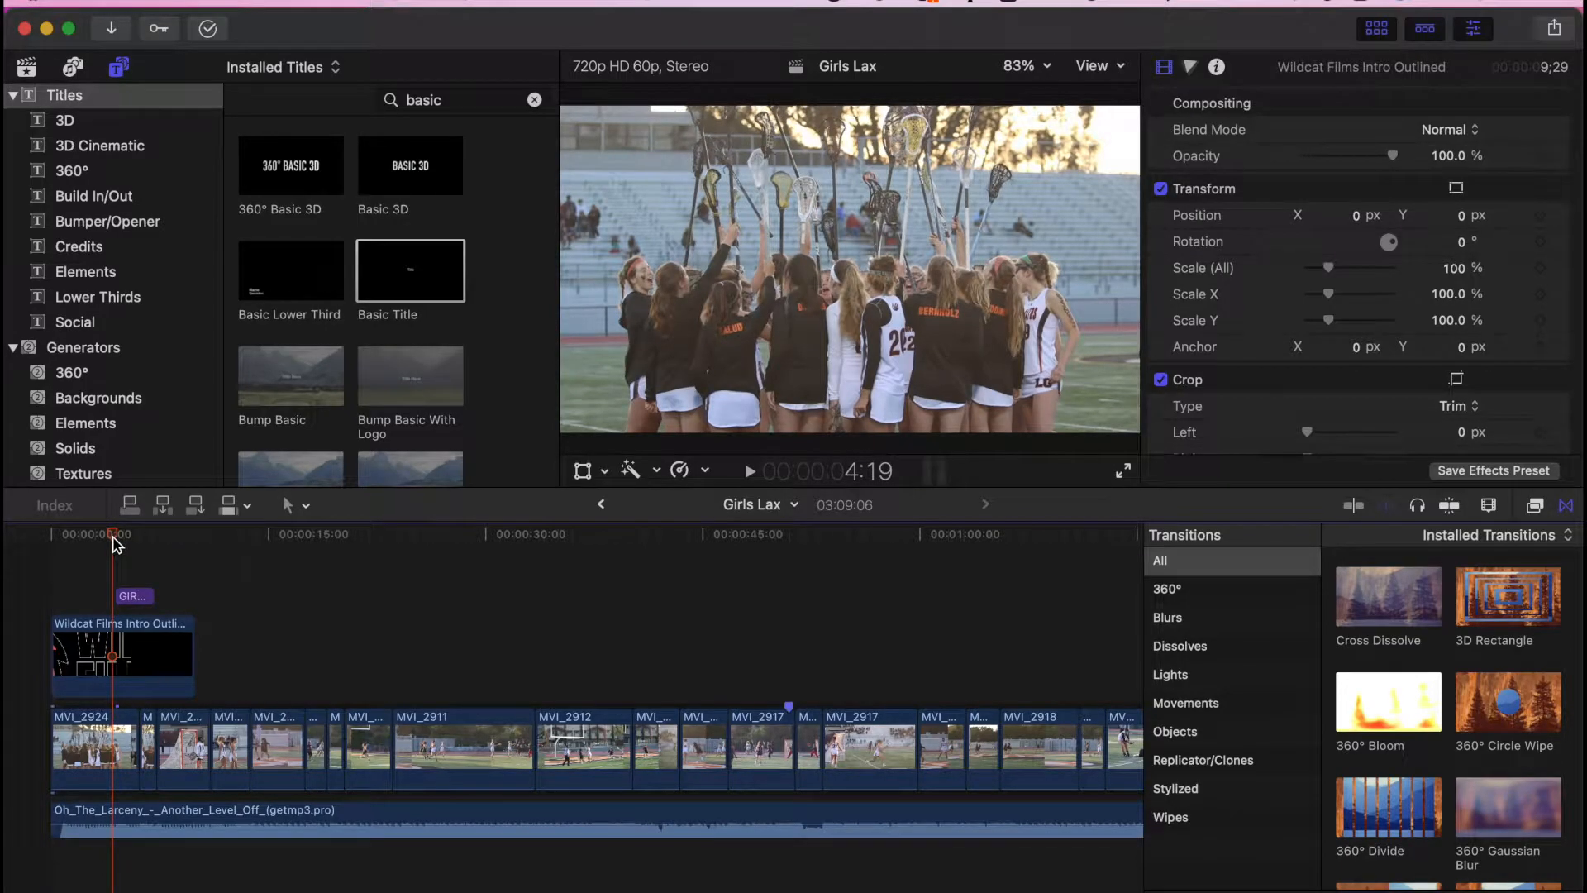
mouse_move(112, 543)
mouse_down()
mouse_move(480, 545)
mouse_move(70, 542)
mouse_move(199, 545)
mouse_move(111, 542)
mouse_up()
click(116, 768)
key(super+equal)
key(super+equal)
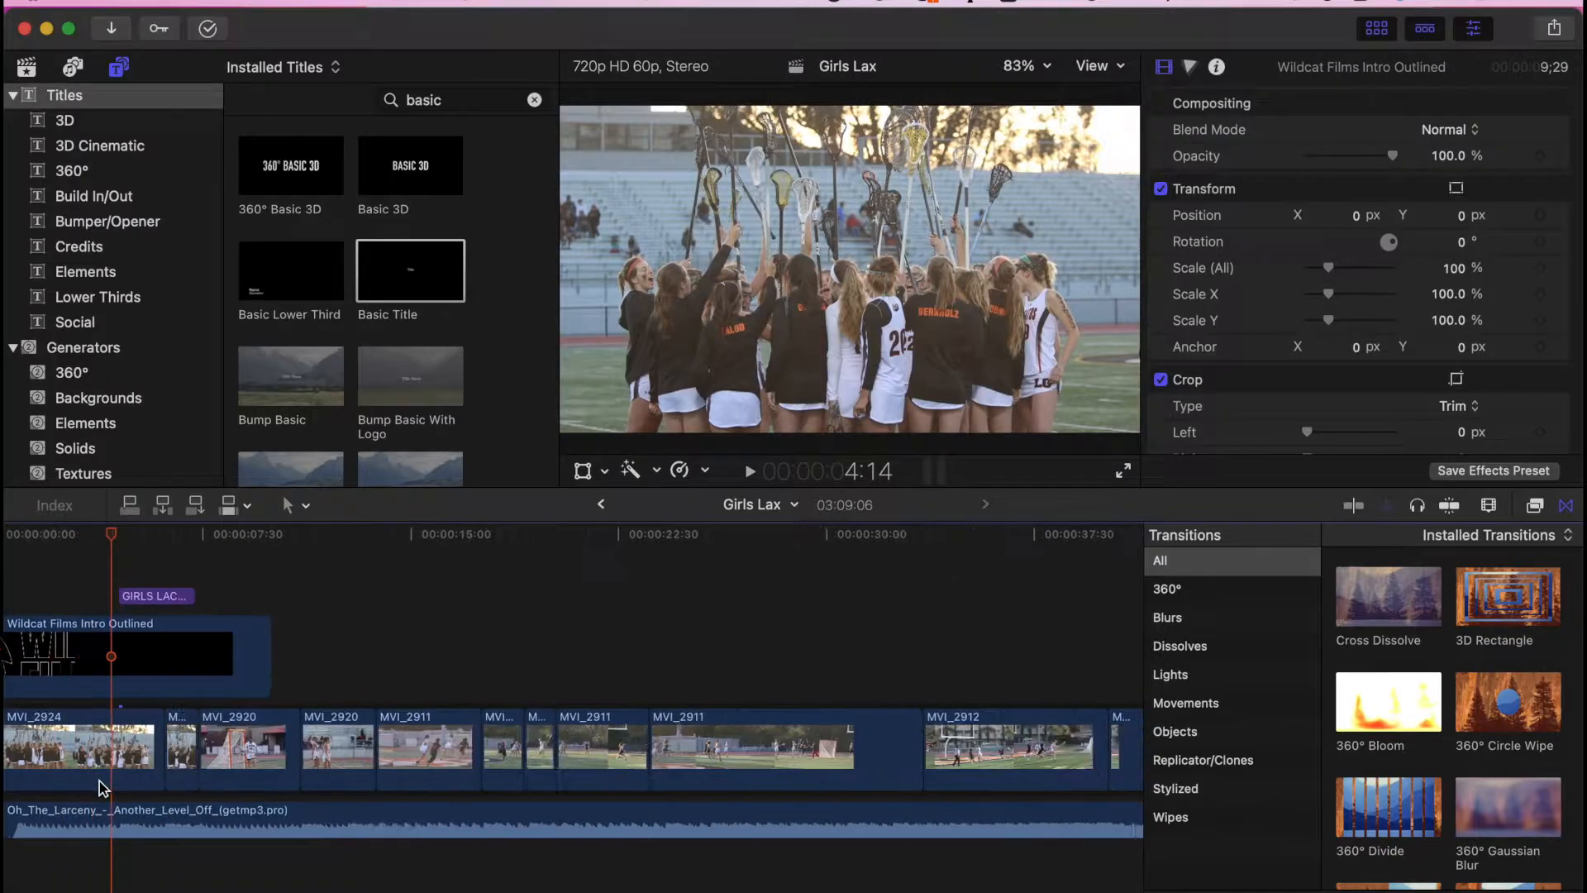
super+click(244, 754)
key(alt+g)
click(1084, 511)
- Add a Color Wheels correction to Girls Lax Clip 2 and adjust its global brightness
scroll(453, 725, left, 5)
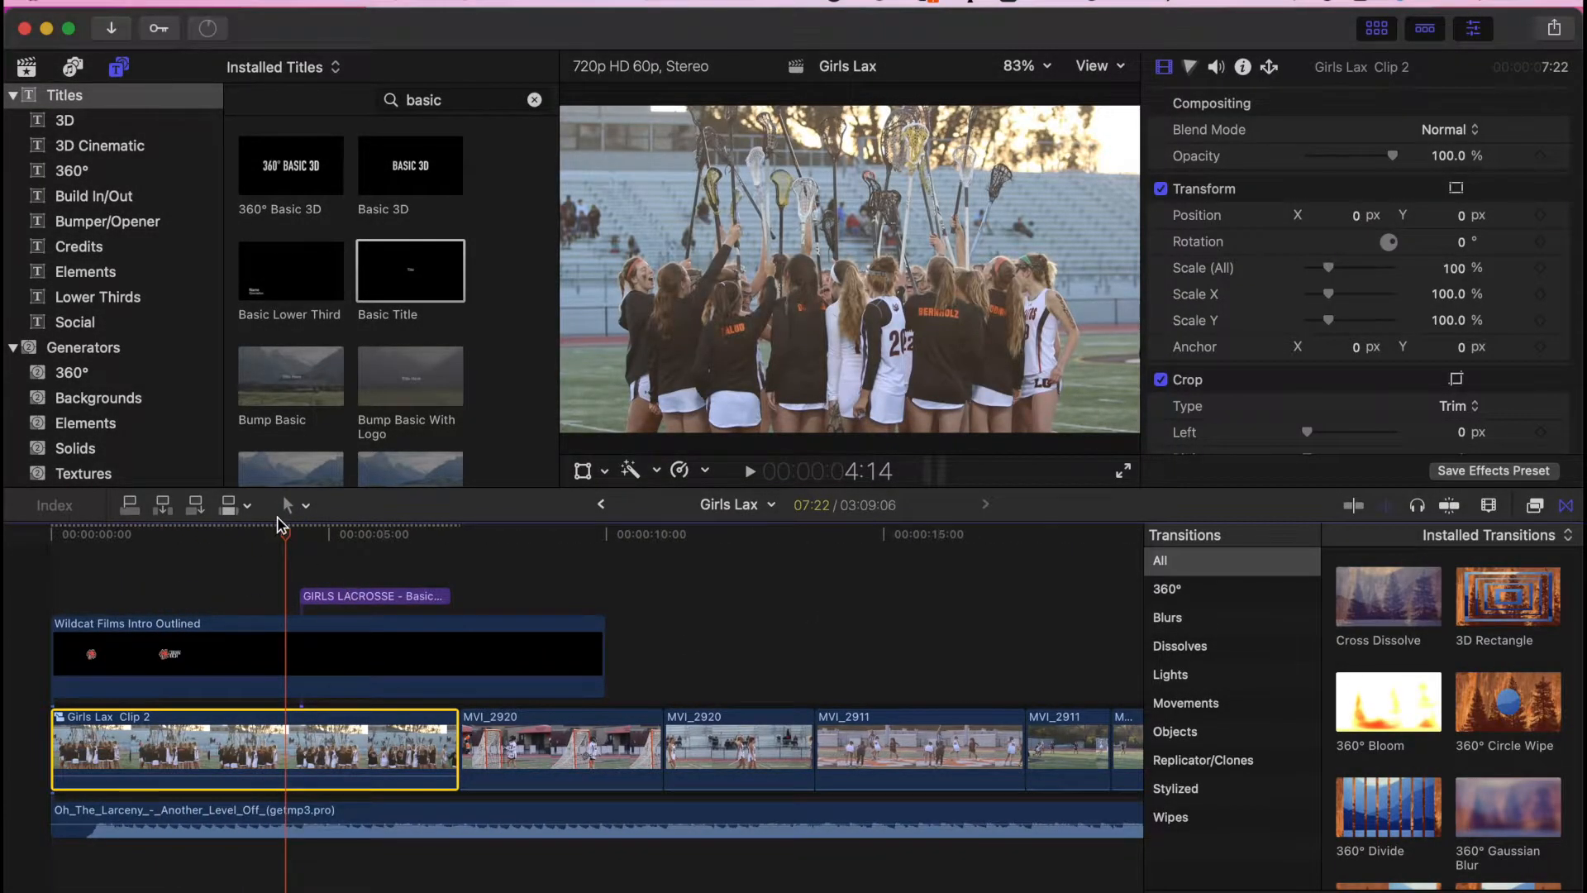
key(super+6)
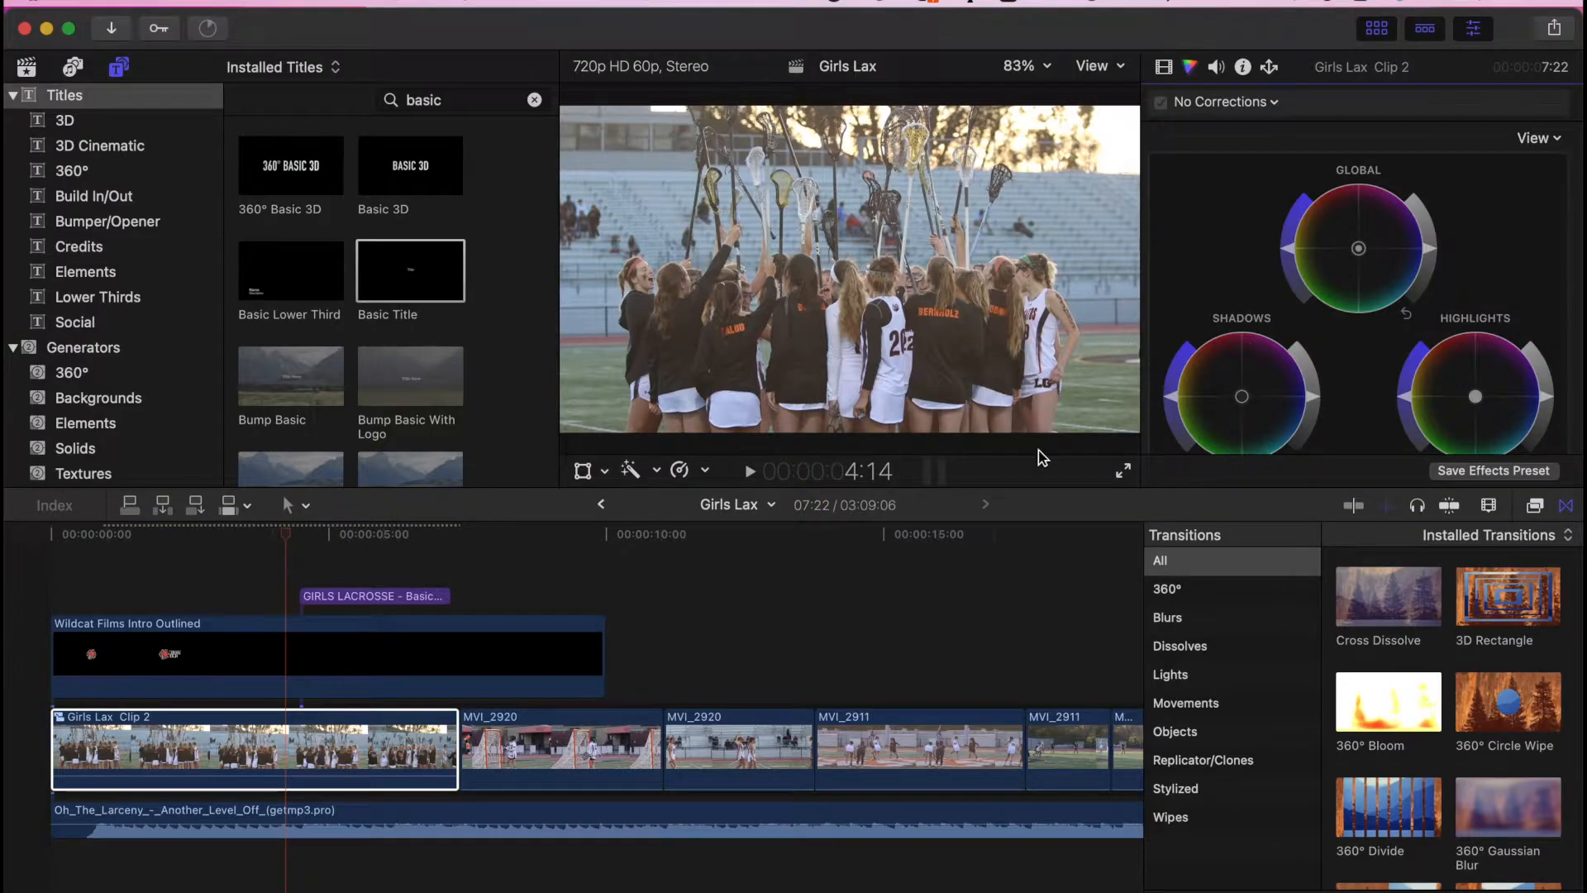
click(330, 754)
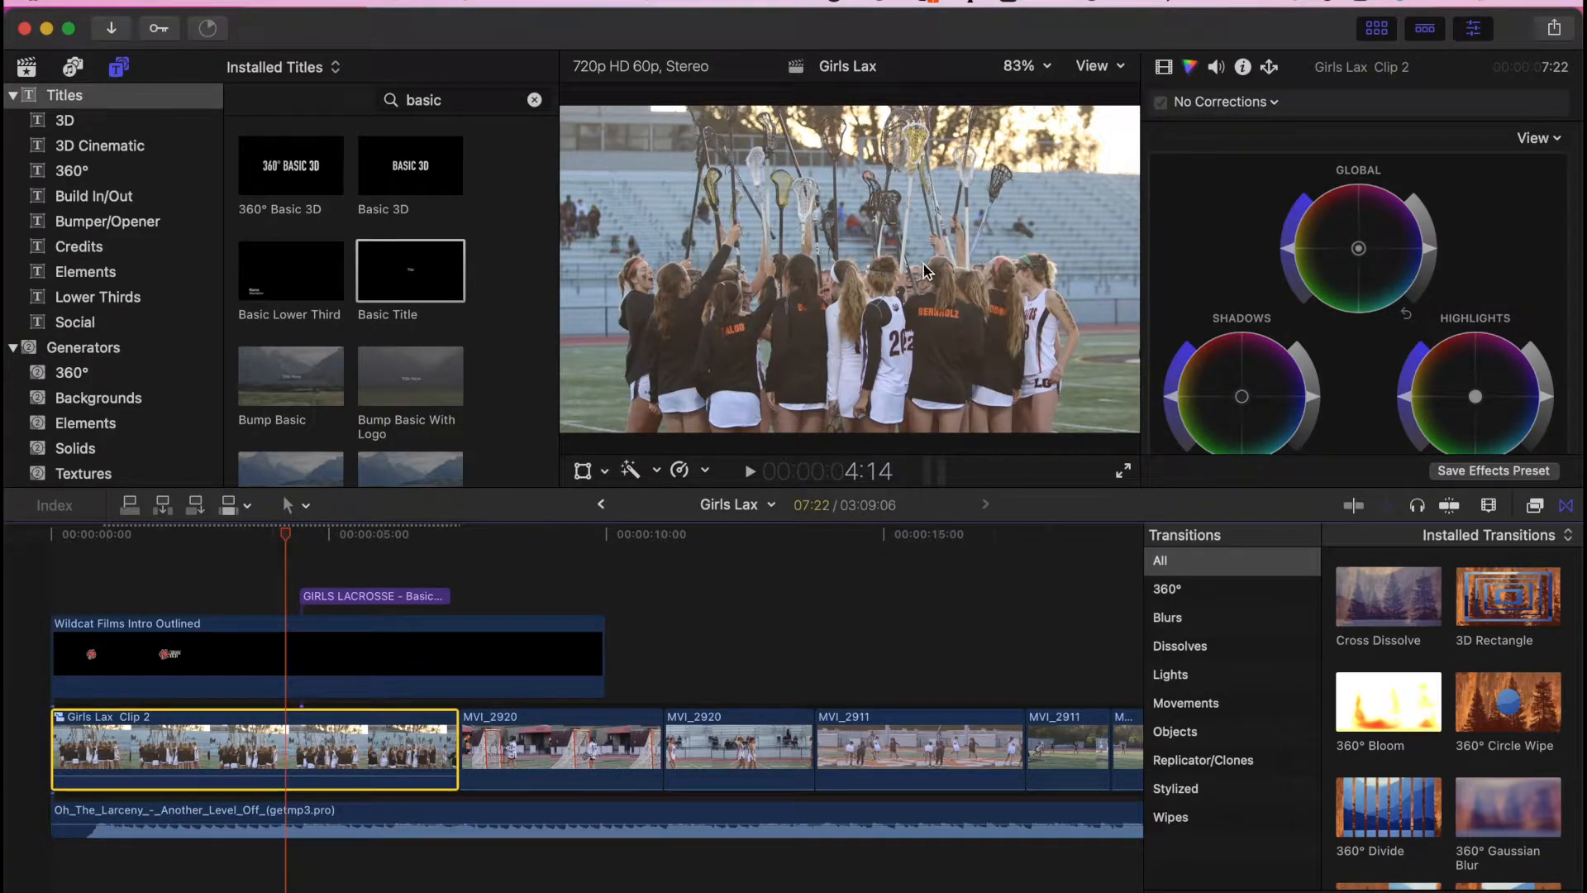
drag(1434, 253, 1436, 257)
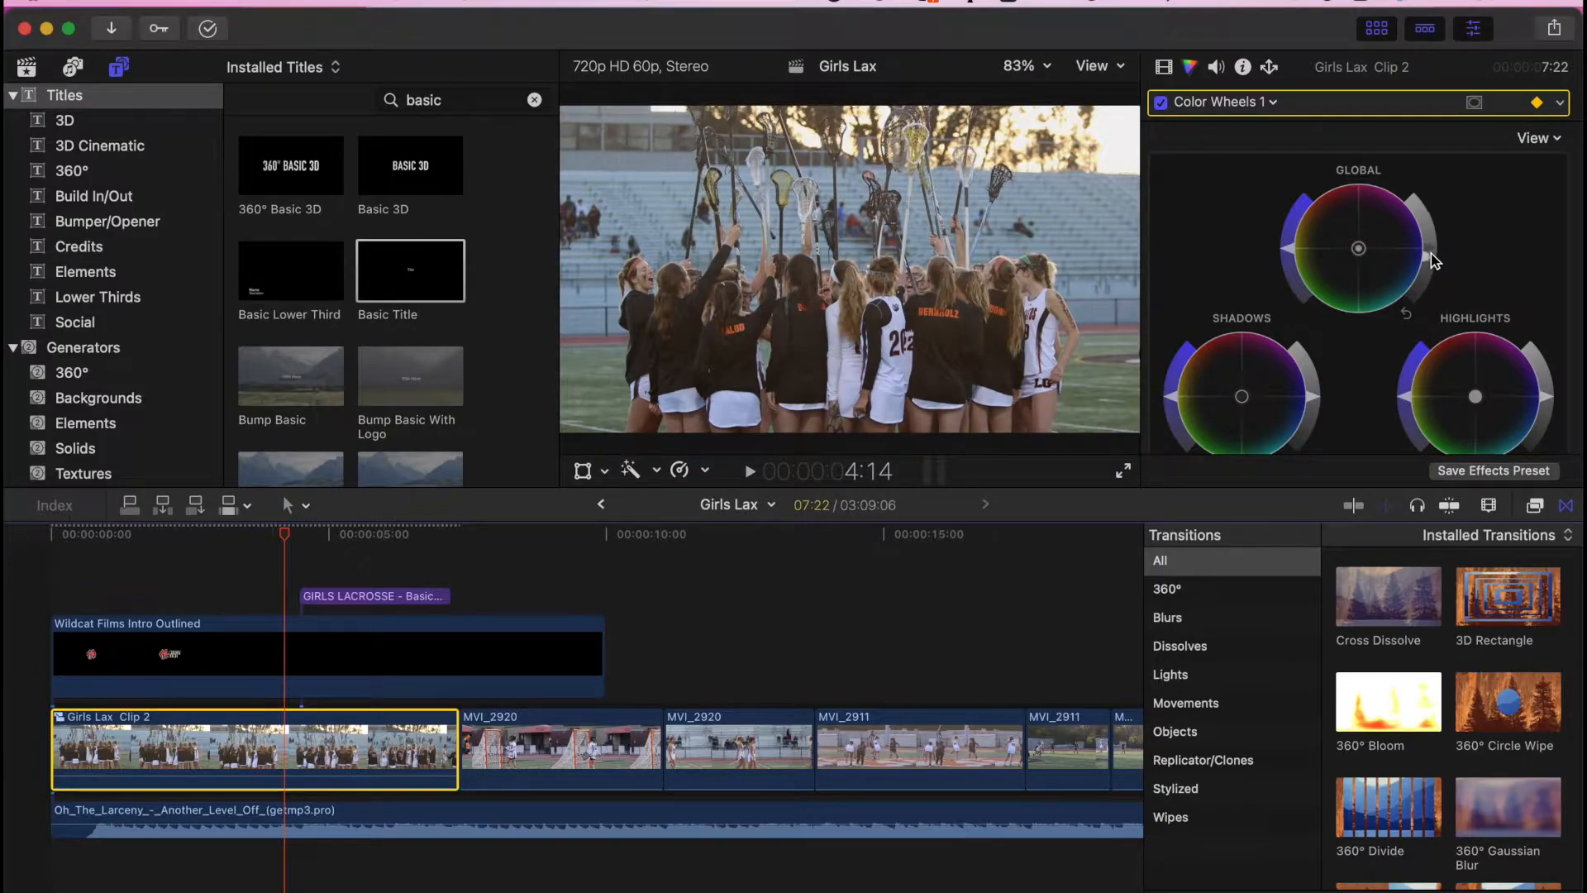
drag(1431, 257, 1431, 260)
- Lift the shadows, darken the highlights, and adjust the midtones brightness of Girls Lax Clip 2
drag(1315, 376, 1316, 382)
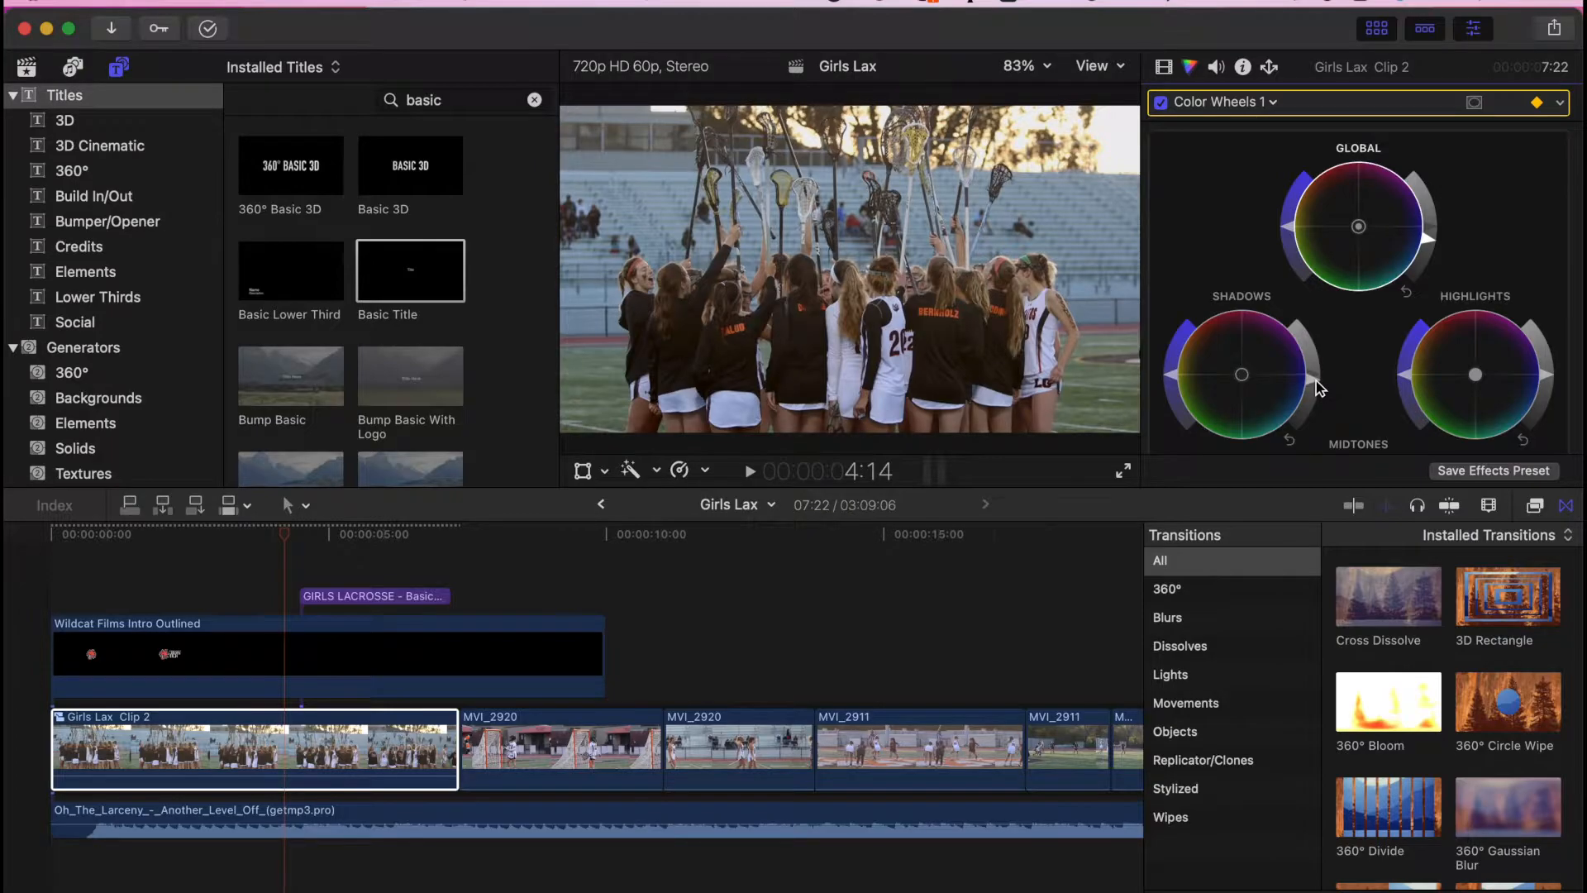
drag(1318, 389, 1316, 379)
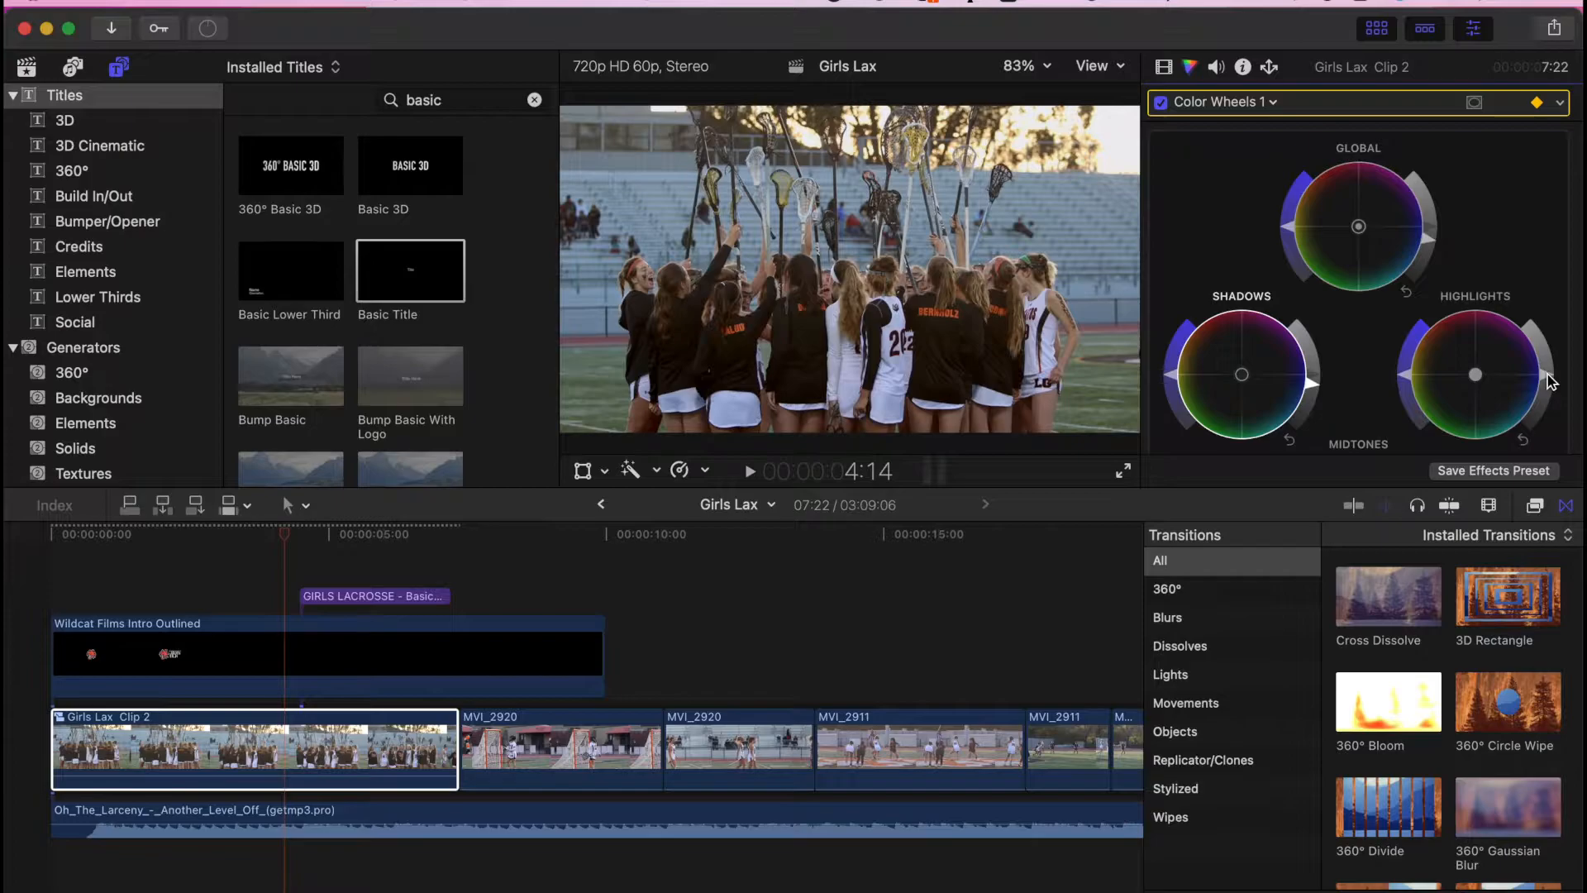
drag(1550, 384, 1550, 387)
scroll(1488, 372, down, 4)
drag(1432, 349, 1437, 363)
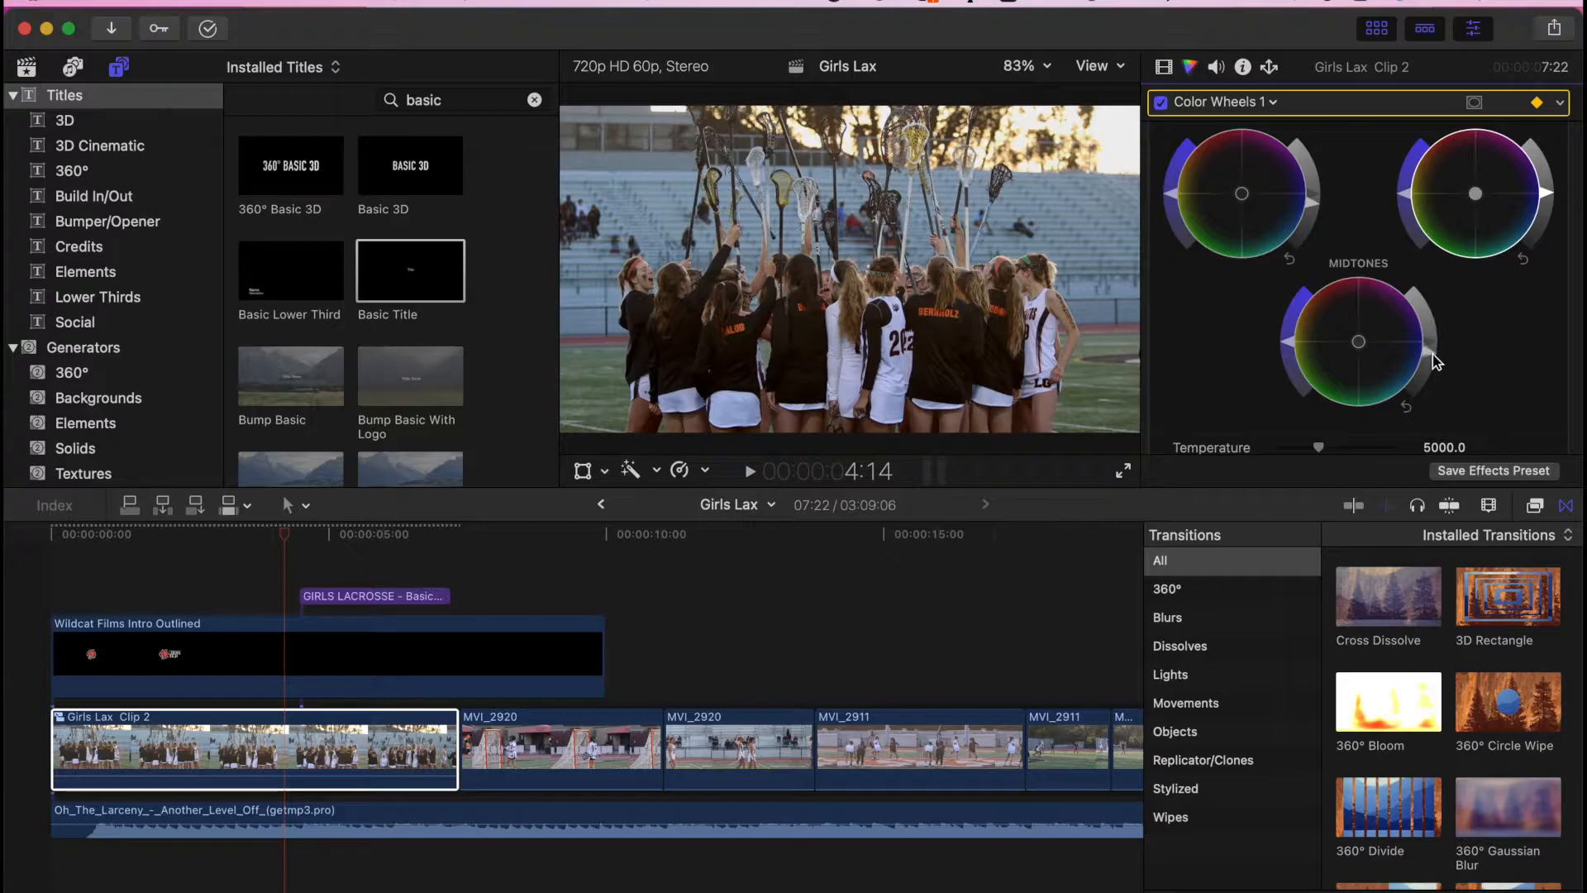
scroll(1331, 248, up, 3)
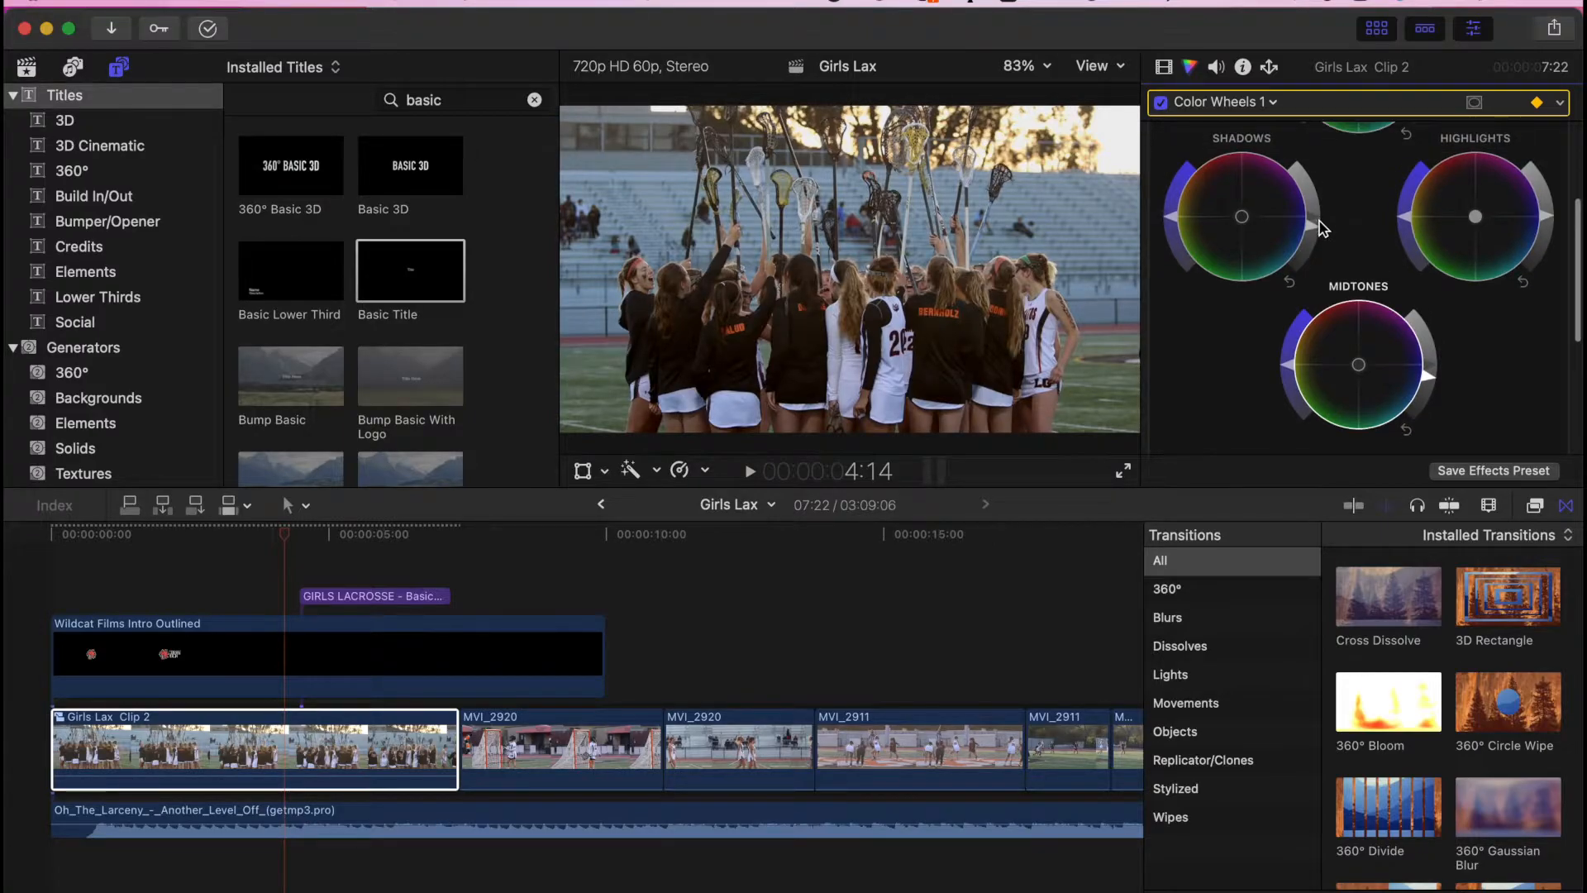
scroll(1323, 229, up, 2)
click(896, 744)
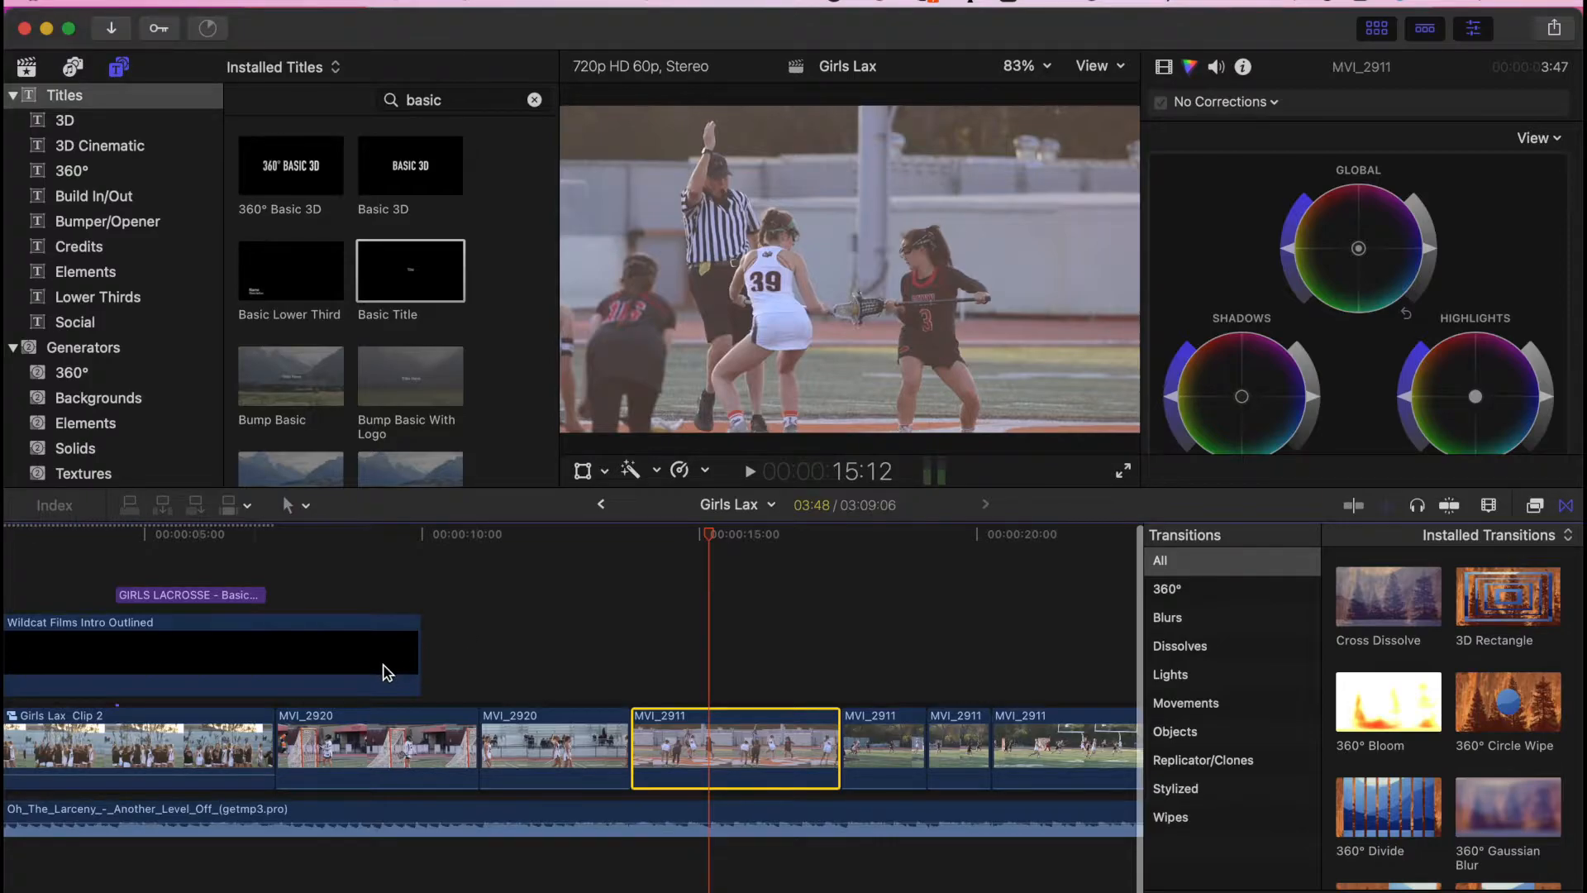
- Add Color Wheels to the first MVI_2911 clip, lowering global brightness and darkening the shadows
drag(1433, 250, 1432, 254)
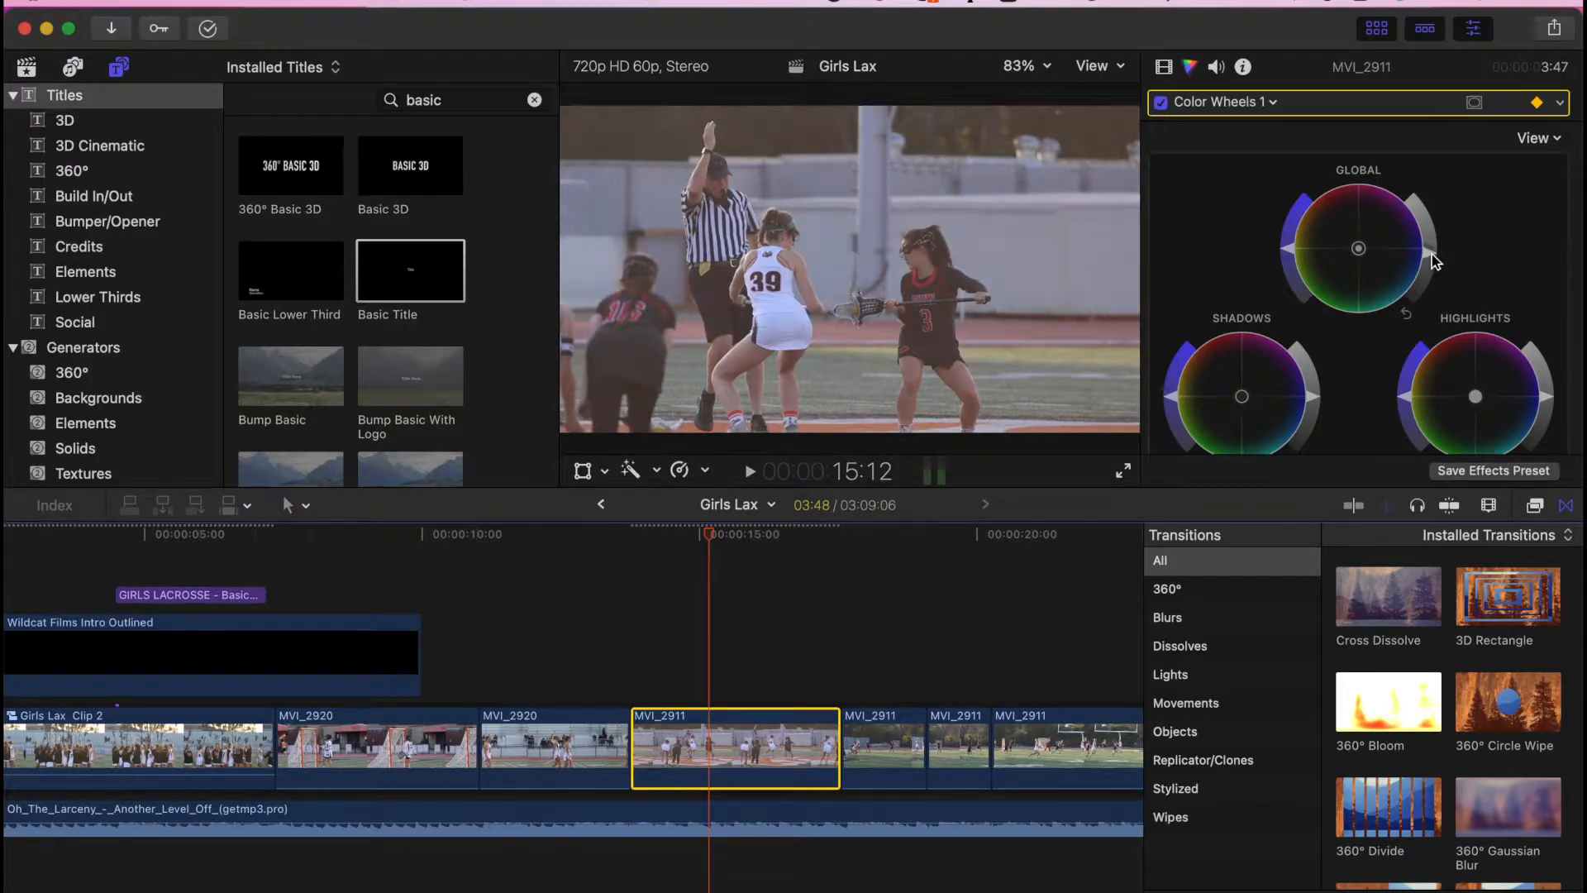
click(1432, 257)
drag(1319, 404, 1304, 430)
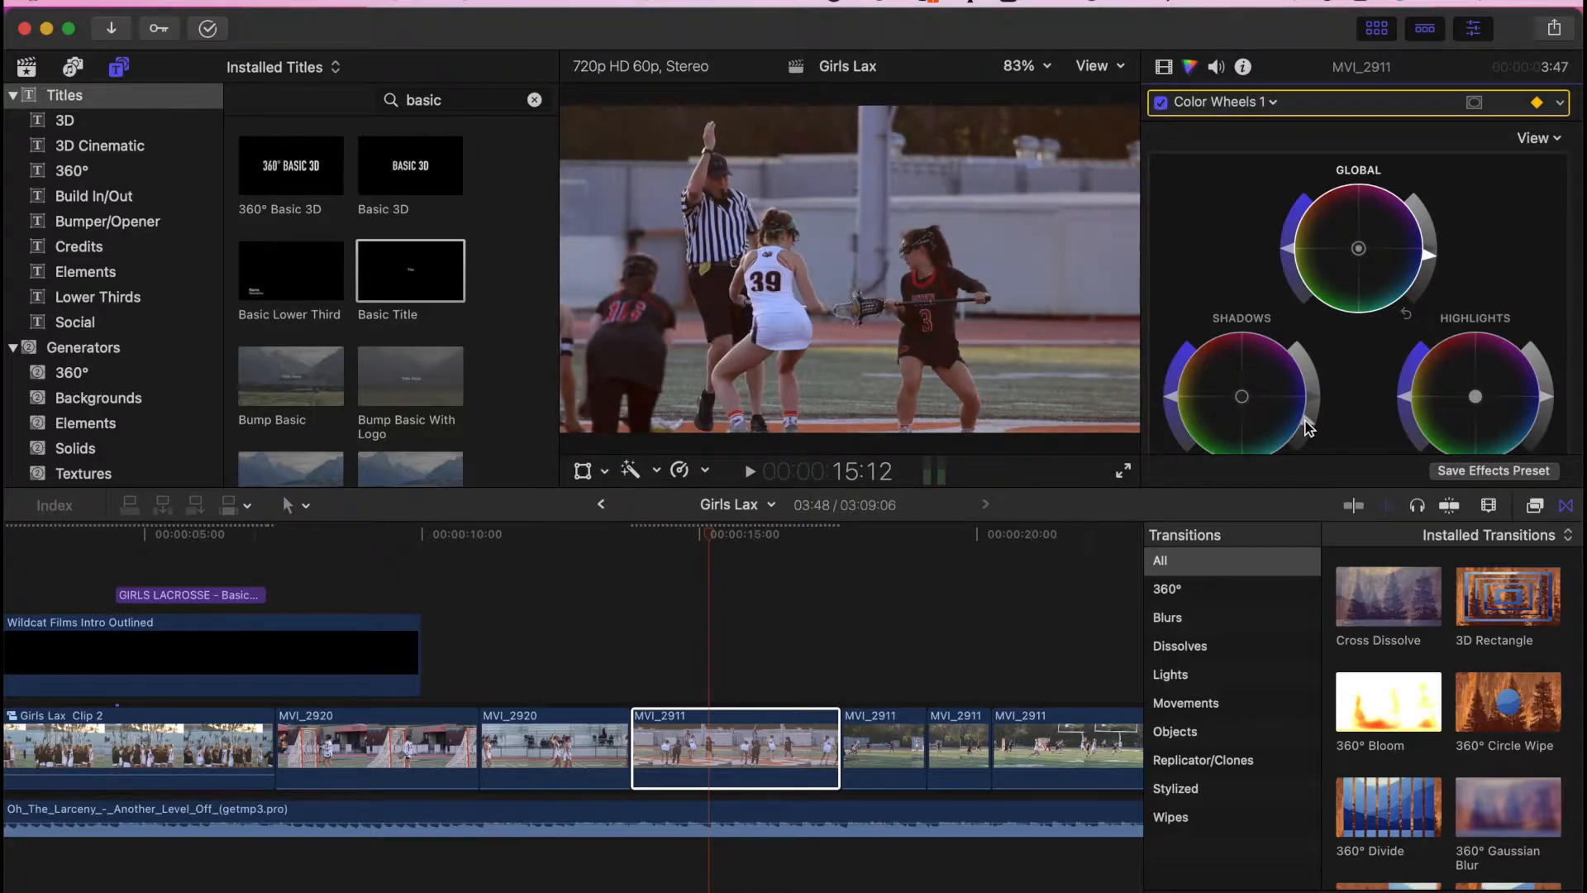
click(1549, 403)
scroll(1430, 366, down, 4)
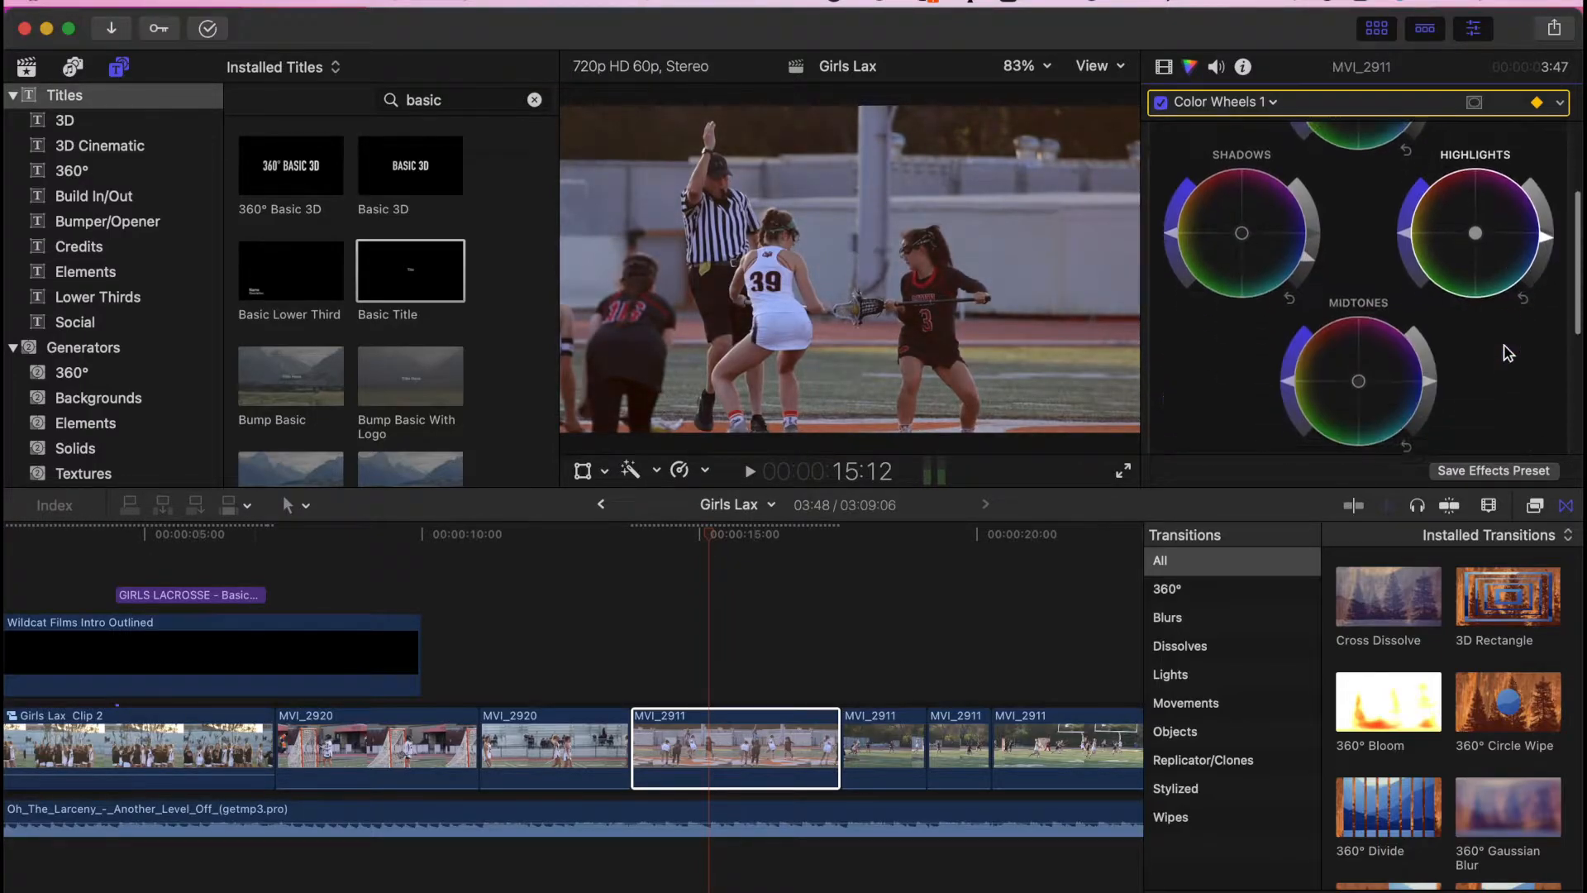
click(1432, 374)
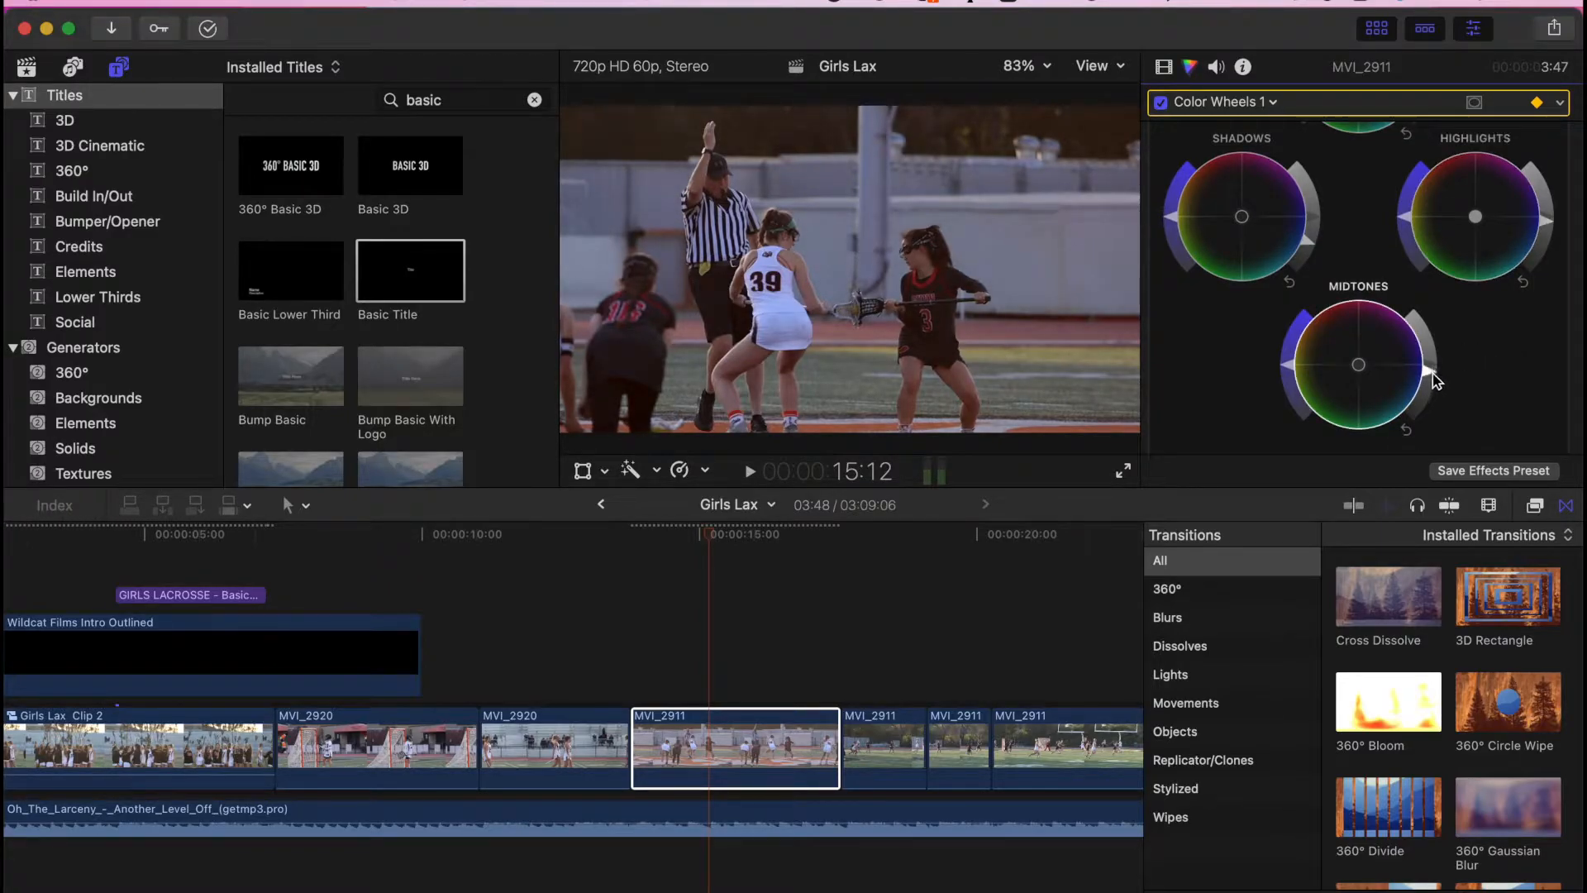
scroll(1424, 256, up, 3)
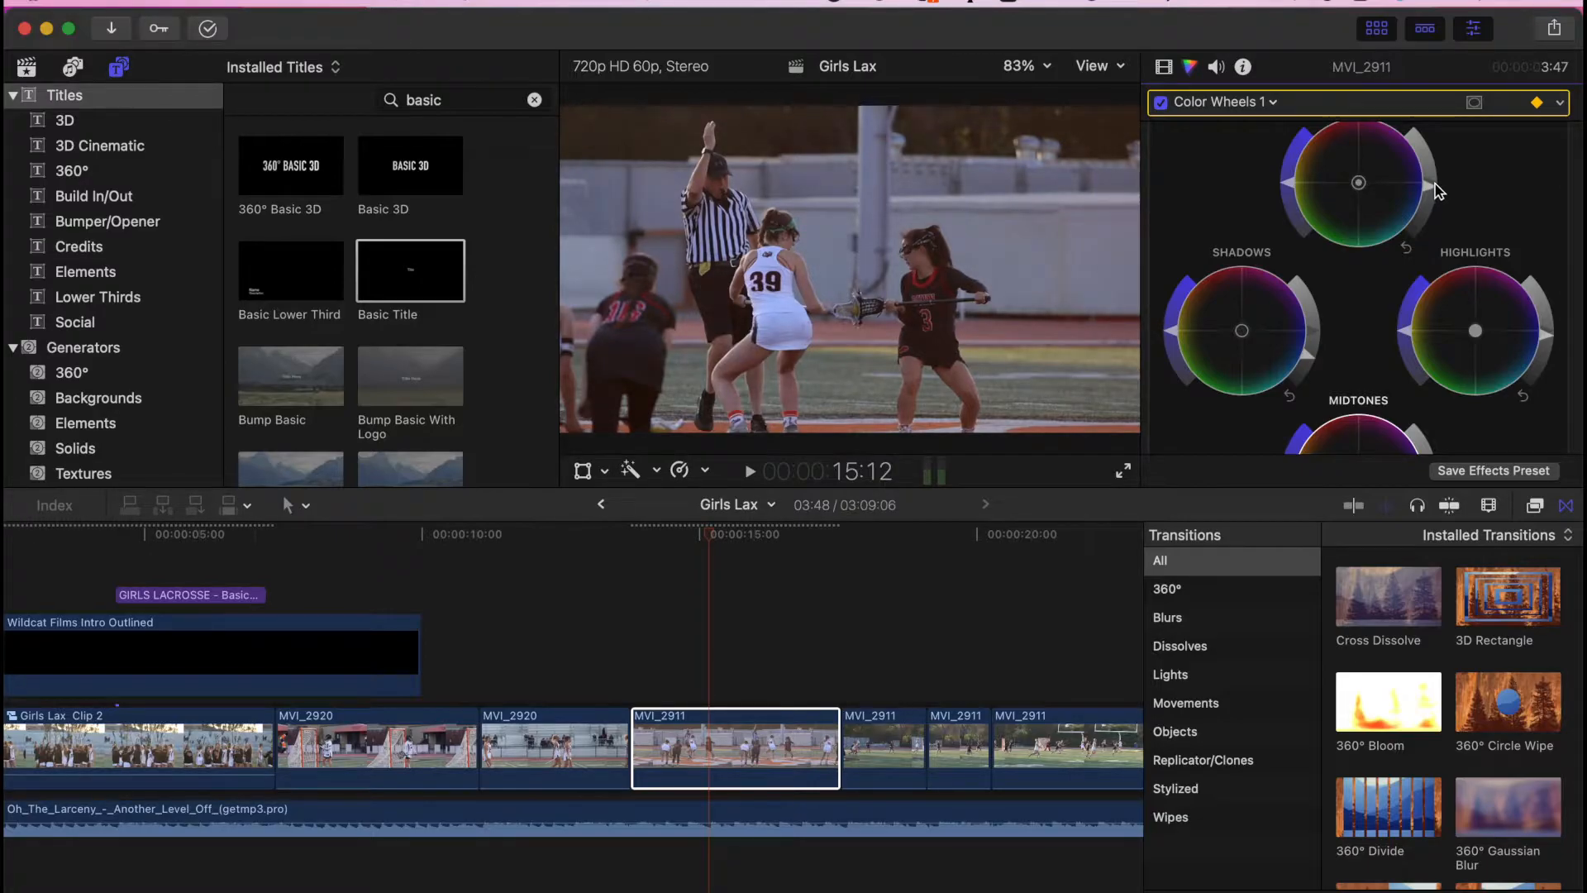
- Play back the graded MVI_2911 clip and adjust its global saturation
click(619, 648)
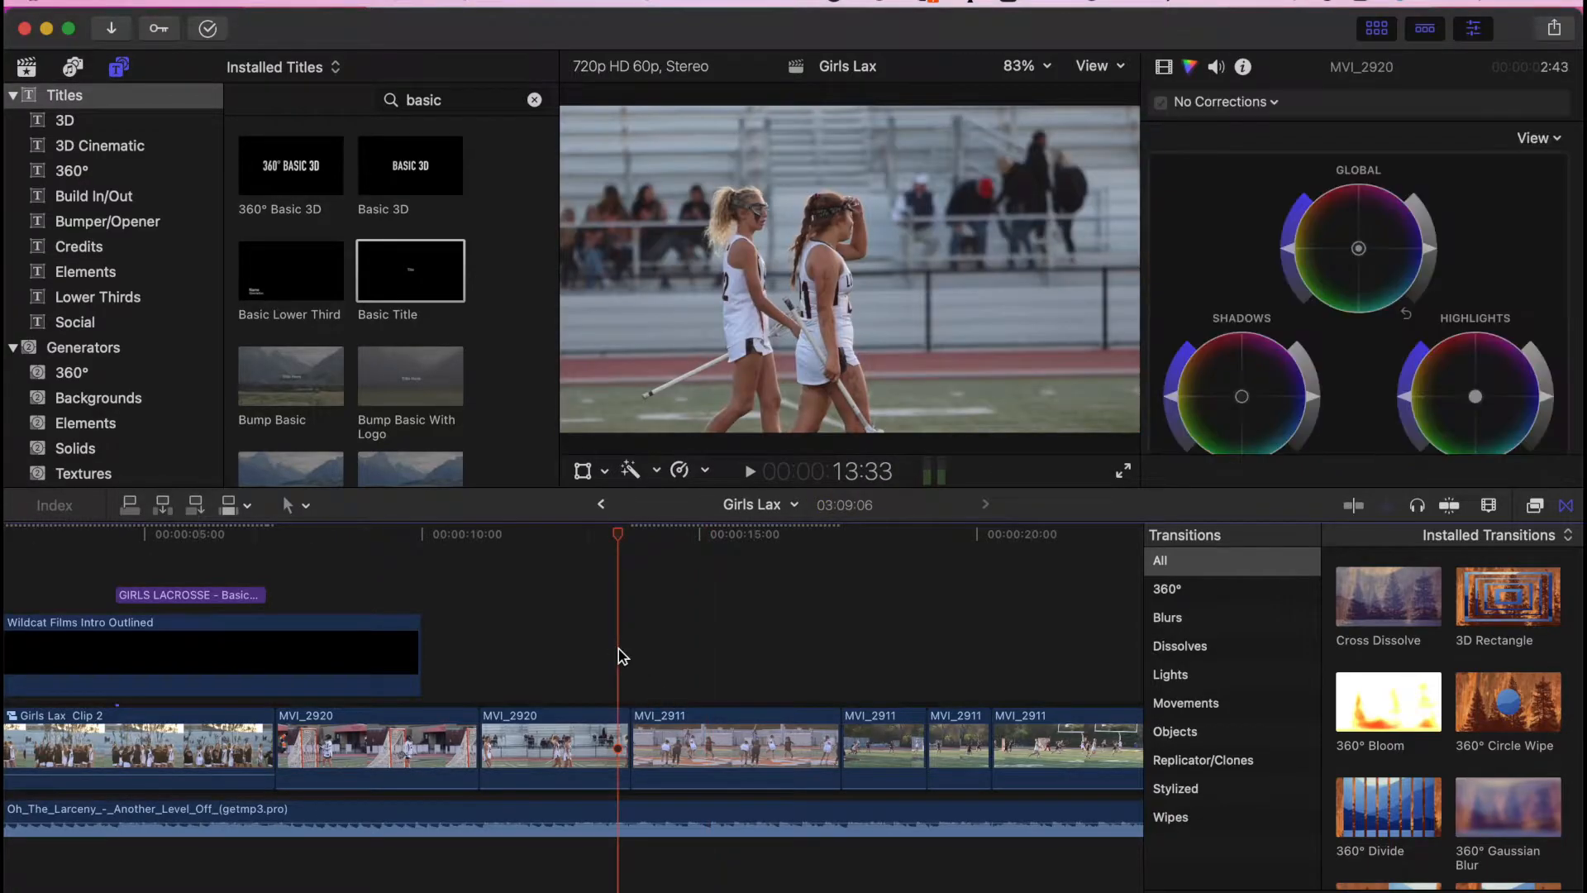
key(space)
key(space)
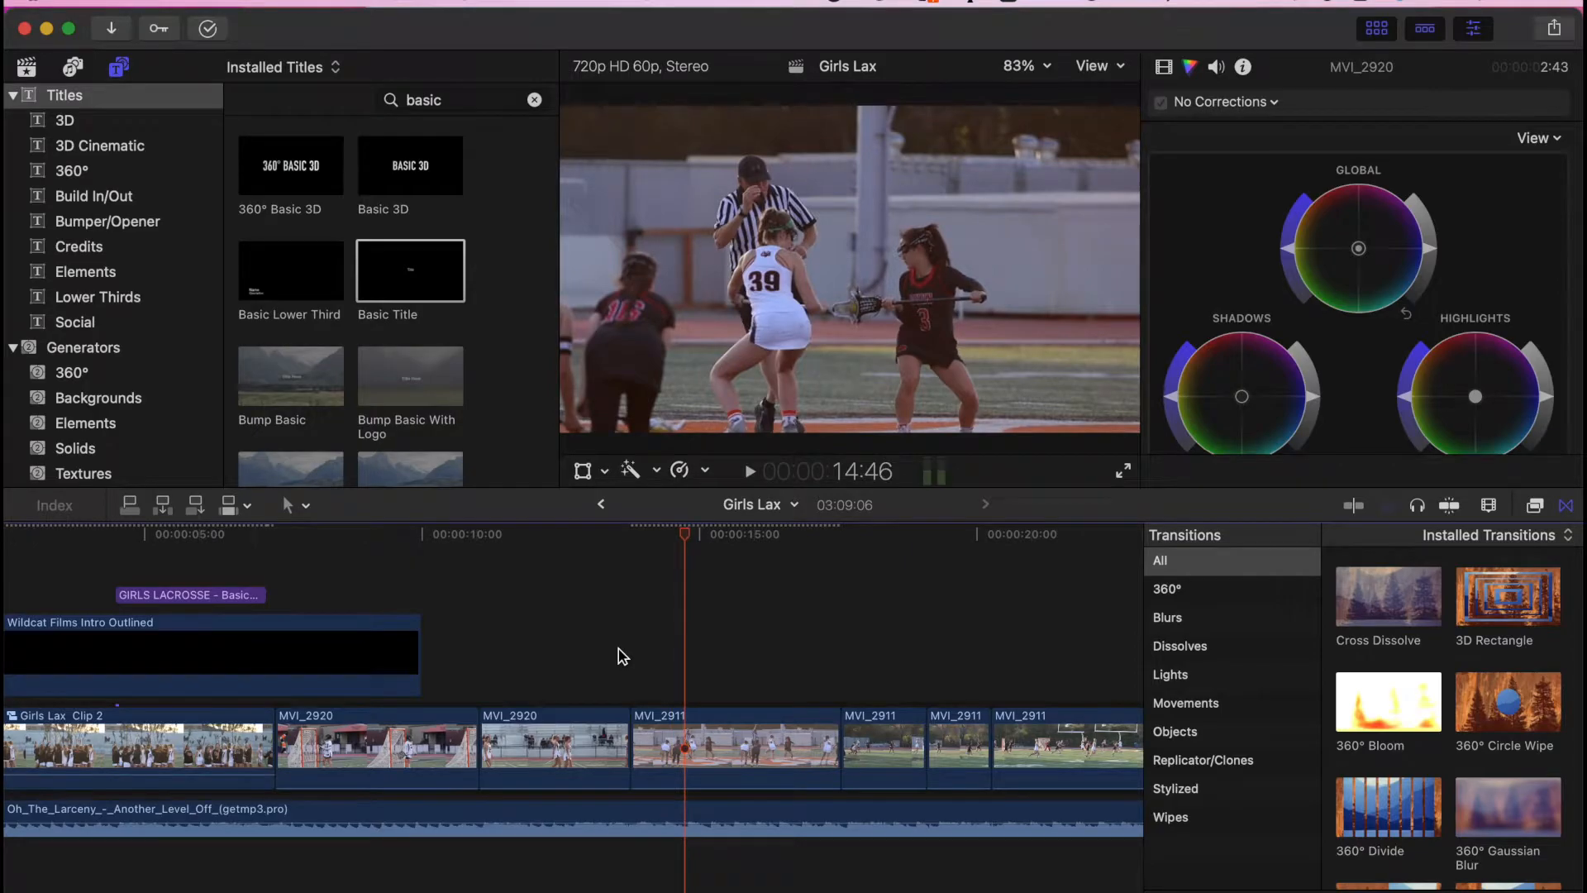
key(space)
key(space)
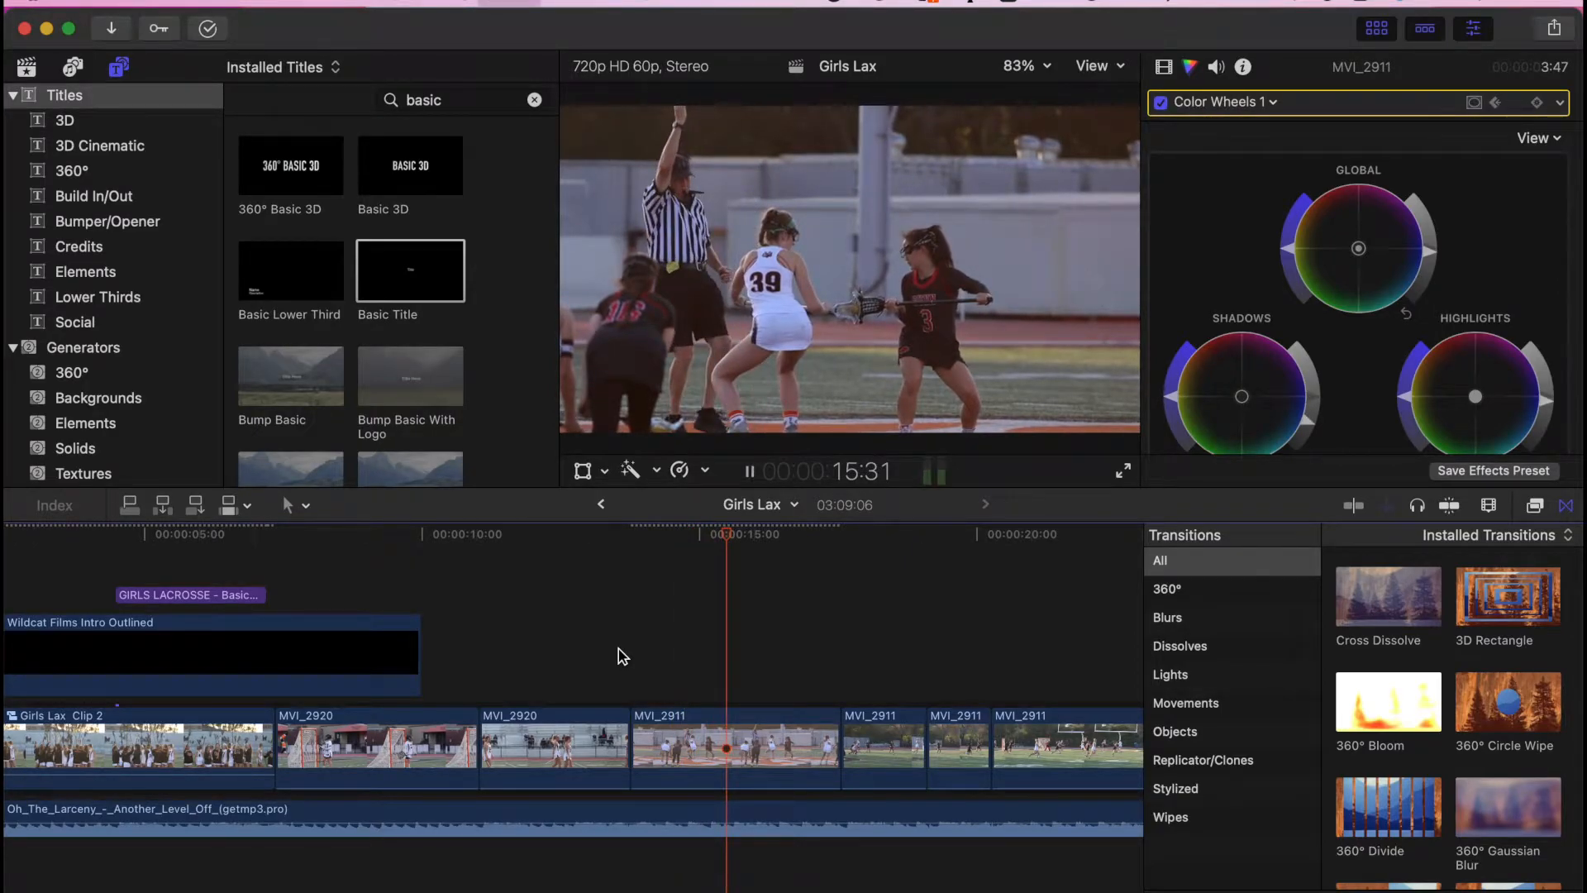
key(space)
key(space)
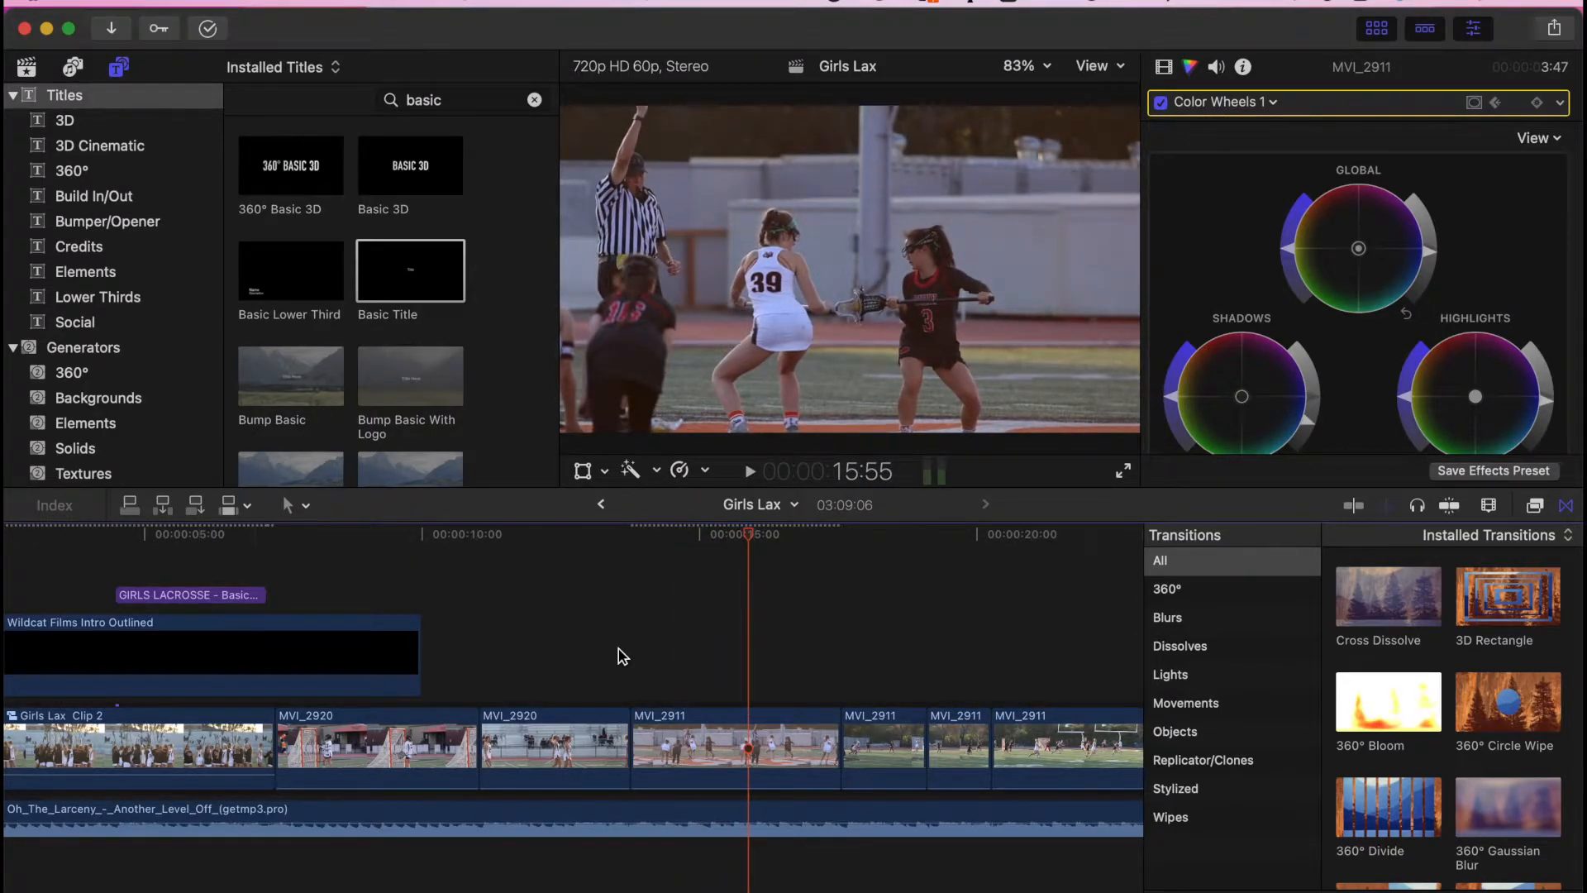
click(693, 738)
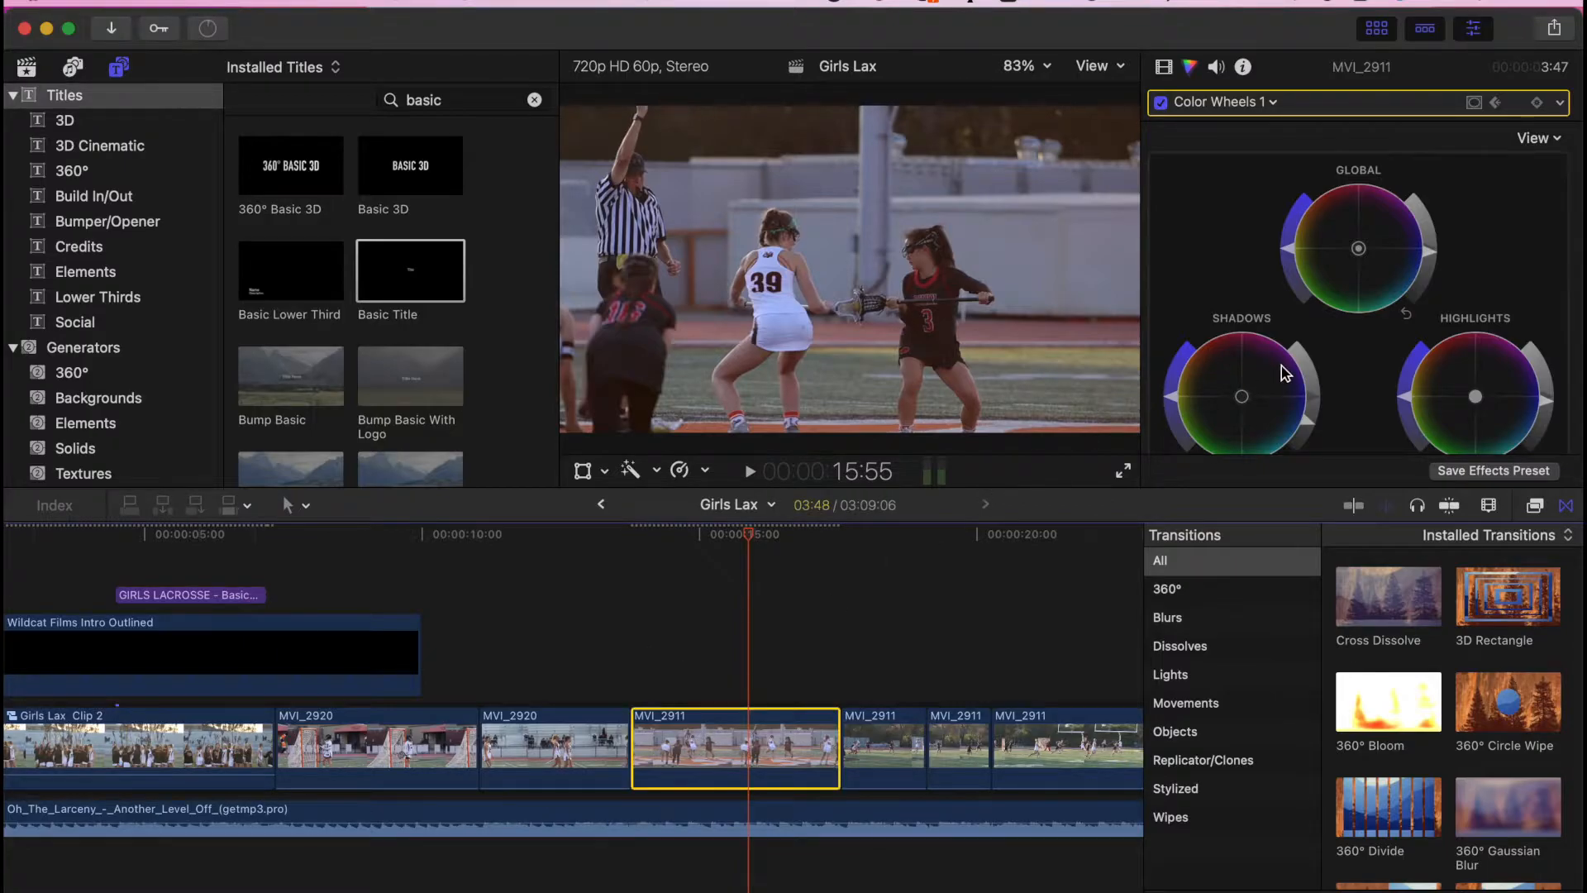
drag(1360, 248, 1358, 251)
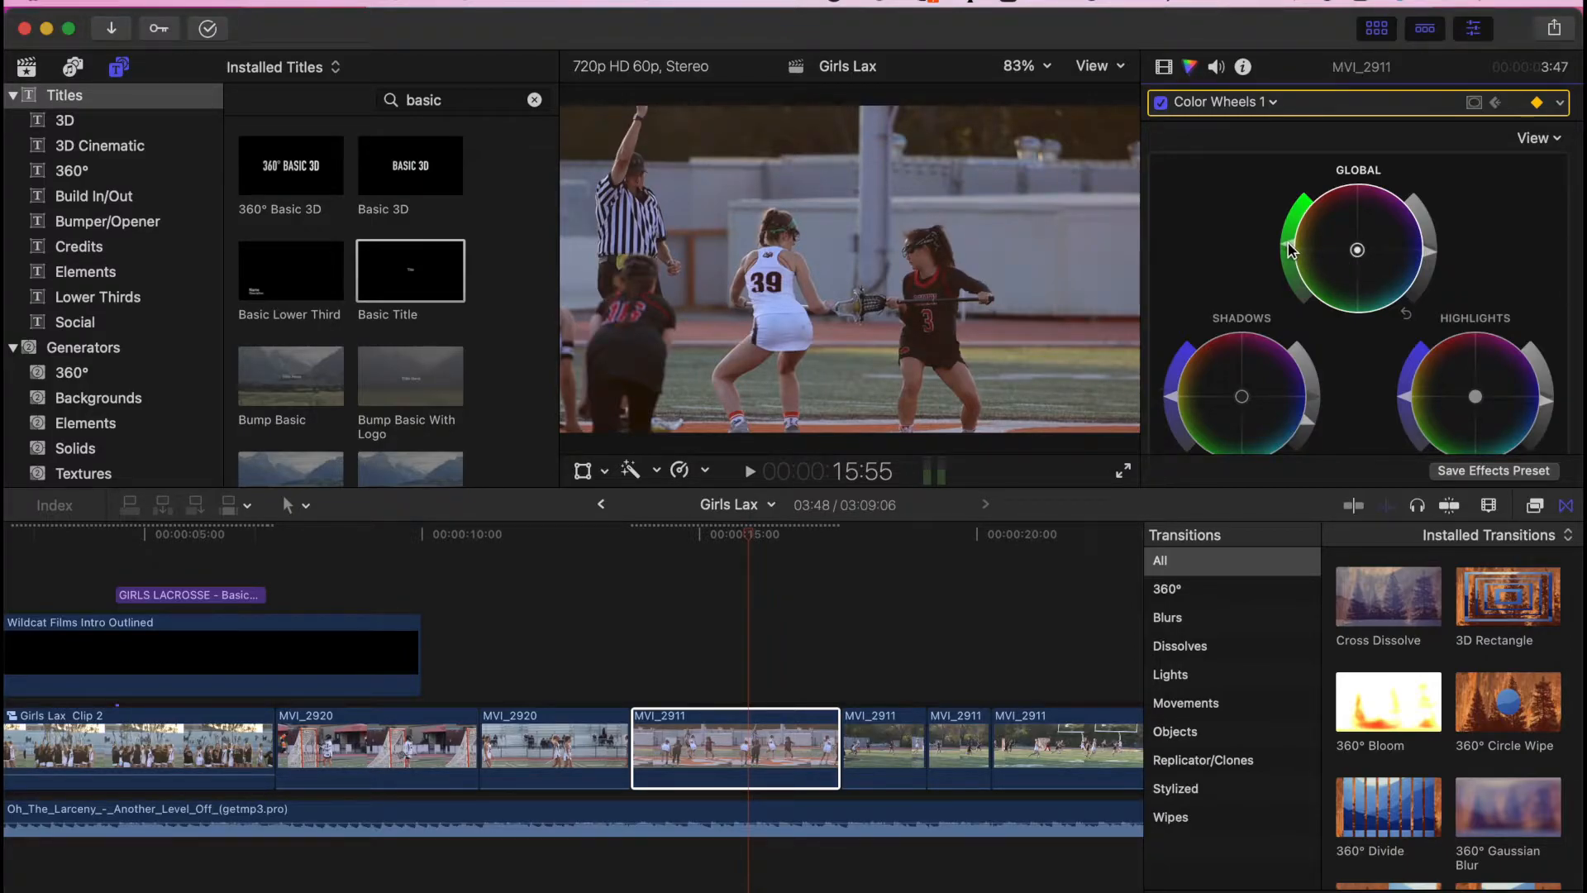
click(754, 537)
key(space)
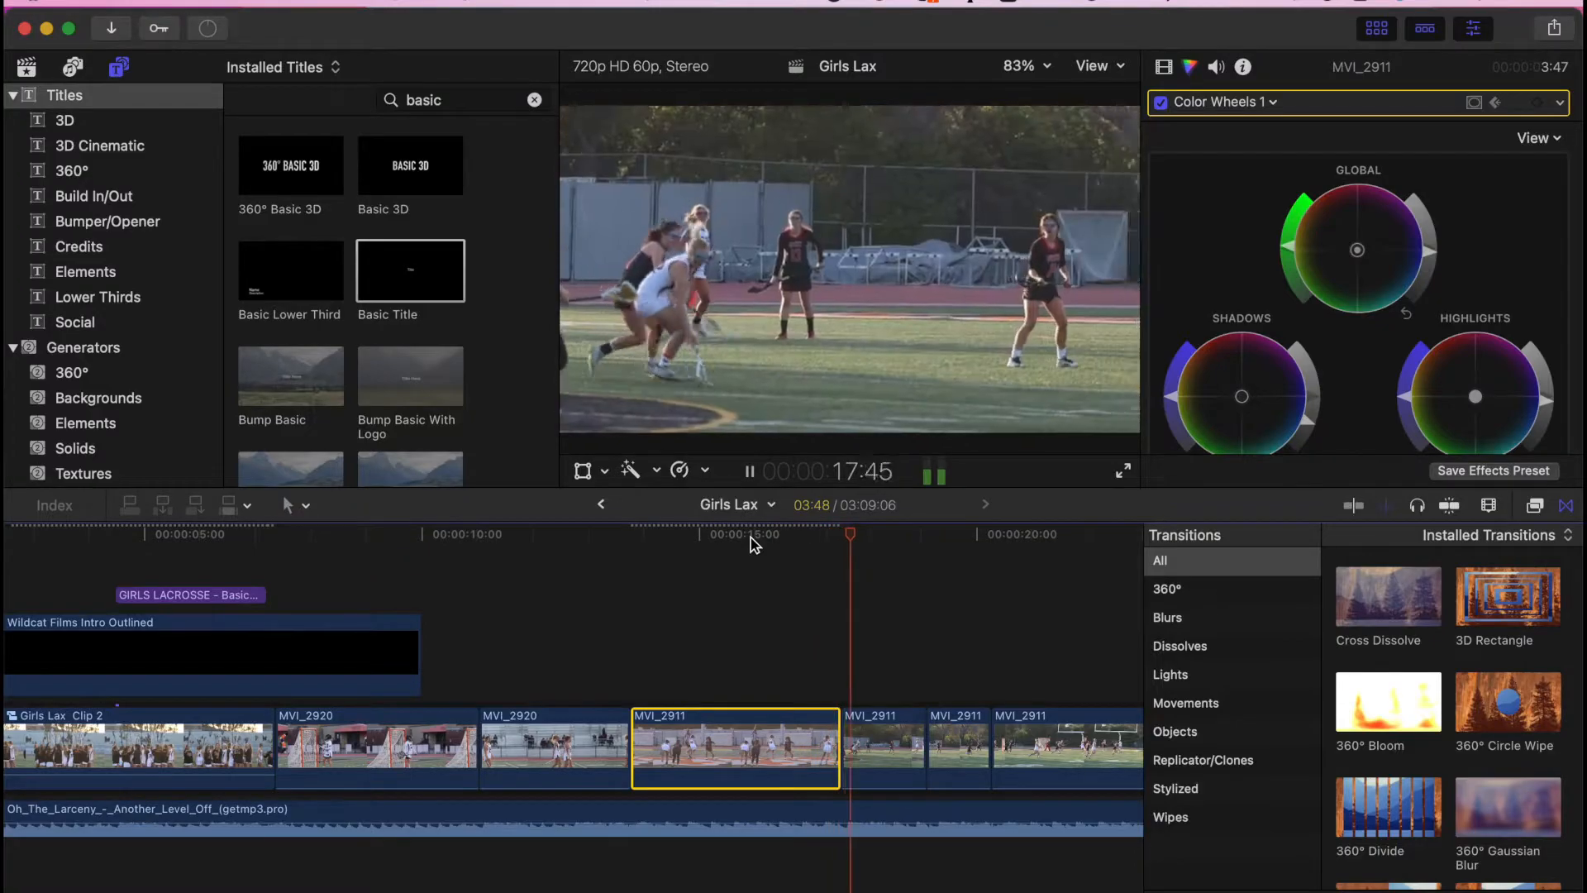
click(754, 647)
key(space)
- Compare the grade with the following clips, then select the graded clip and the next four clips
click(870, 659)
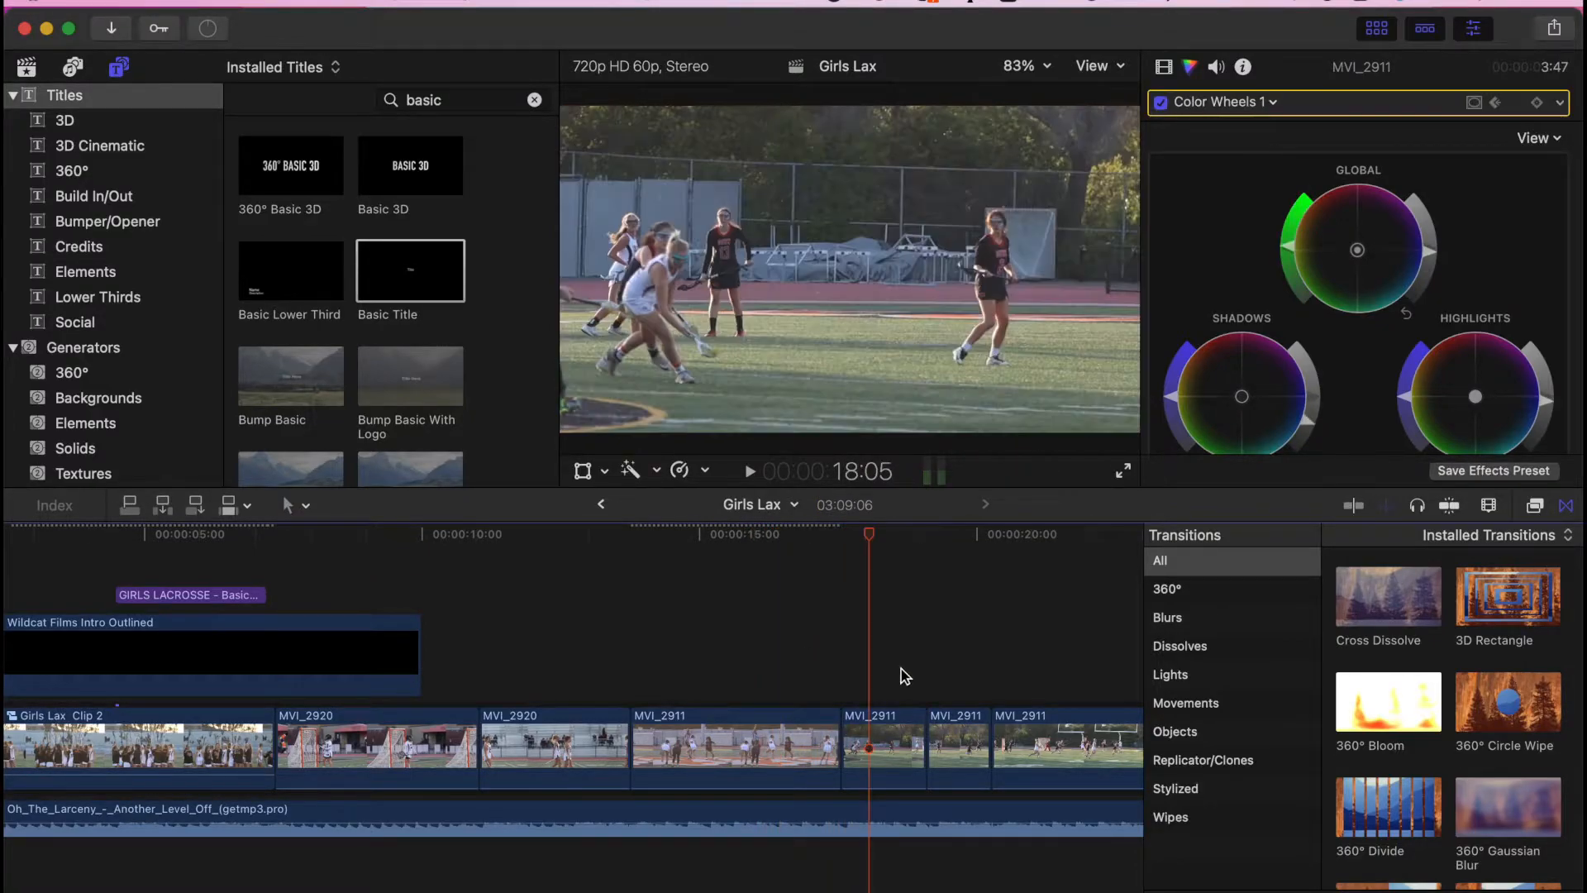
click(737, 736)
click(857, 653)
click(728, 789)
click(724, 750)
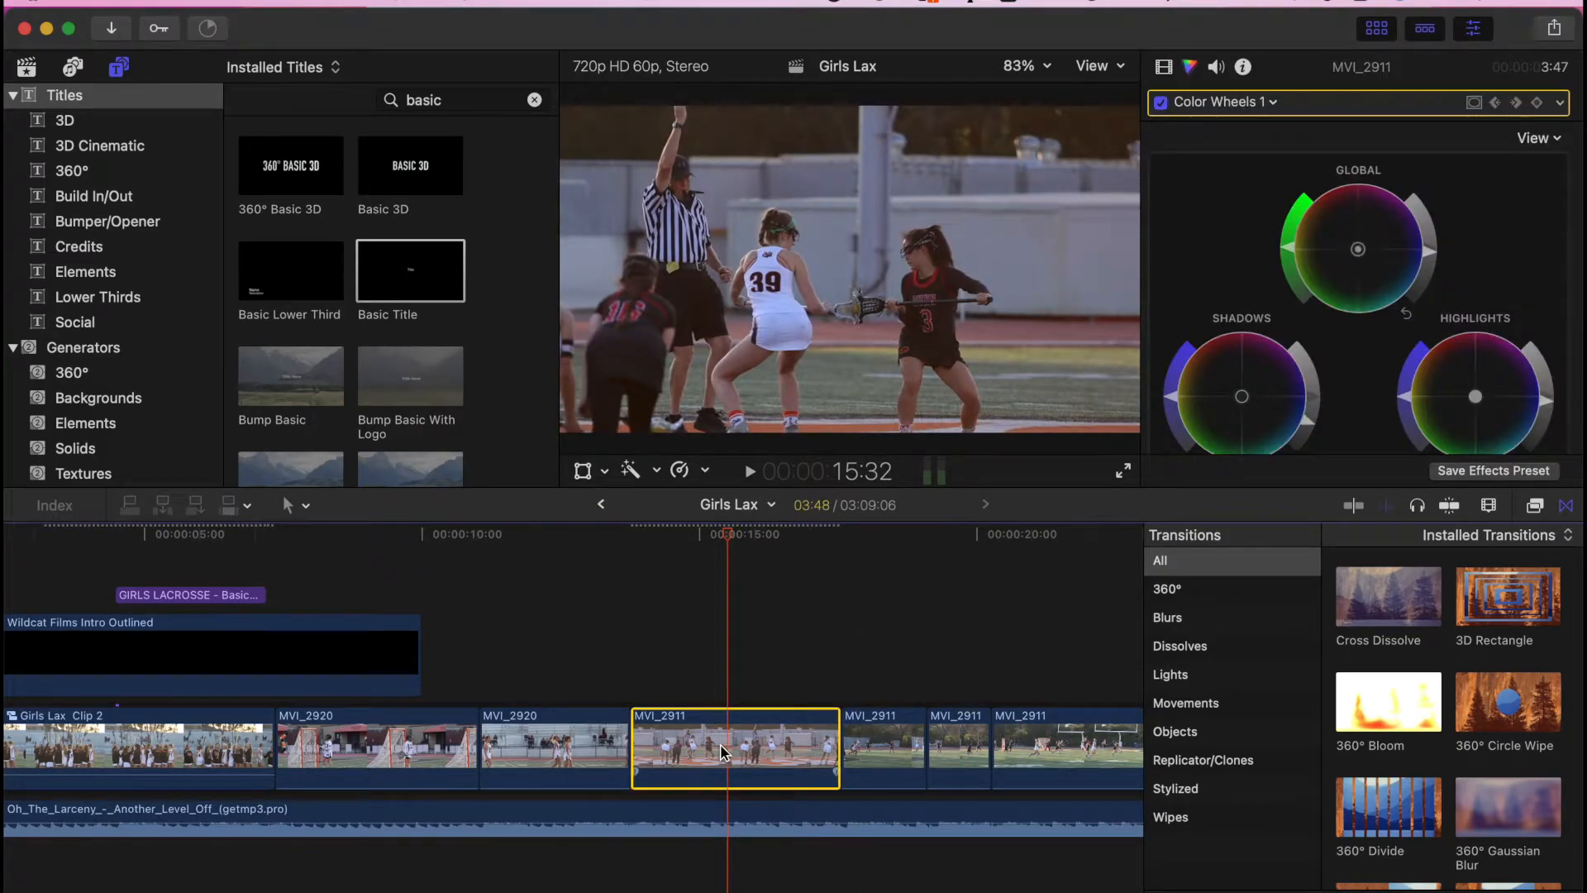
click(877, 674)
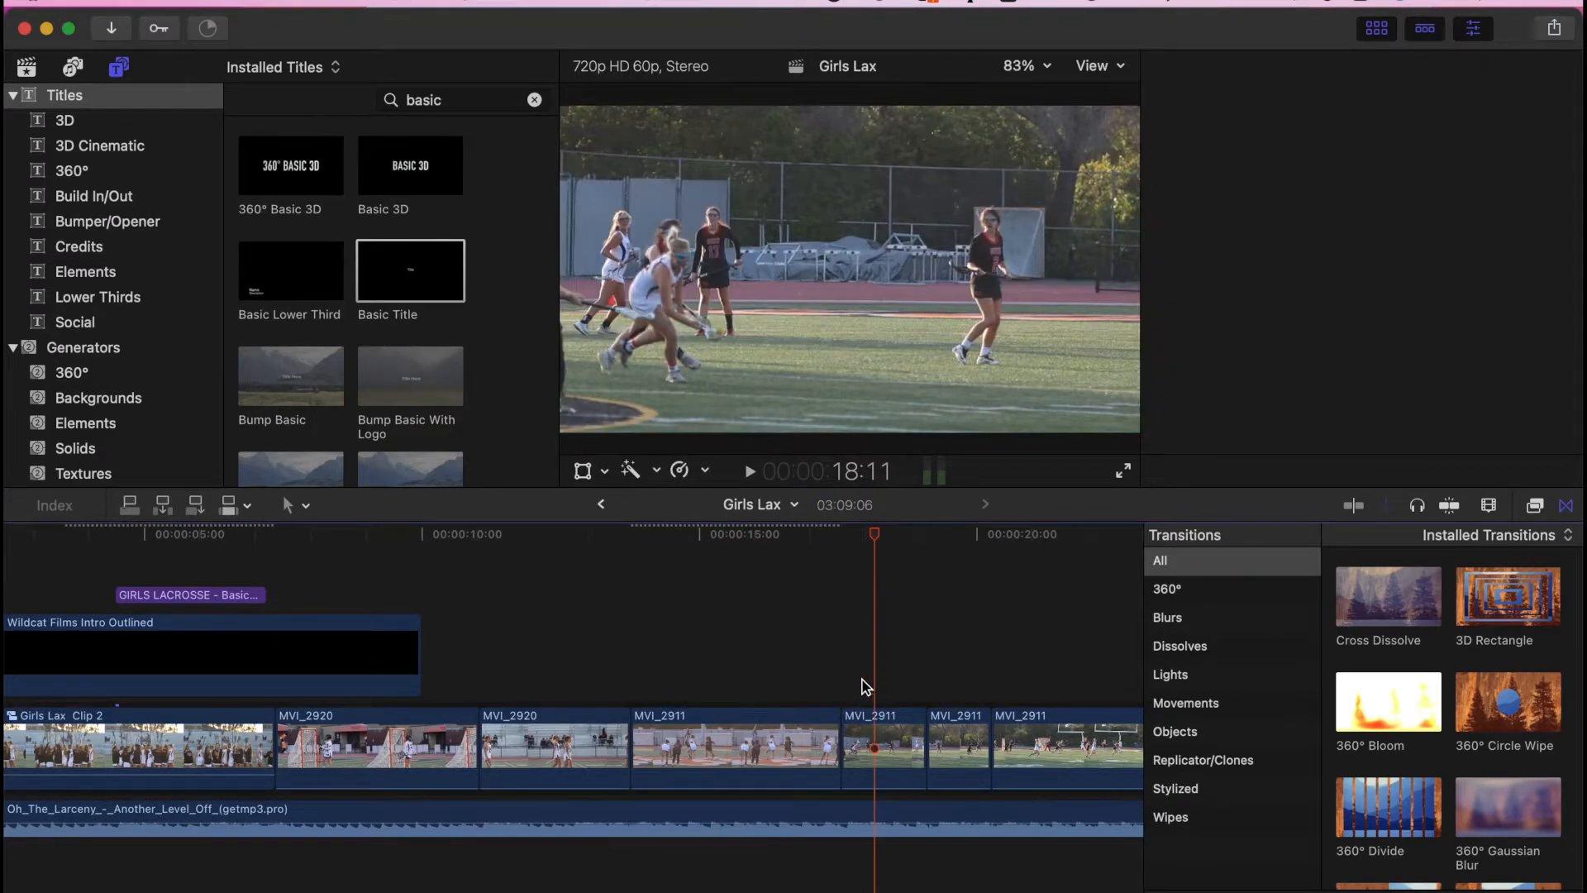
scroll(861, 684, right, 3)
drag(605, 688, 1031, 762)
- Paste the MVI_2911 colour grade onto the four selected clips, excluding Position and Scale
key(super+shift+v)
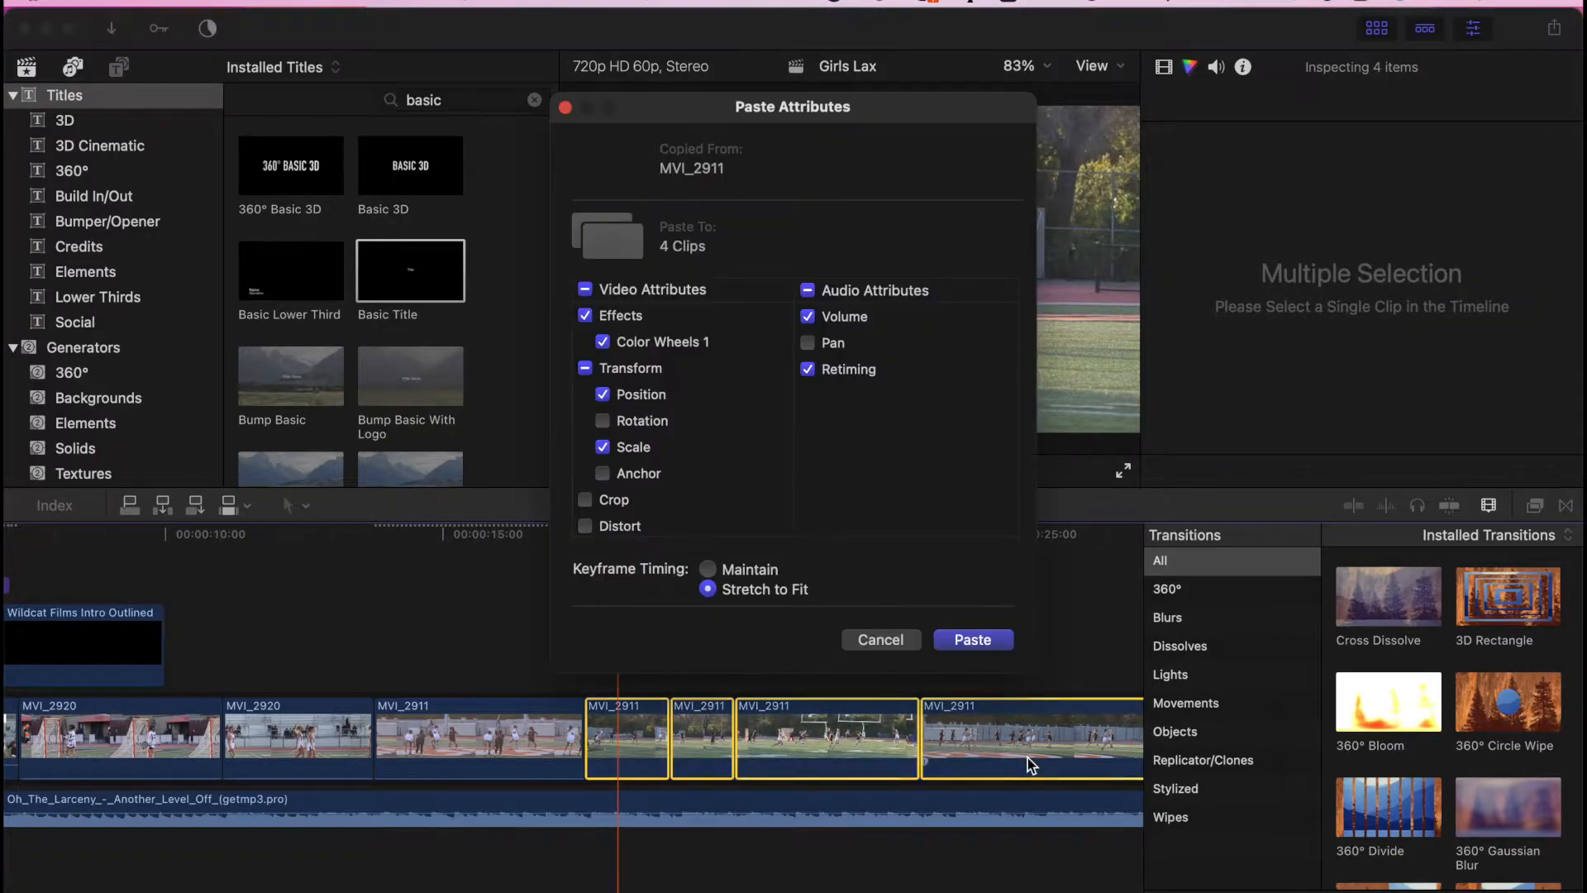
click(603, 395)
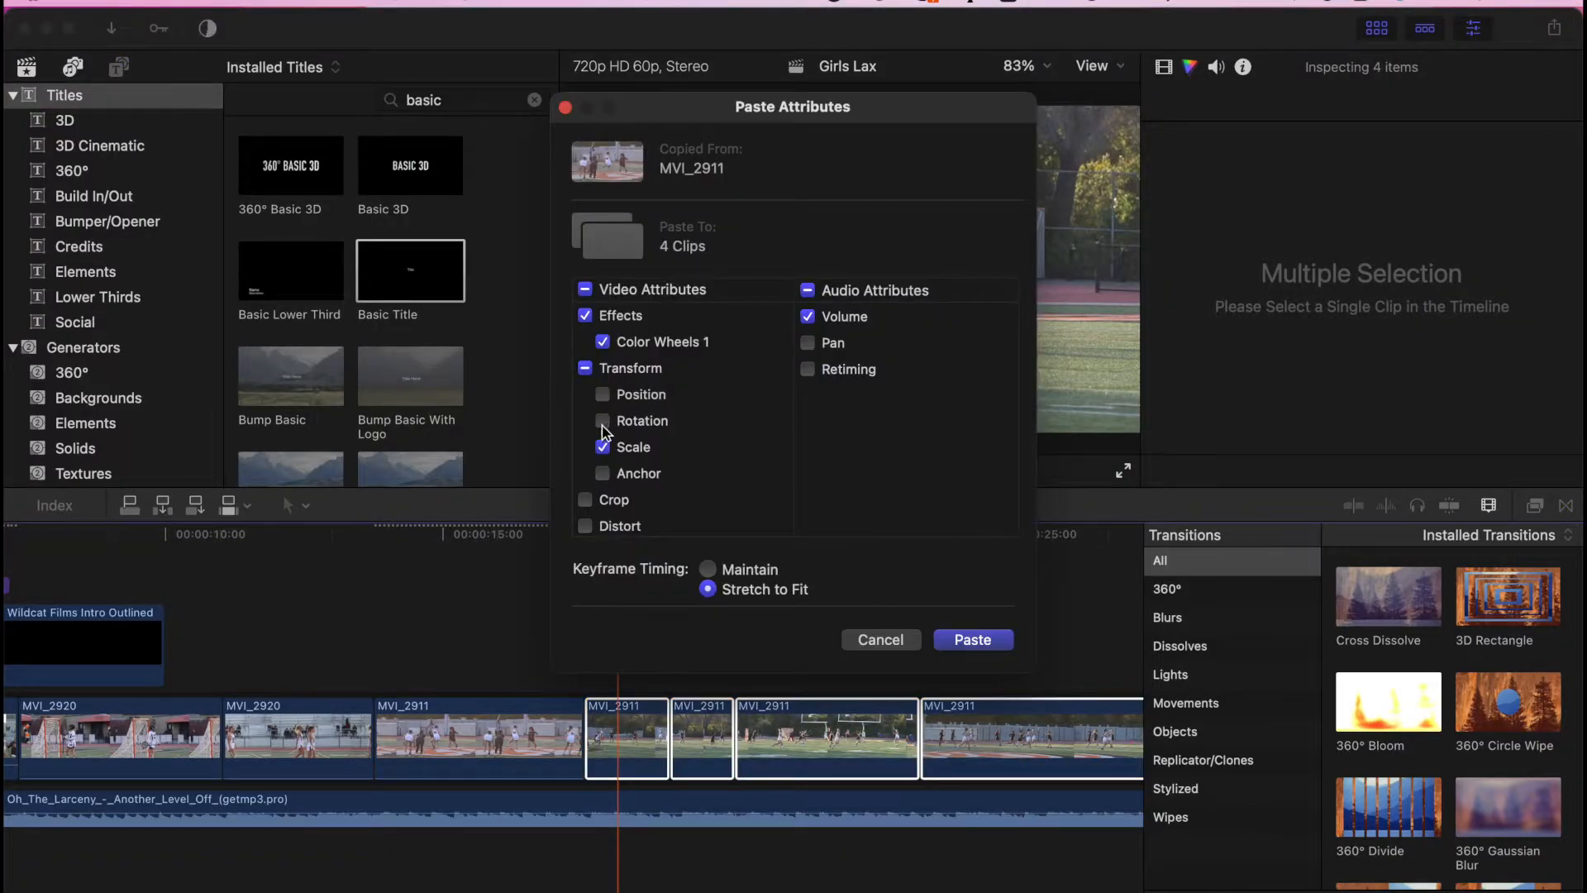
click(603, 447)
click(967, 641)
- Move to a later MVI_2912 clip at 35:28 and paste attributes onto it
drag(618, 535, 942, 571)
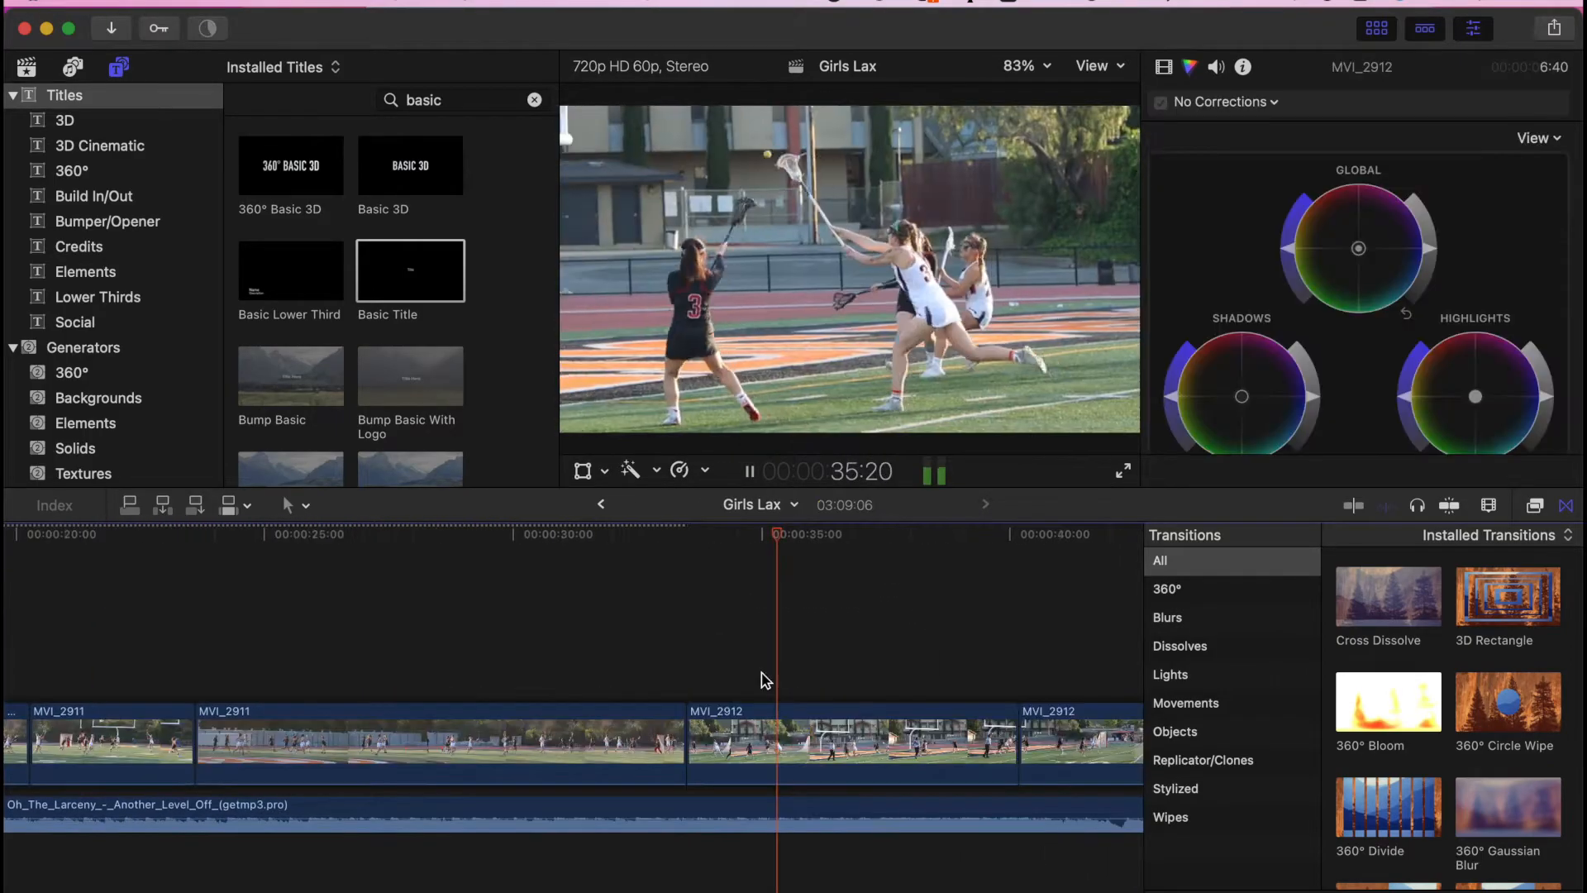
key(space)
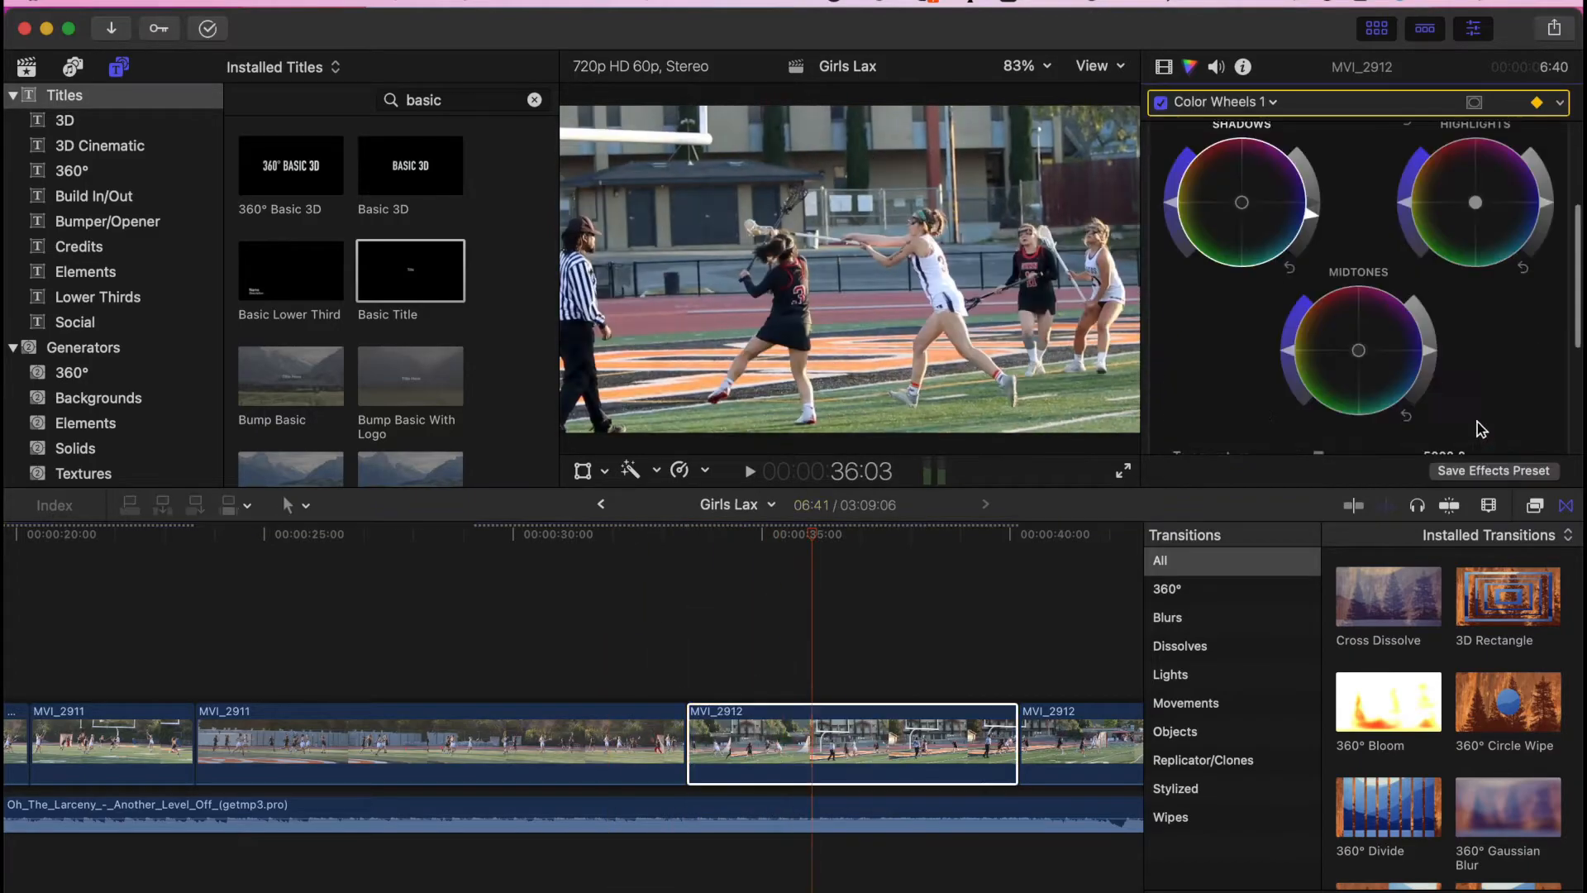
key(shift+super+v)
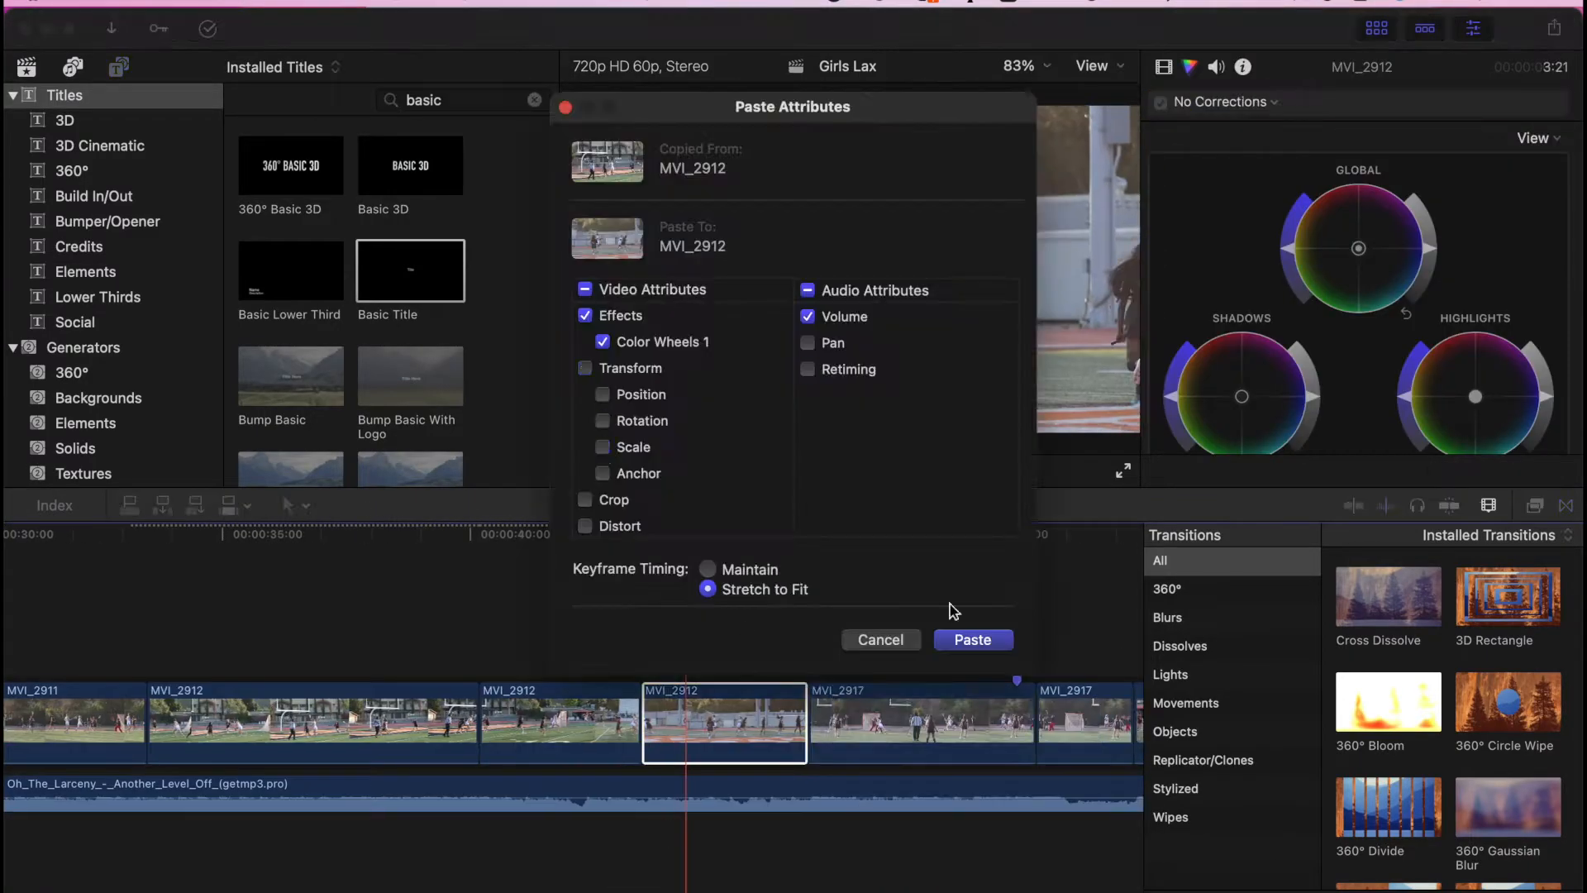